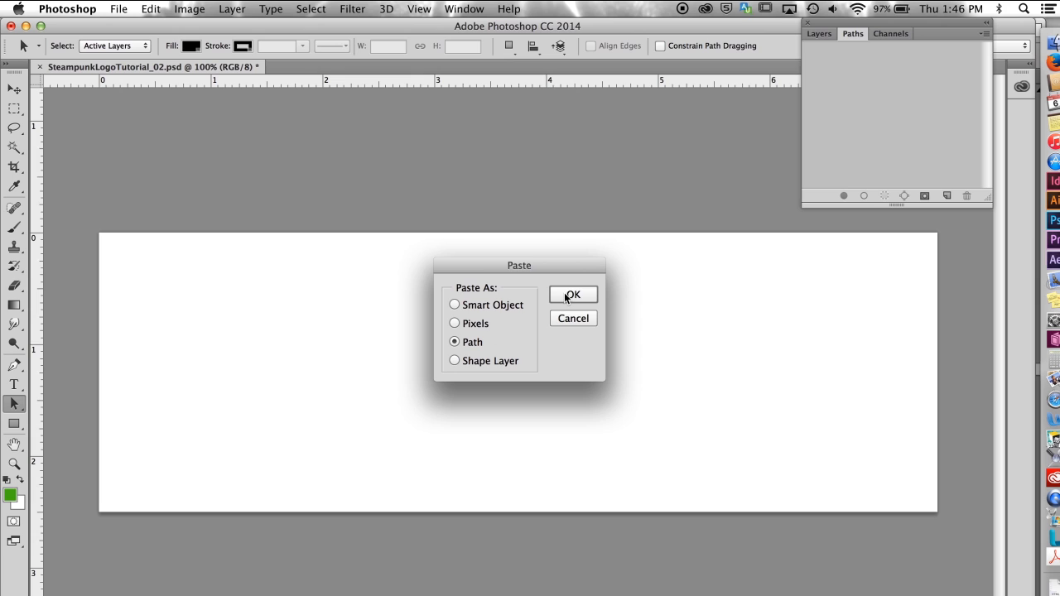
Paste the Steampunk lettering as a path and save the work path under the name original
left_click(573, 295)
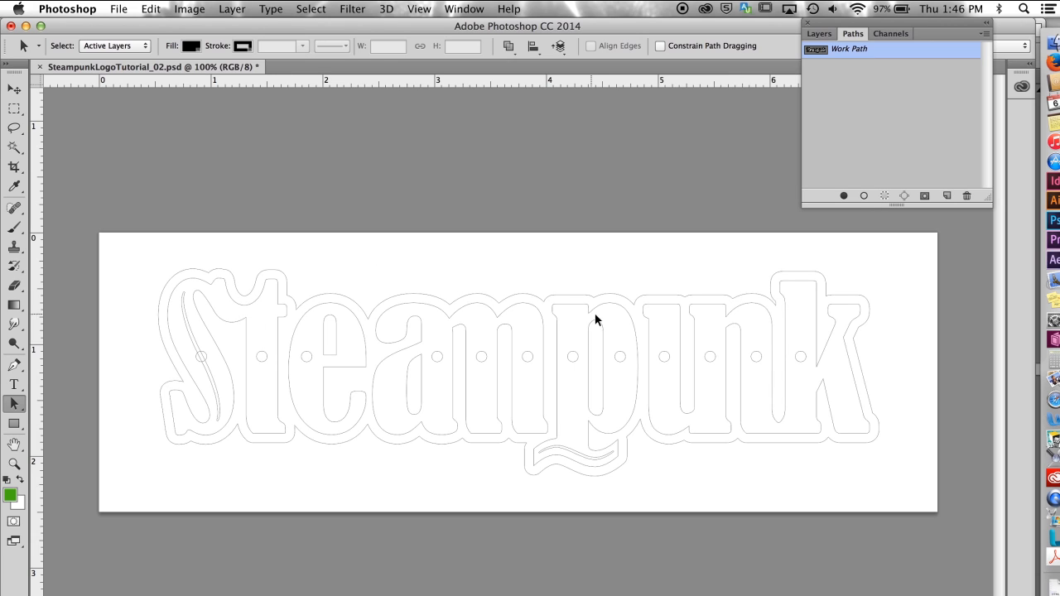
double_click(850, 51)
type("original")
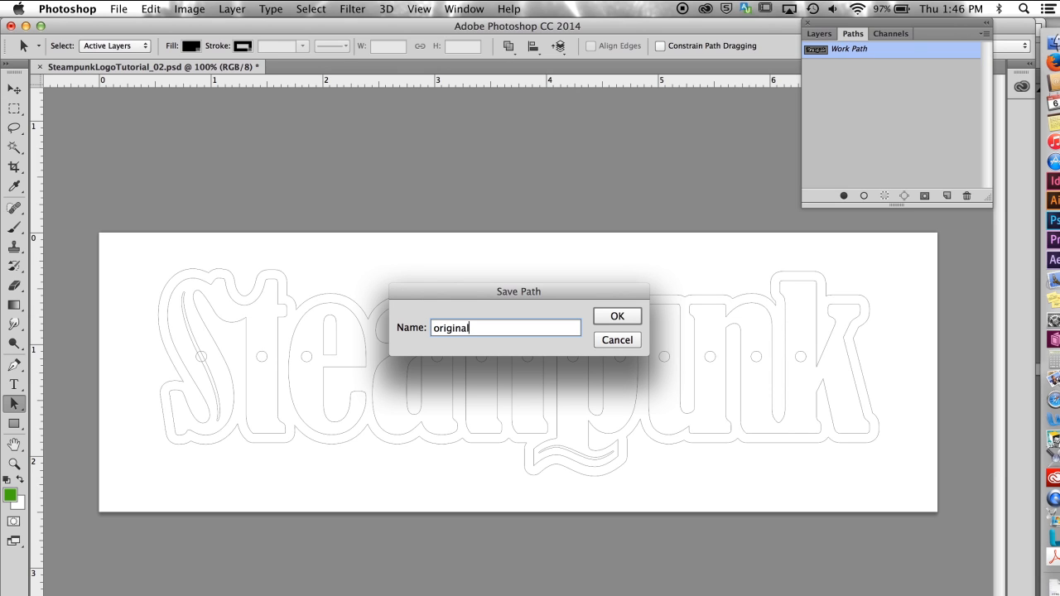
key("Return")
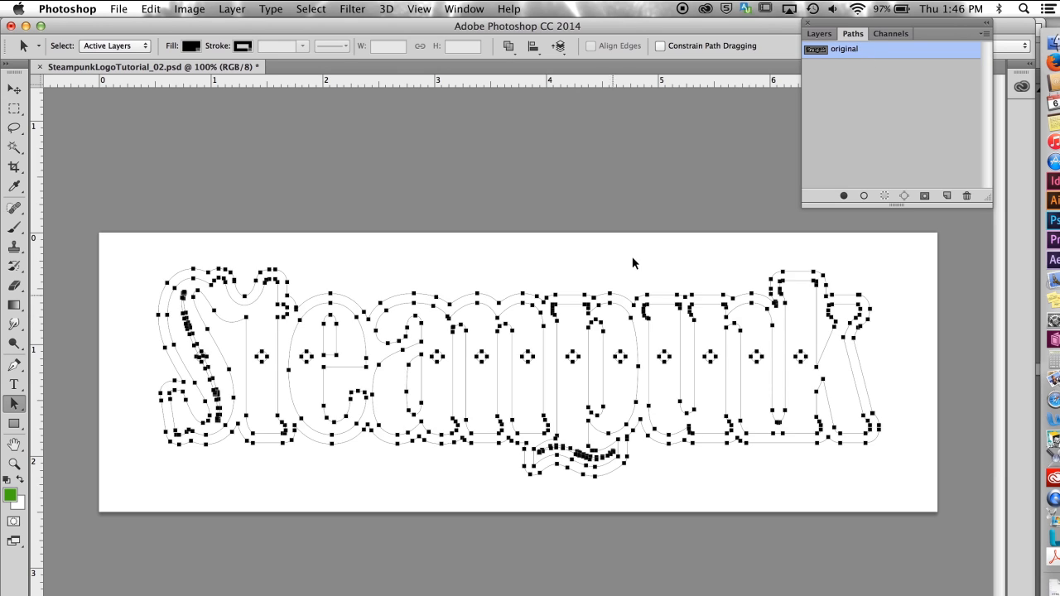
left_click(532, 249)
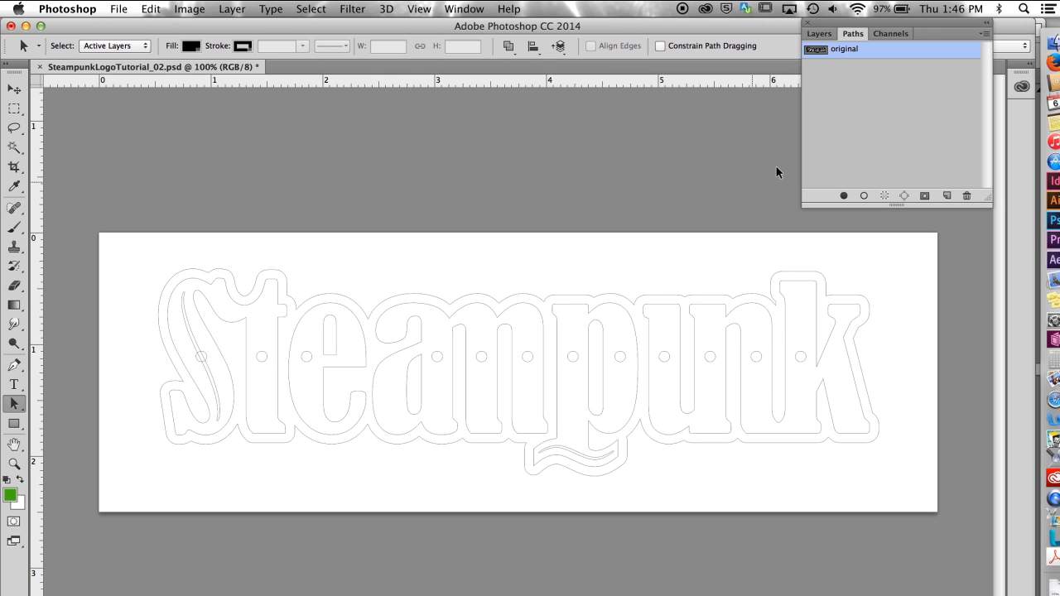
Make four duplicates of the original path and rename the first two copies outside and inside
left_click_drag(904, 56, 949, 197)
left_click_drag(882, 68, 946, 193)
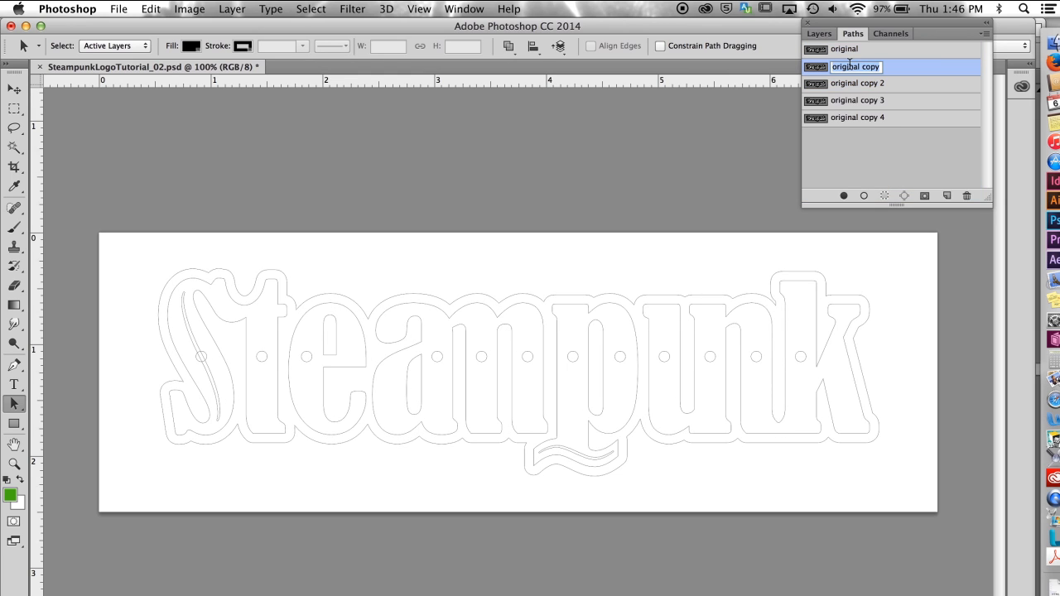
double_click(853, 66)
type("outside")
double_click(853, 84)
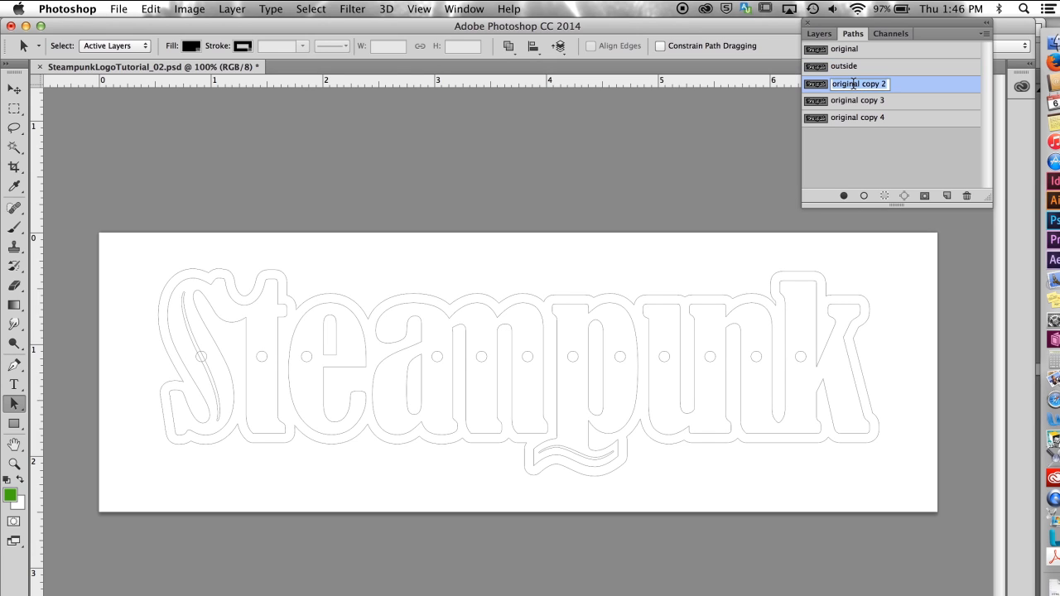
type("inside")
Rename the remaining two path copies bolts and insets
double_click(861, 101)
type("bo")
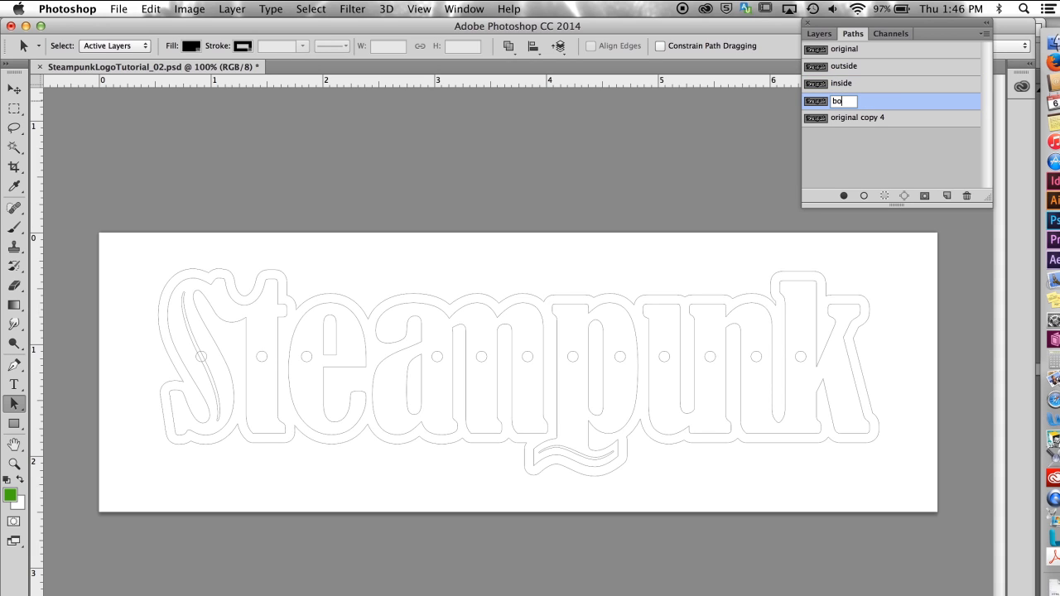
type("lts")
double_click(865, 118)
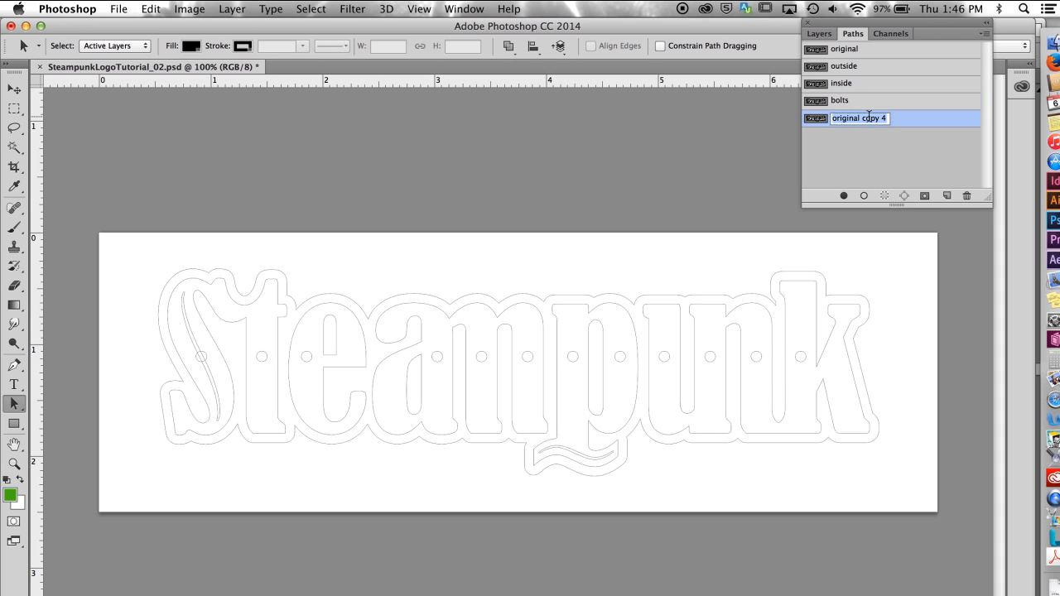
type("inse")
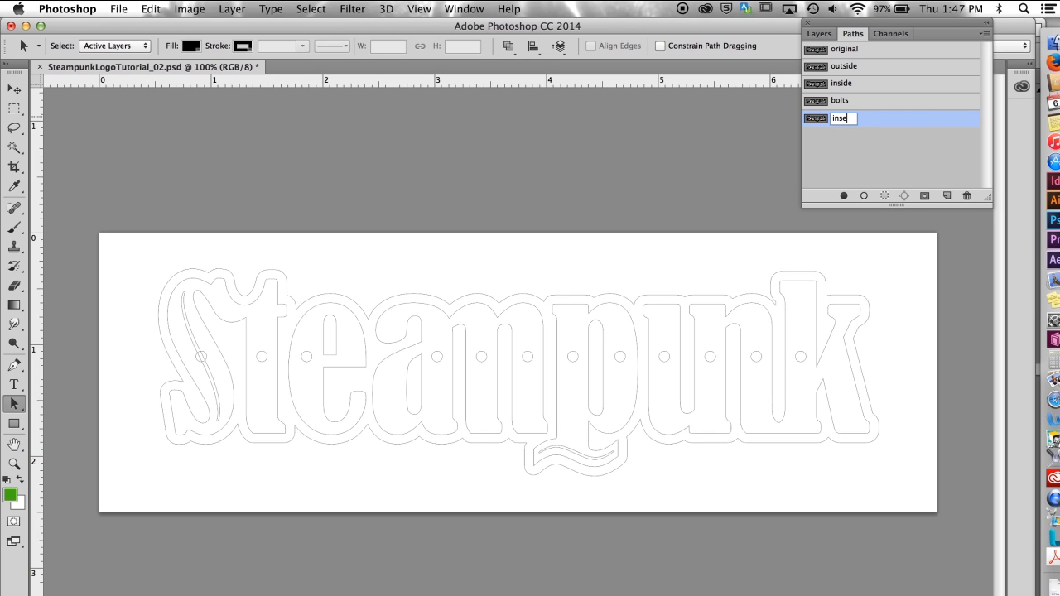
type("ts")
key("Return")
In the insets path, delete the outer contour, letter outlines and bolt circles, keeping only the two curved inset shapes
left_click(14, 404)
left_click(52, 414)
left_click_drag(146, 254, 260, 274)
left_click(259, 277)
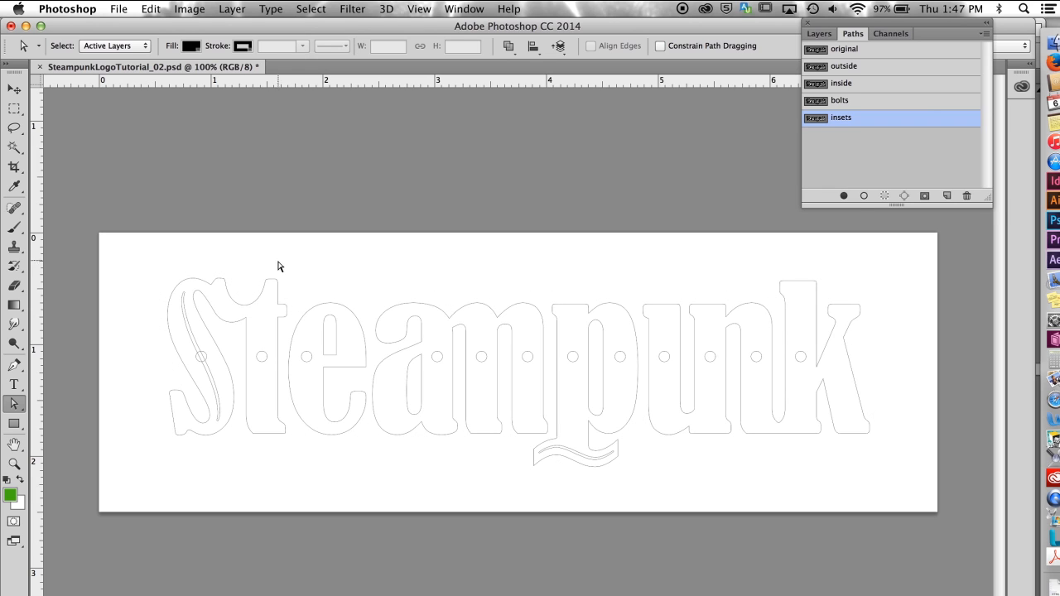
left_click_drag(491, 278, 875, 392)
key("Delete")
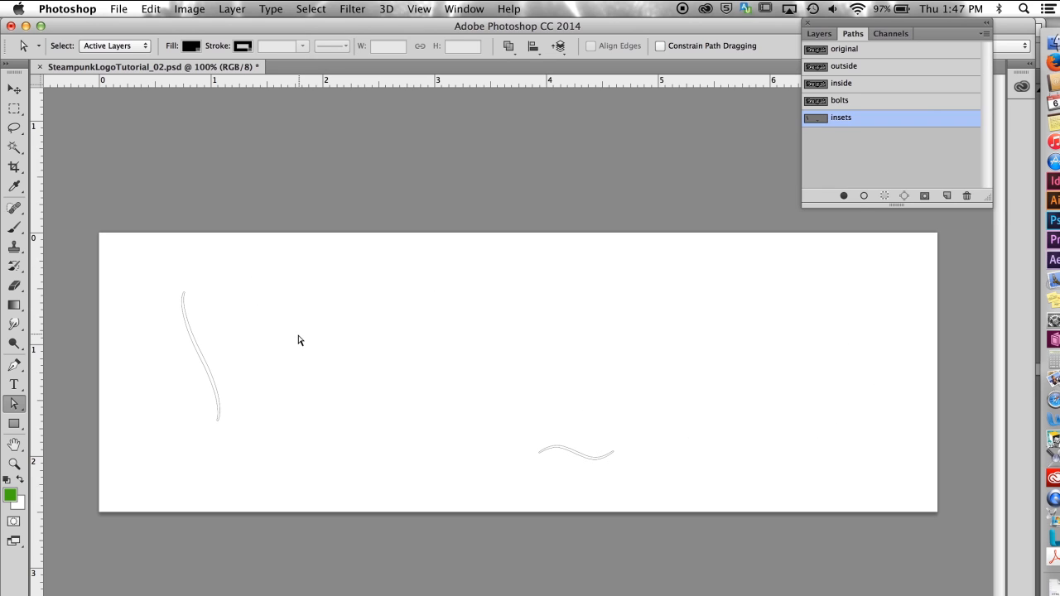
Reduce the bolts path to the bolt circles only and the inside path to the letter outlines only
left_click_drag(144, 256, 886, 315)
key("Delete")
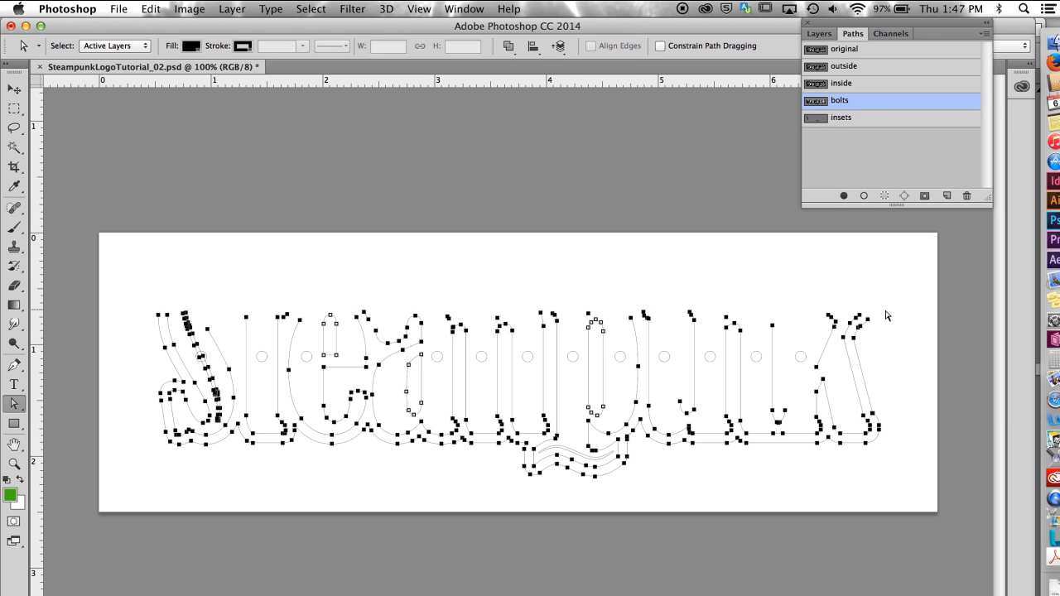
left_click(846, 84)
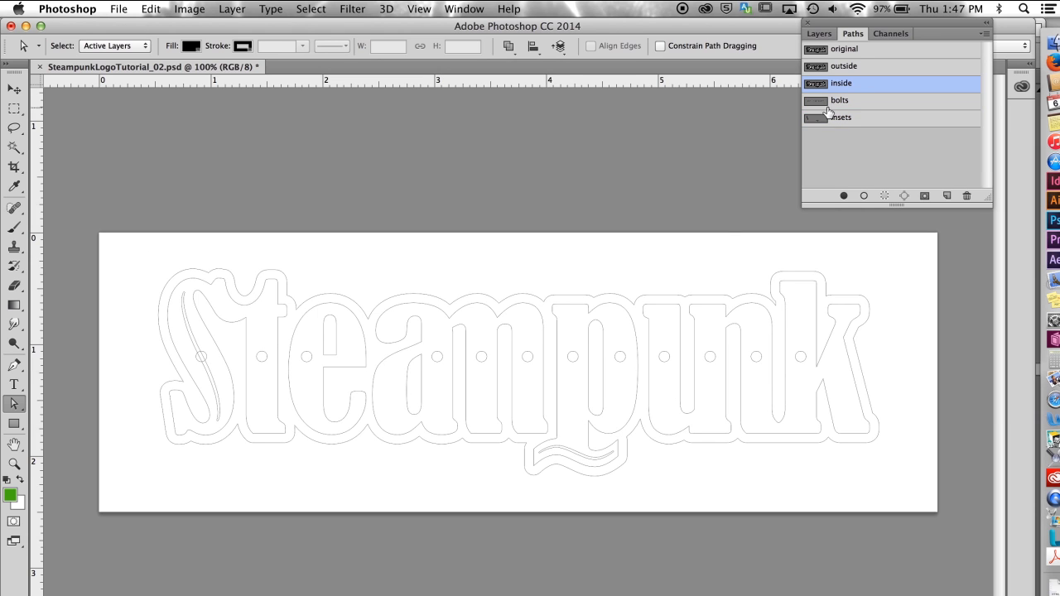
left_click(675, 300)
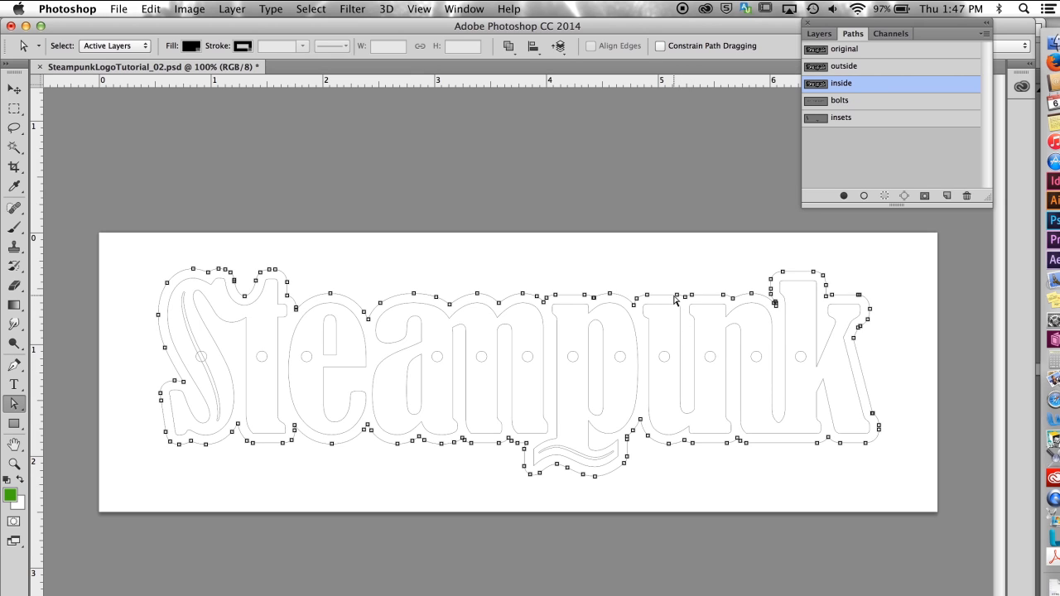
key("Delete")
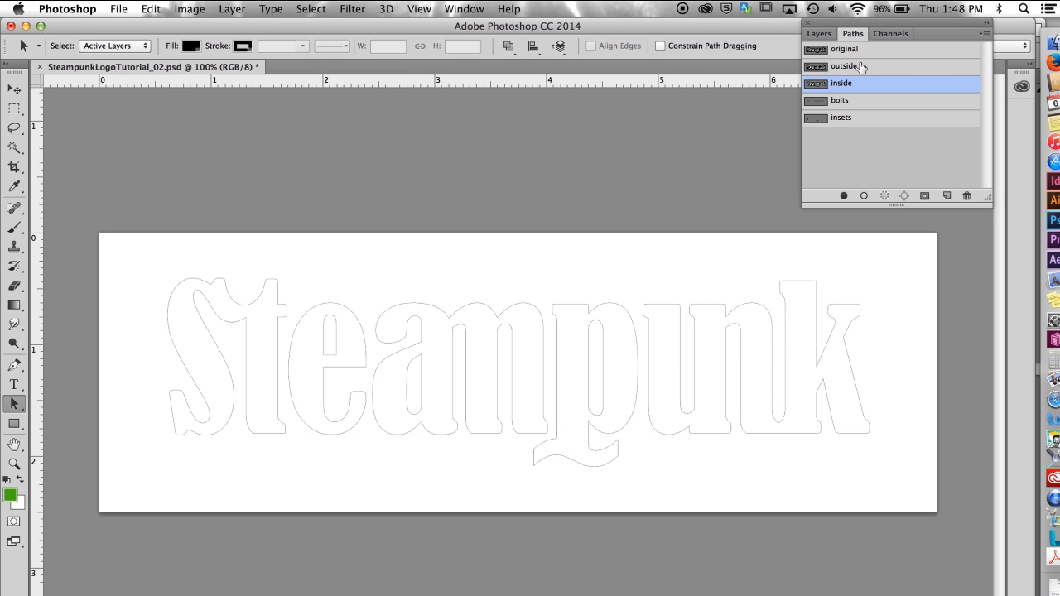
In the outside path, delete the letters, bolts and insets, keeping only the outer contour
left_click(861, 67)
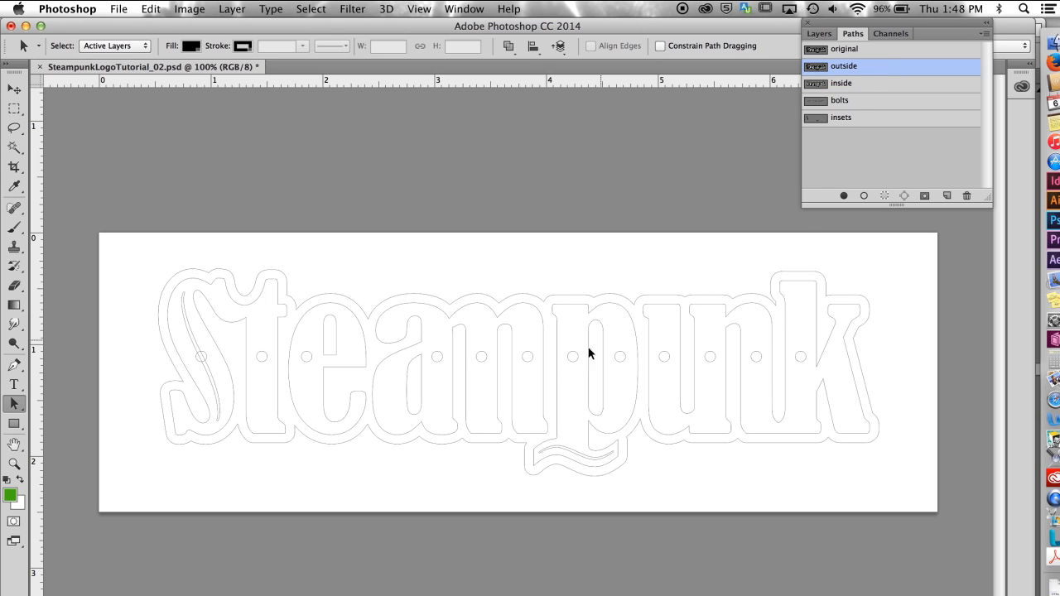
left_click(353, 370)
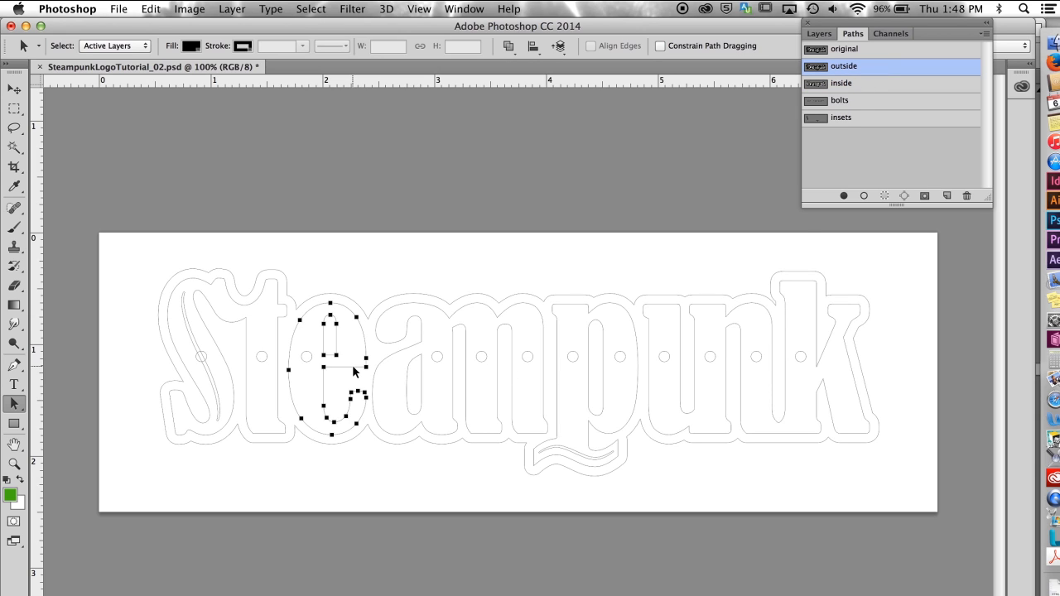
key("Delete")
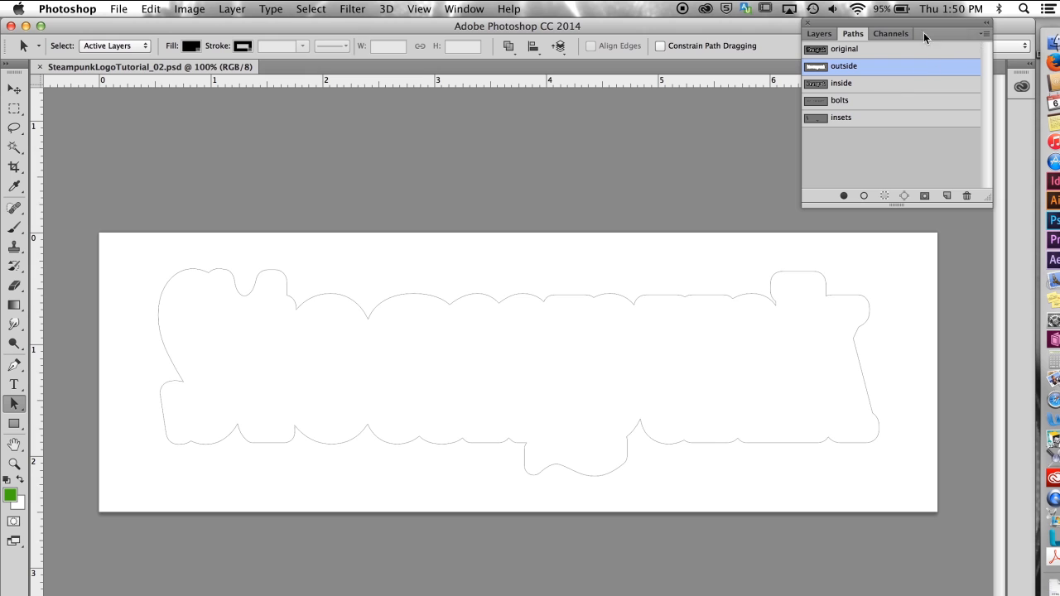
Make a new anti-aliased selection from the outside path with a feather radius of 0 pixels
left_click(984, 34)
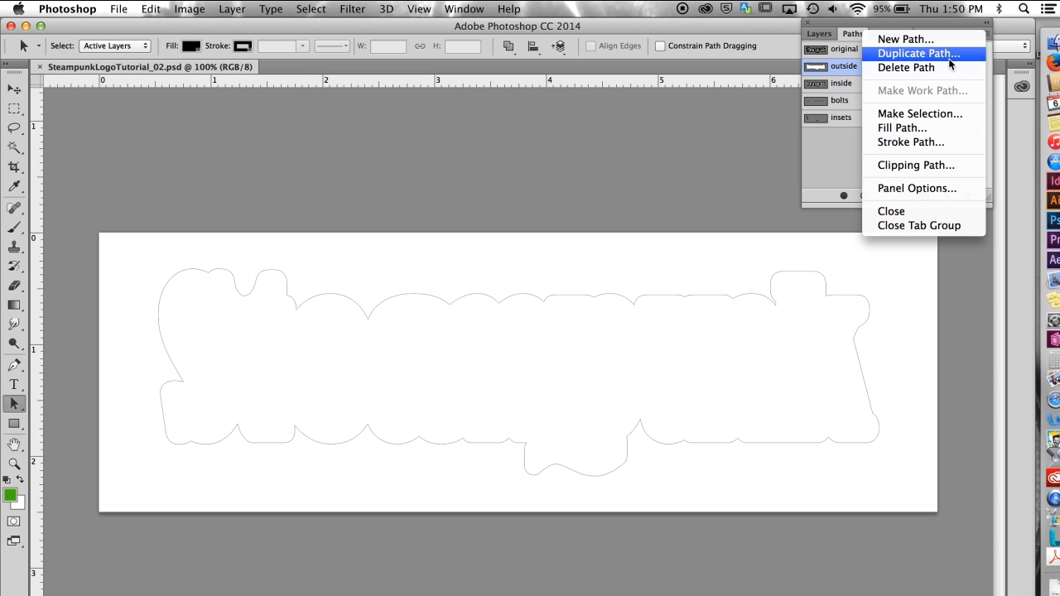
left_click(921, 113)
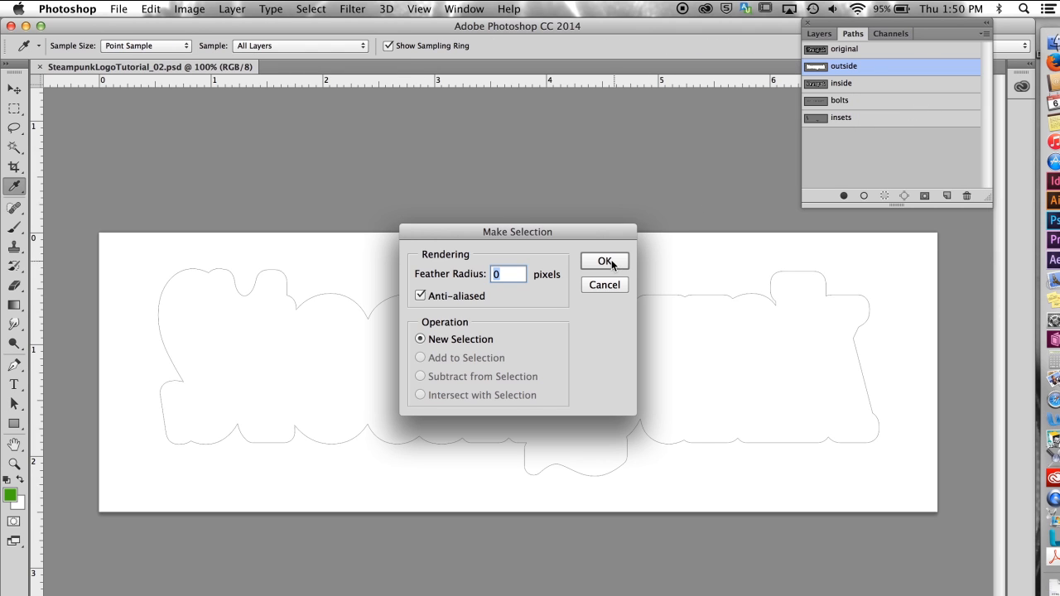
left_click(610, 263)
Save the current selection as a new channel named outside_sel
left_click(304, 12)
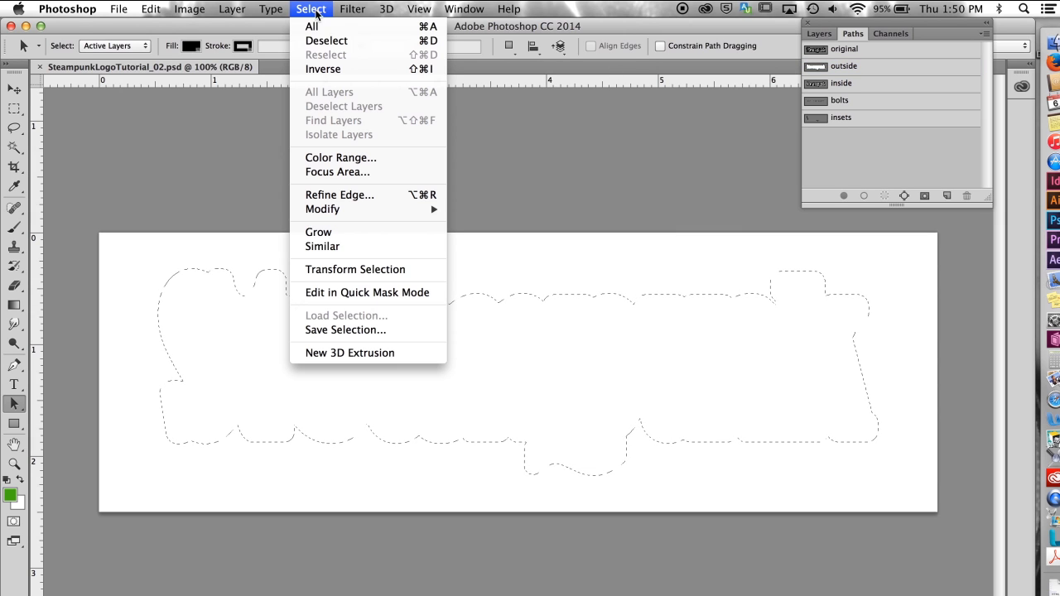
left_click(344, 331)
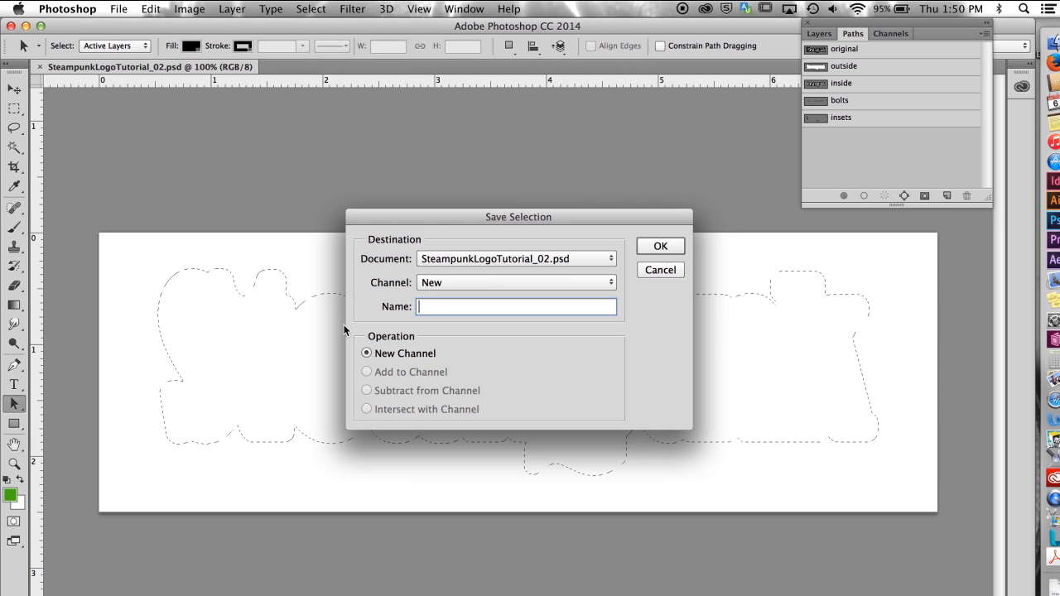
type("outside_sel")
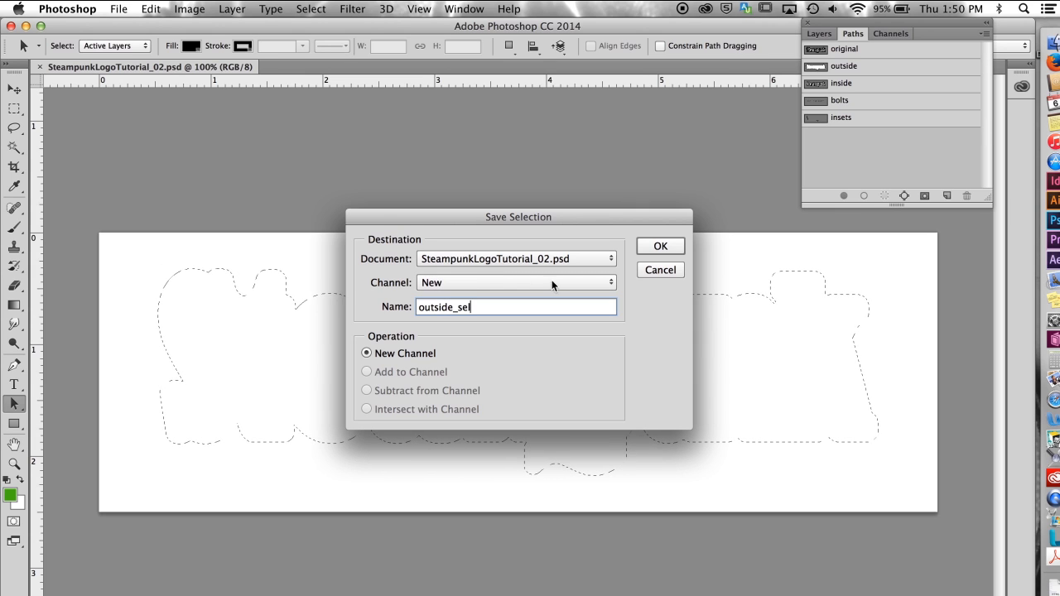
left_click(644, 248)
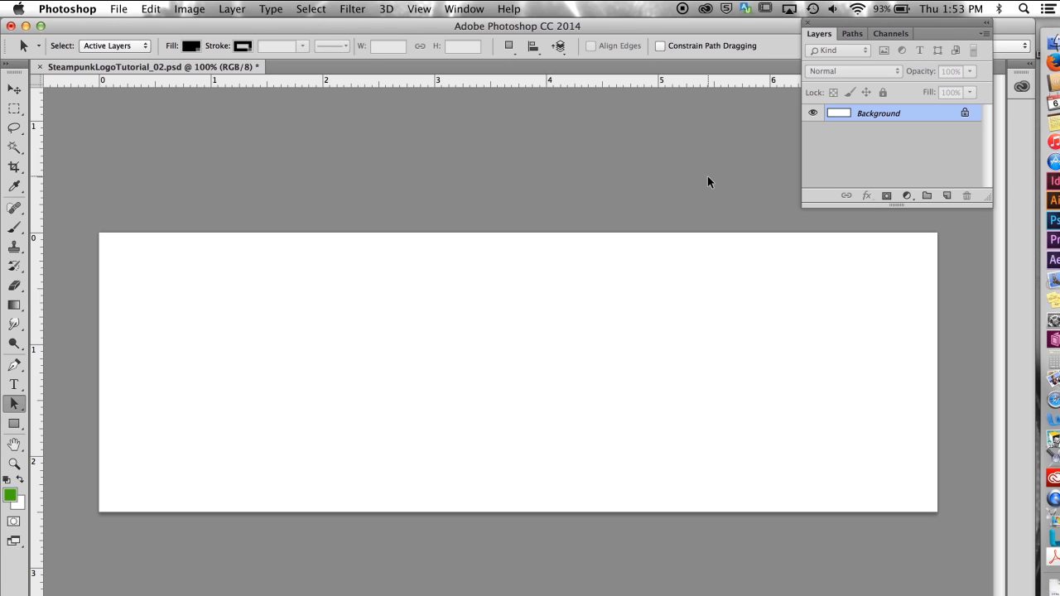
Add a new layer above the background and load the outside_sel channel as a new selection
left_click(945, 195)
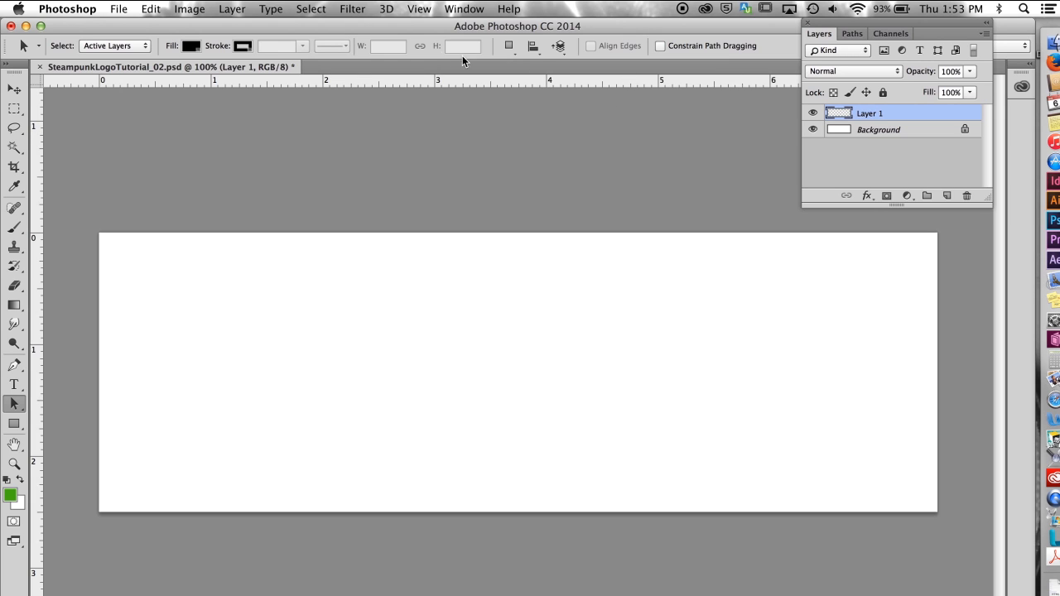
left_click(319, 9)
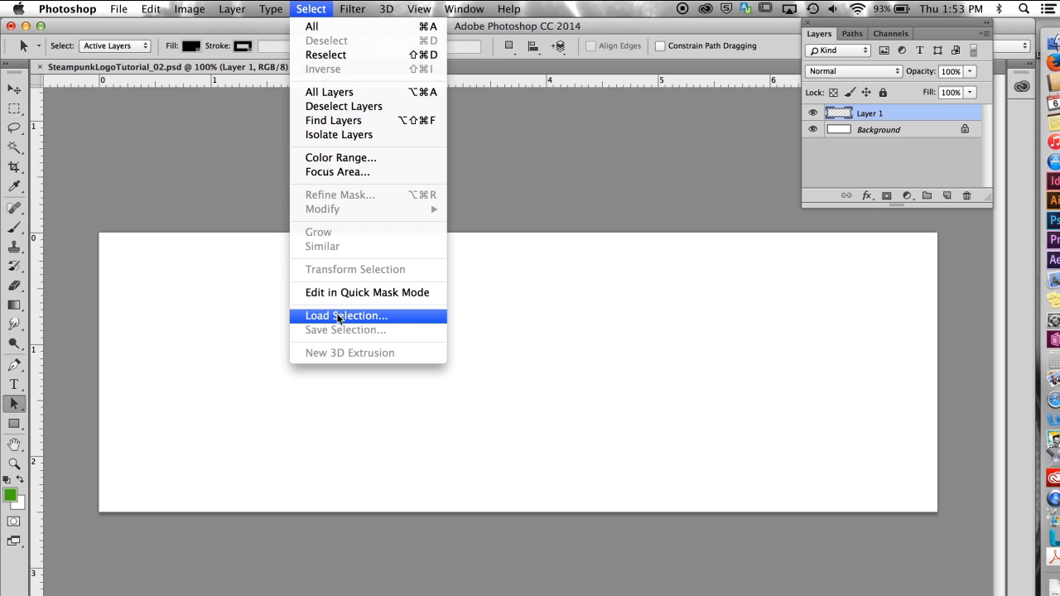
left_click(336, 378)
left_click(502, 286)
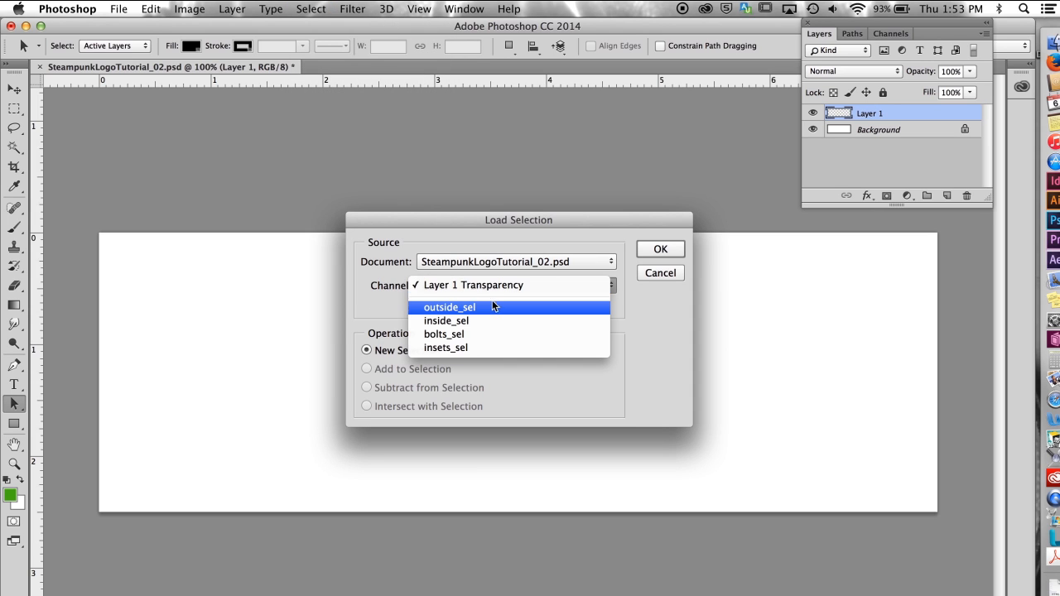
left_click(486, 304)
left_click(659, 250)
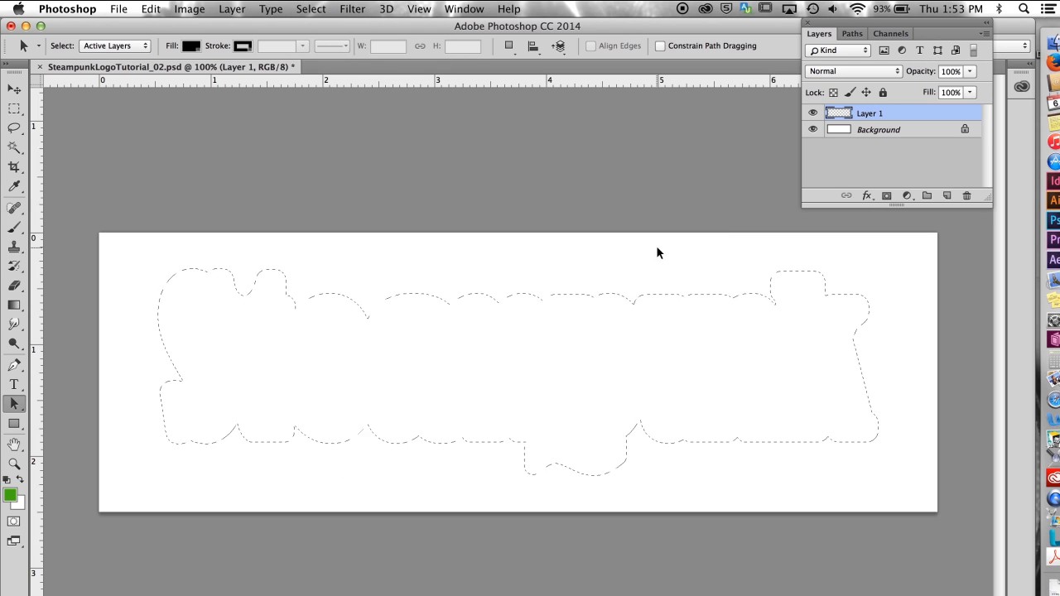
Set the foreground color to brown with RGB values 121, 78, 55 and return to the Path Selection tool
left_click(11, 495)
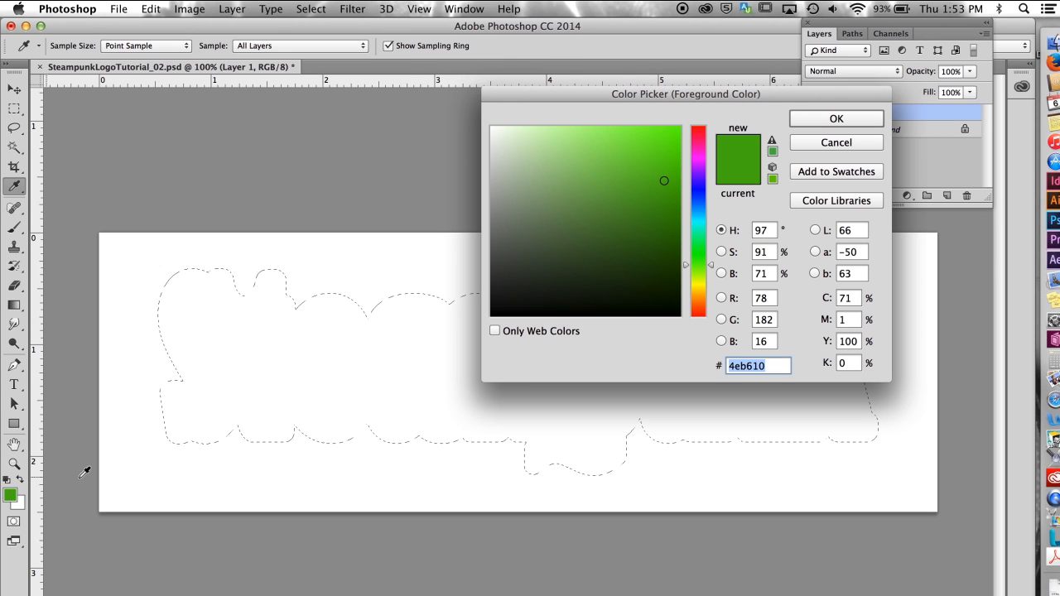
left_click(768, 296)
double_click(768, 296)
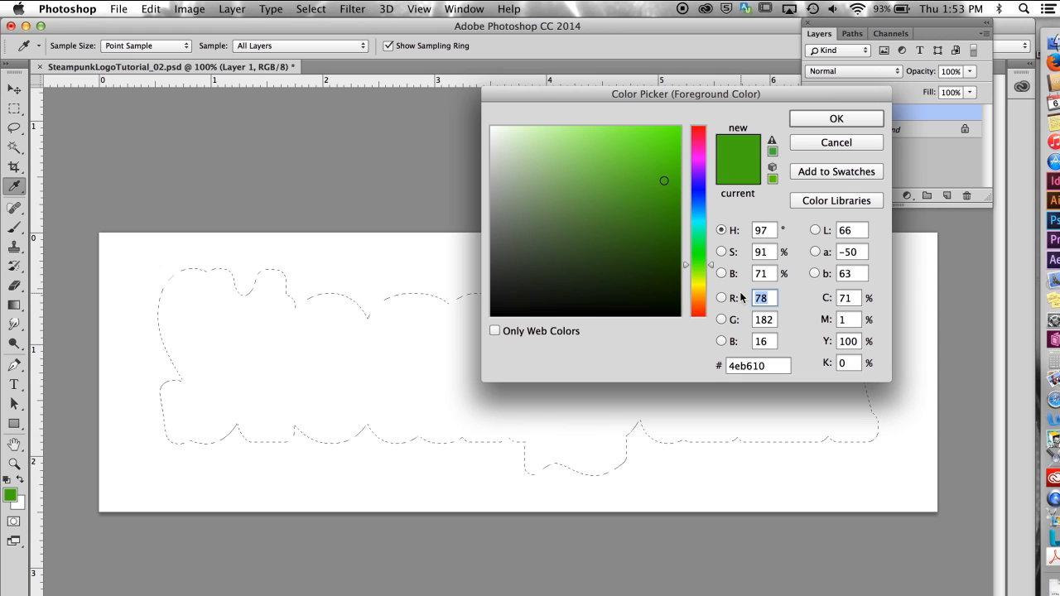
type("121")
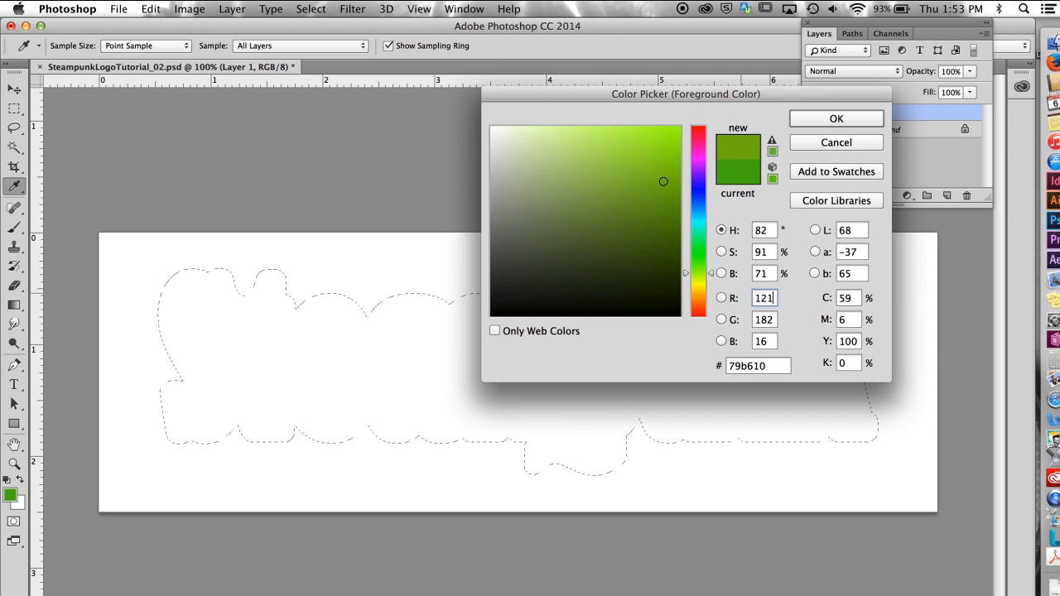
key("Tab")
type("78")
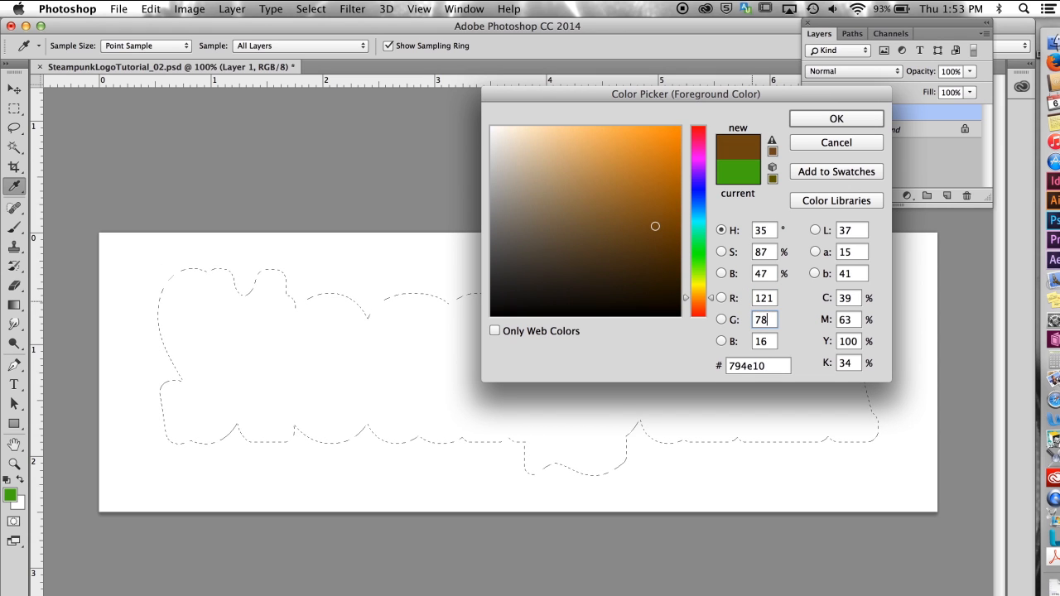
key("Tab")
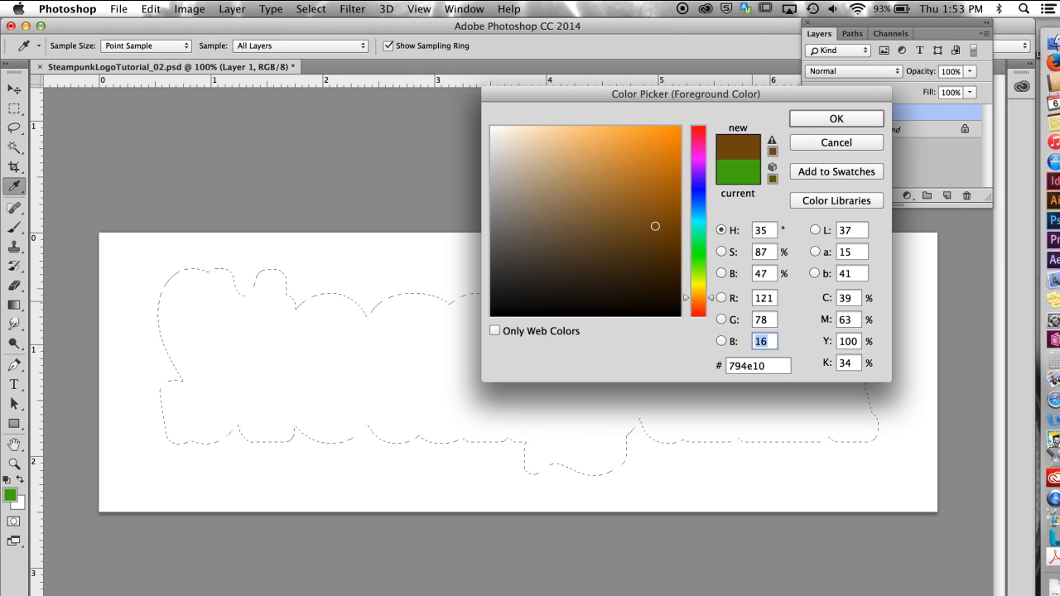
type("55")
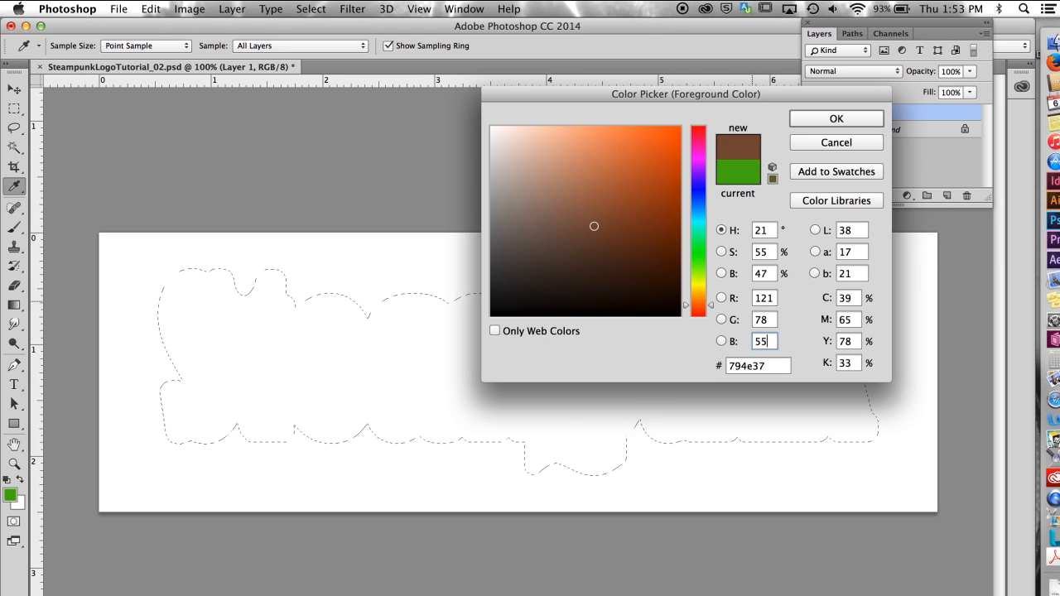
key("Return")
key("a")
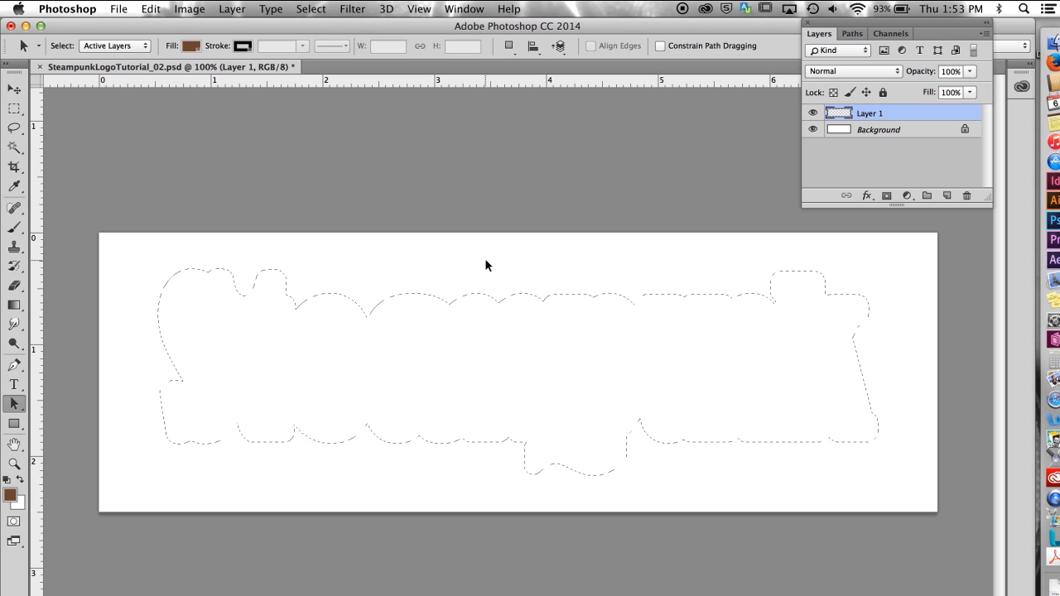
Fill the outside selection on Layer 1 with the brown foreground color and deselect it
key("alt+BackSpace")
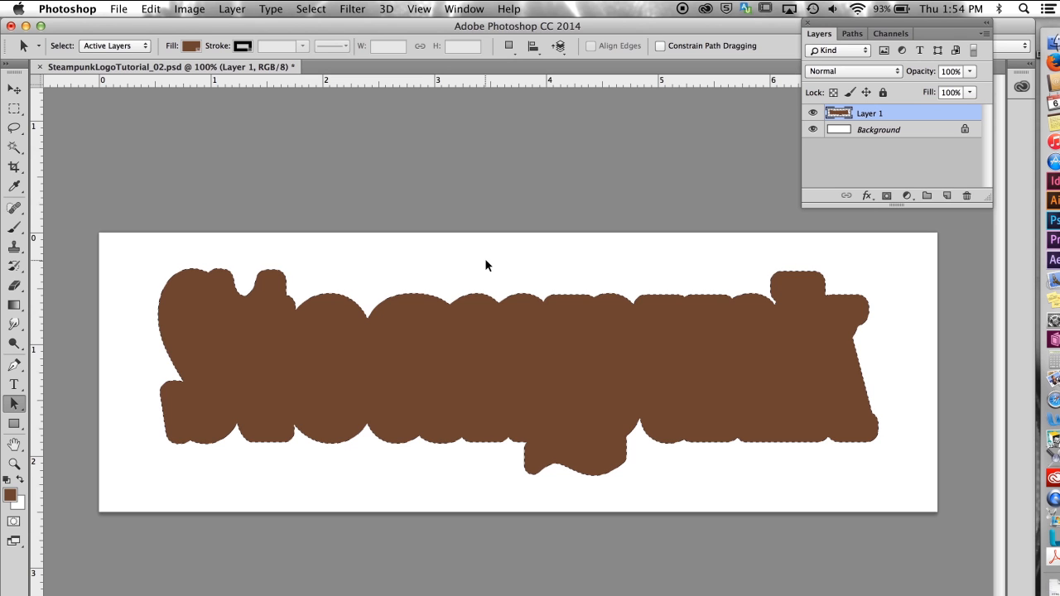
key("super")
key("super+d")
Add a Bevel & Emboss effect to Layer 1 with the Chisel Hard technique and a size of 10 px
key("super+space")
left_click_drag(223, 251, 296, 307)
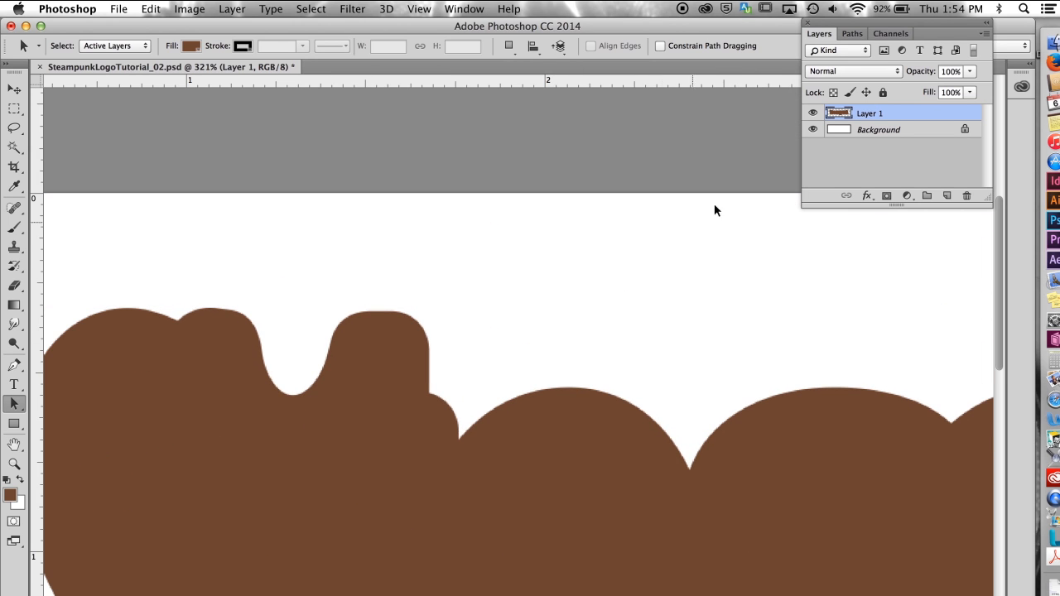
left_click(867, 195)
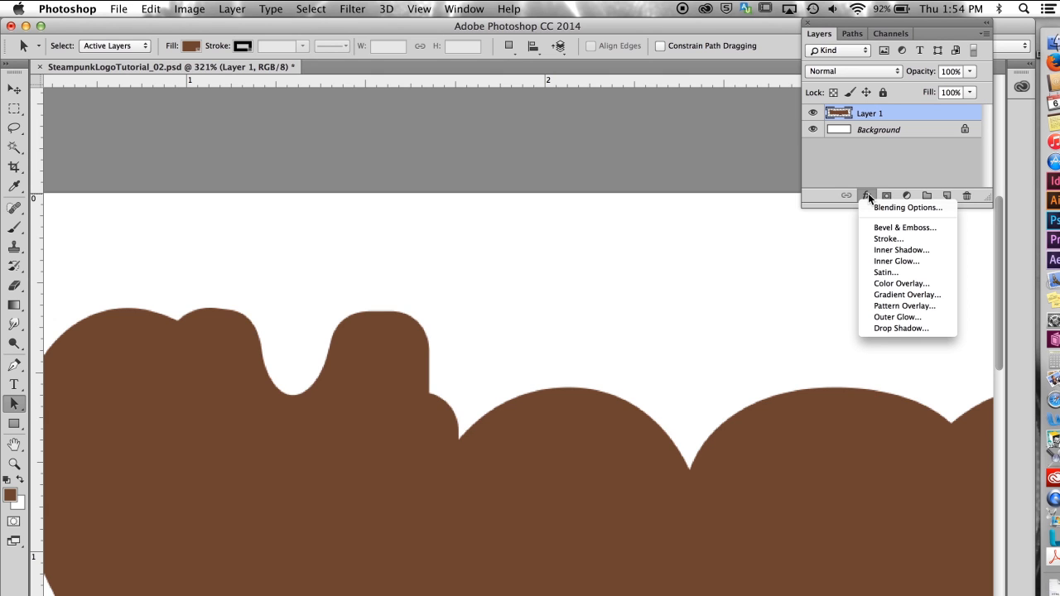
left_click(883, 228)
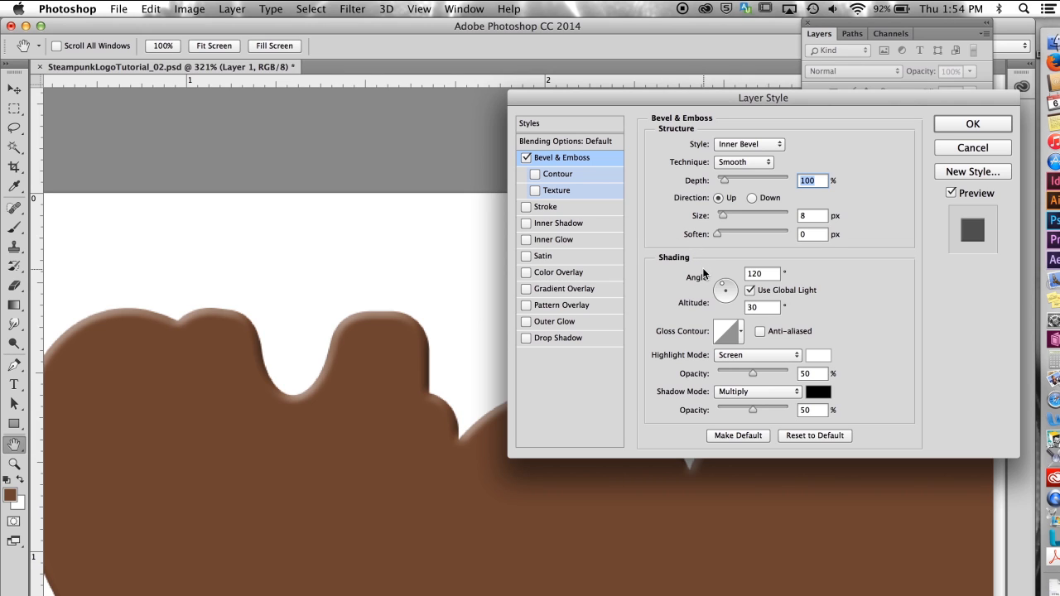
left_click(751, 144)
left_click(751, 144)
left_click(746, 163)
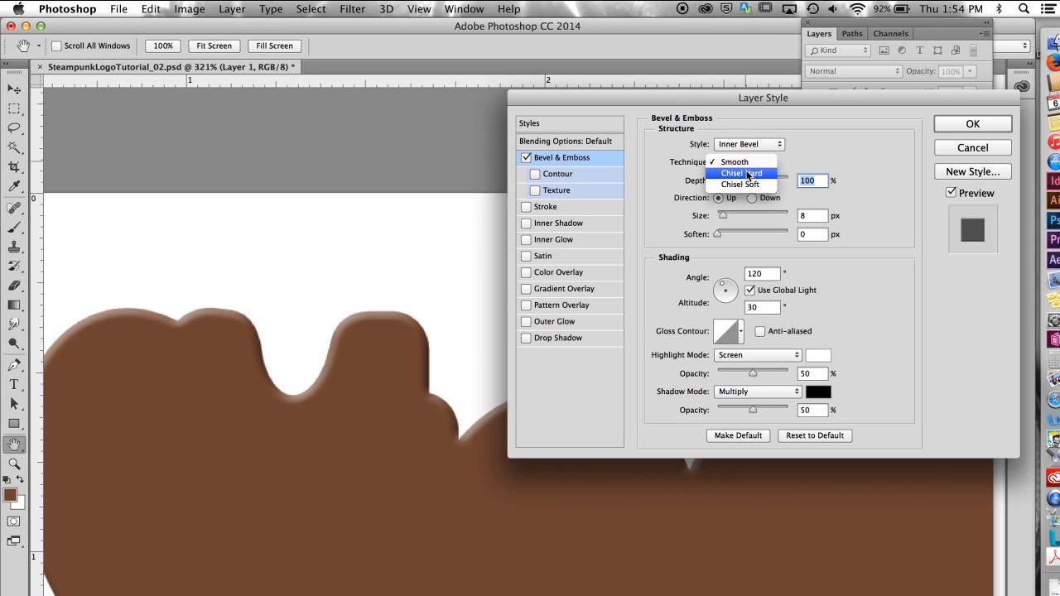
left_click(748, 174)
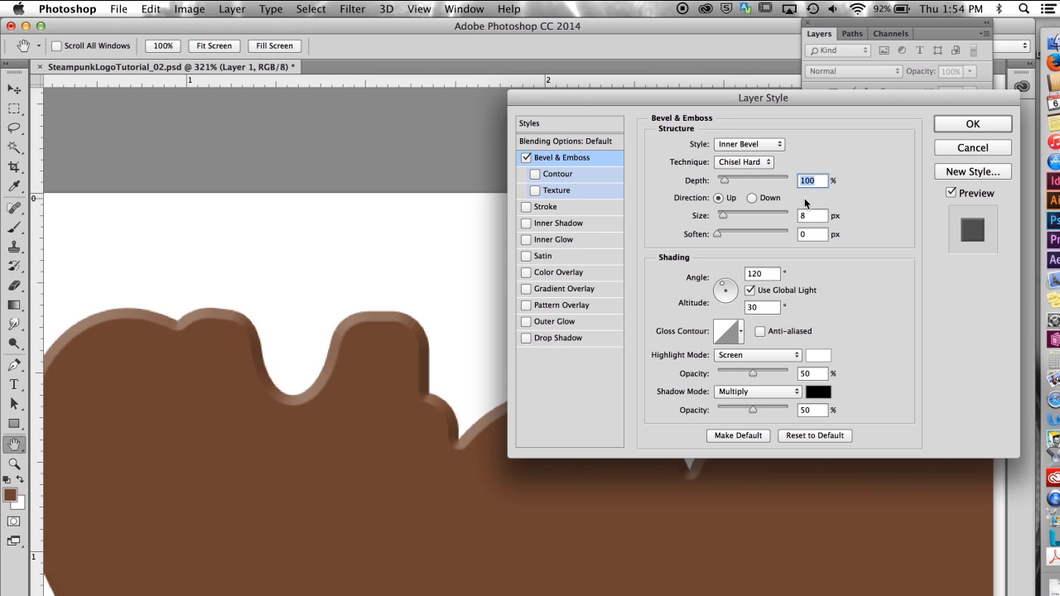
left_click_drag(809, 217, 800, 216)
type("10")
key("Tab")
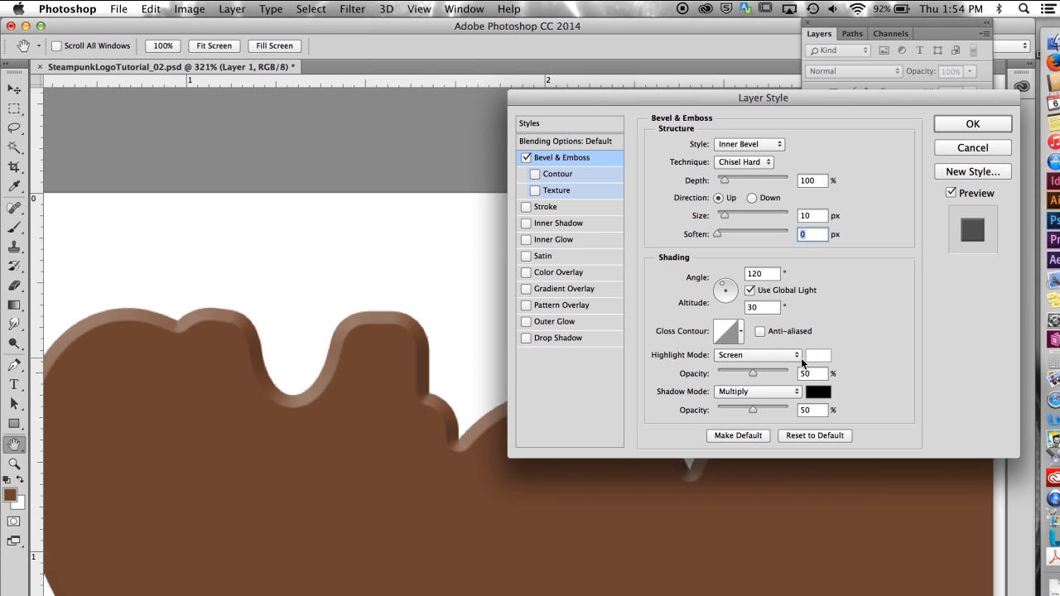
Set the bevel's highlight opacity to 85% and its highlight color to RGB 242, 203, 21
double_click(817, 372)
type("85")
key("Tab")
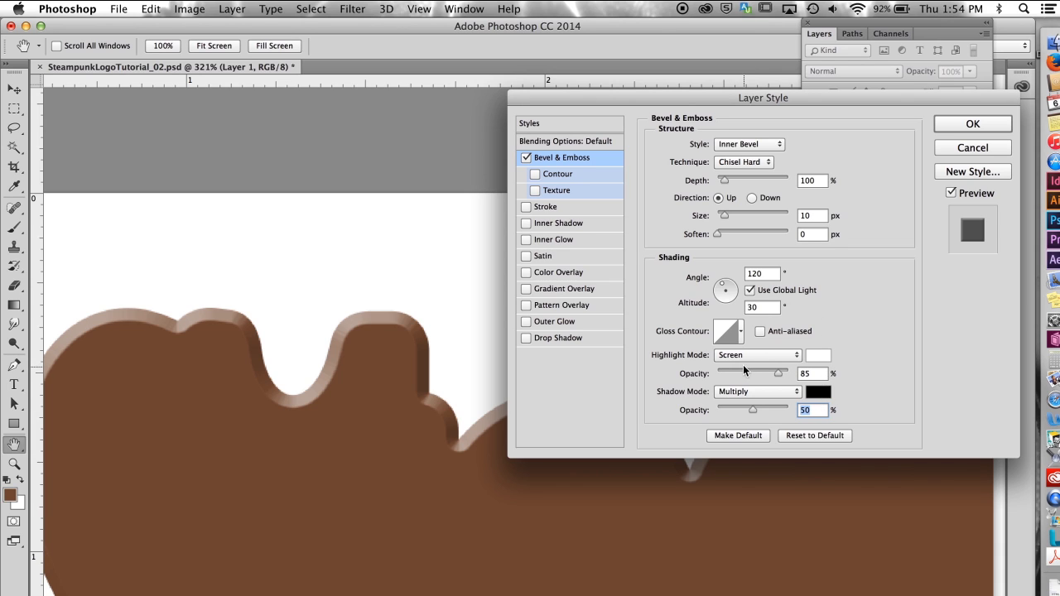
left_click(817, 356)
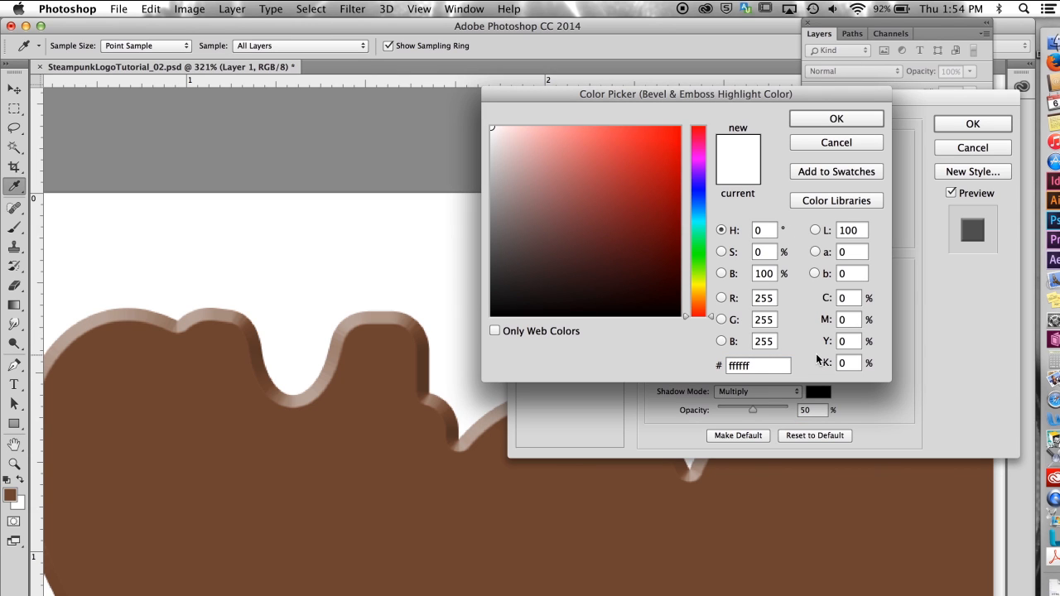
double_click(769, 298)
type("242")
key("Tab")
type("203")
key("Tab")
type("21")
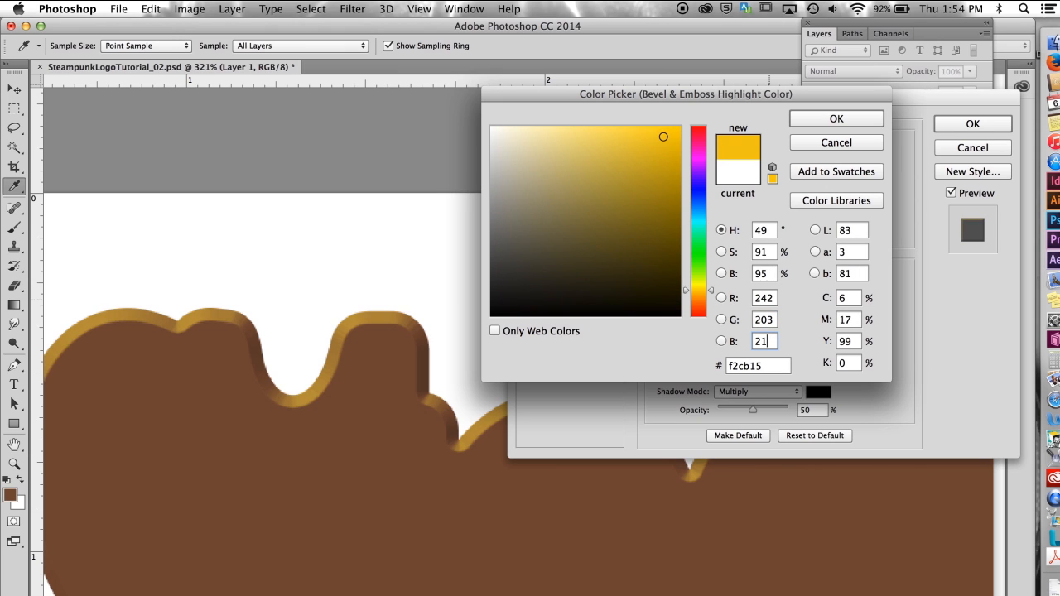
key("Tab")
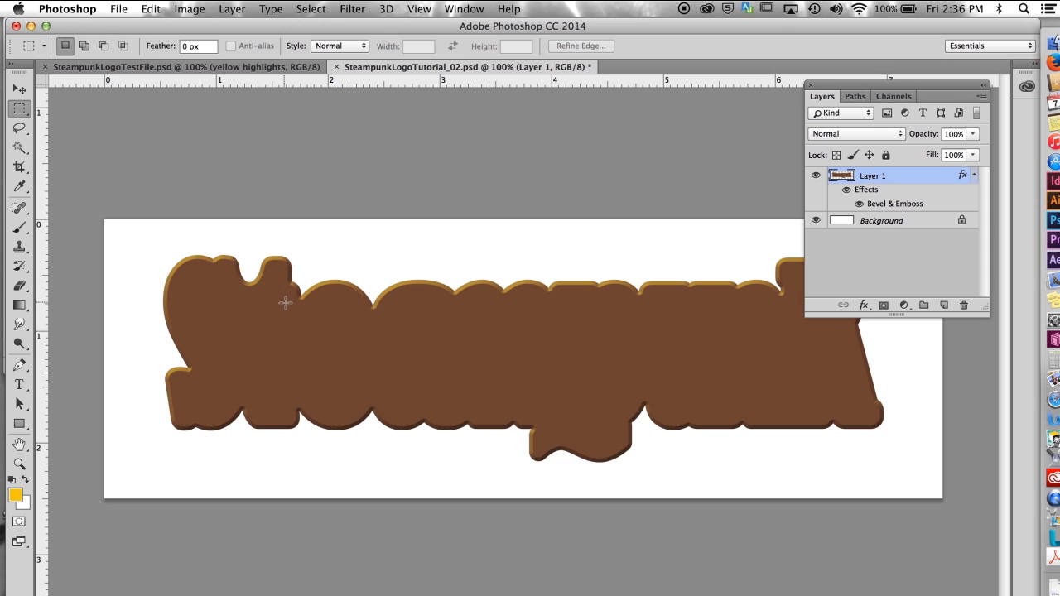
Add a new layer named inside above Layer 1
left_click(982, 96)
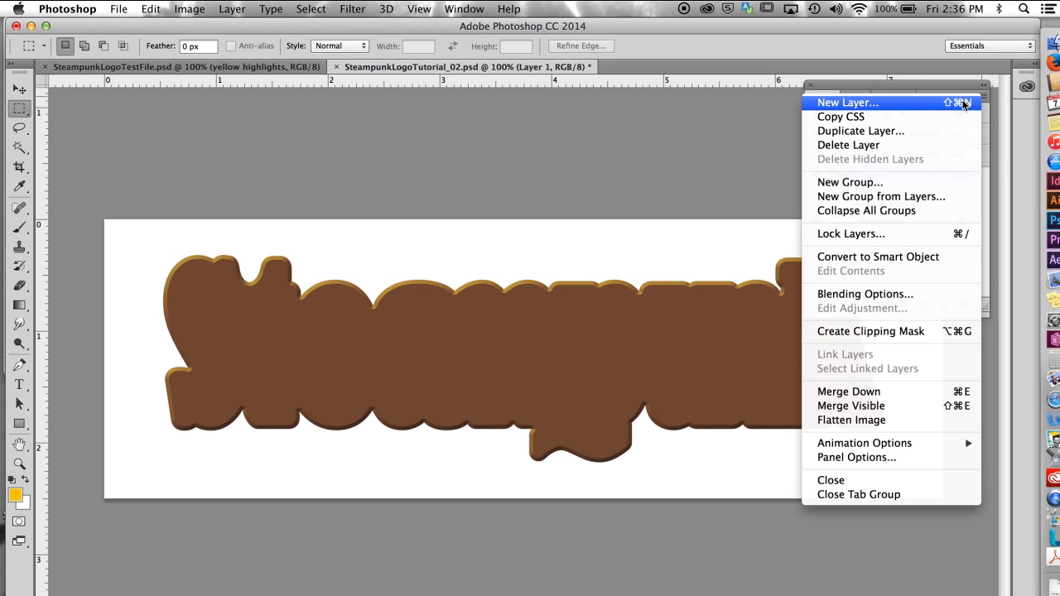
left_click(897, 103)
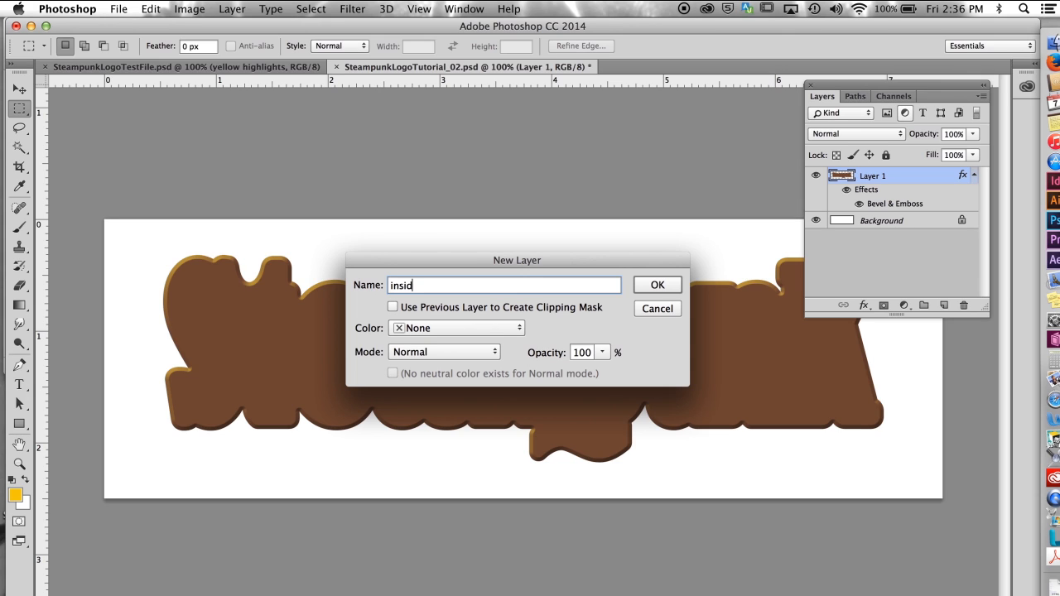
key("Return")
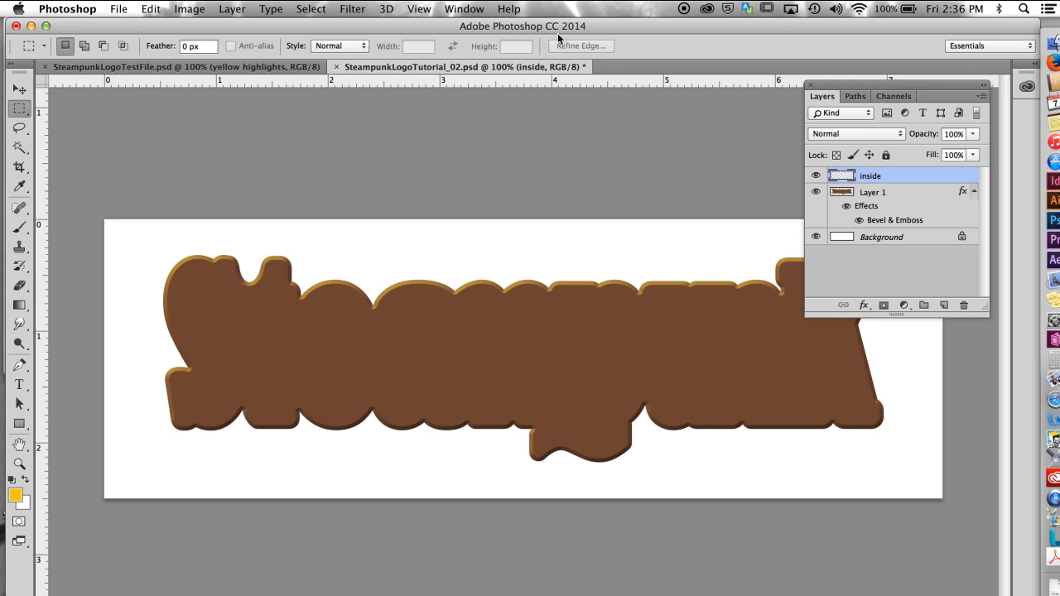
Load the saved channel of the inner letter shapes as a new selection
left_click(311, 11)
left_click(346, 321)
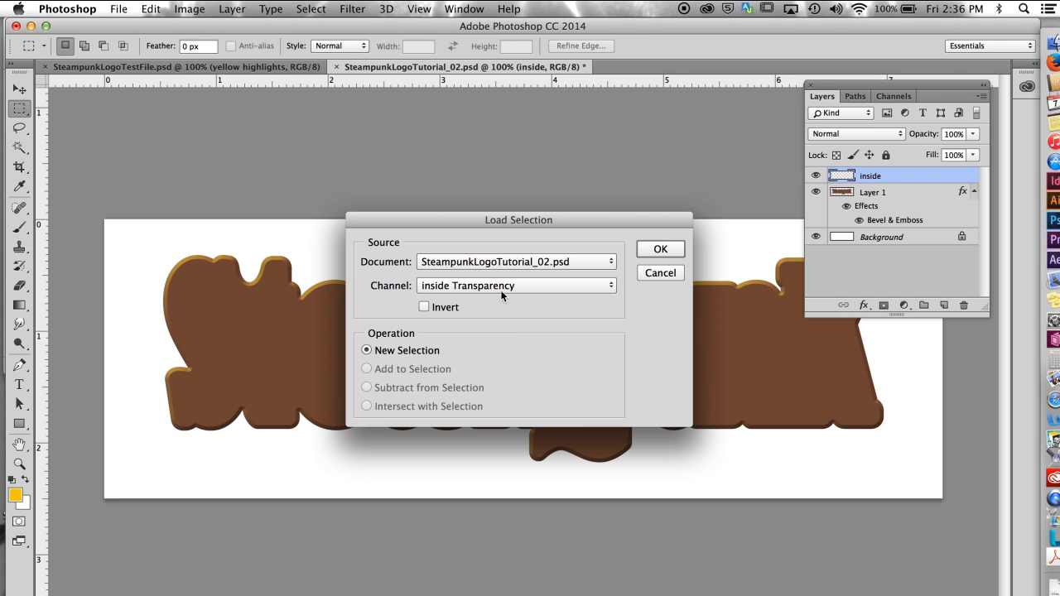
left_click(502, 286)
left_click(633, 247)
left_click(660, 249)
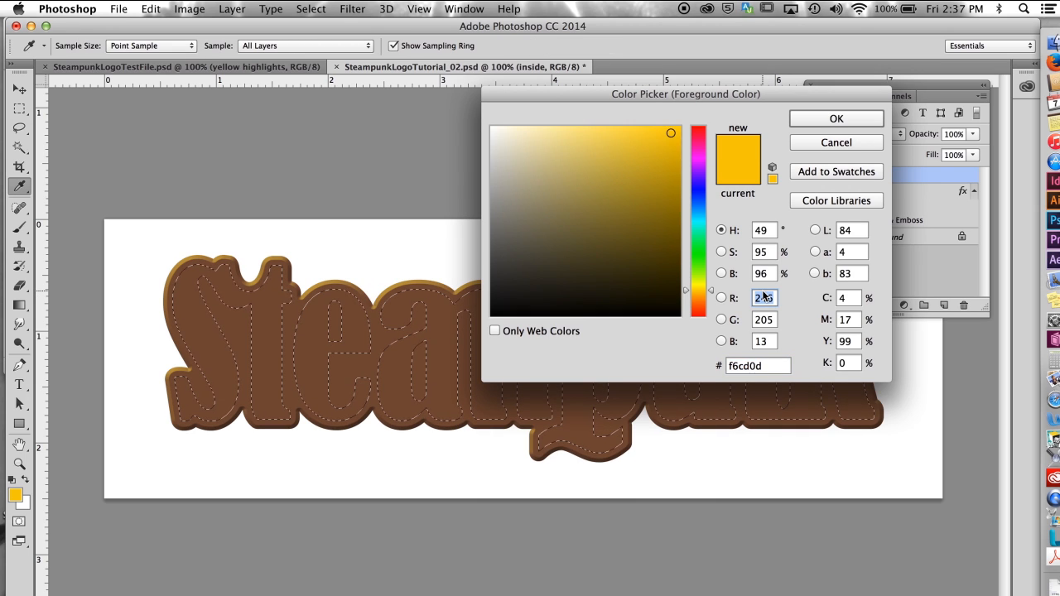
Set the foreground color to RGB 217, 177, 54, fill the letter selection on the inside layer with it and deselect
type("217")
key("Tab")
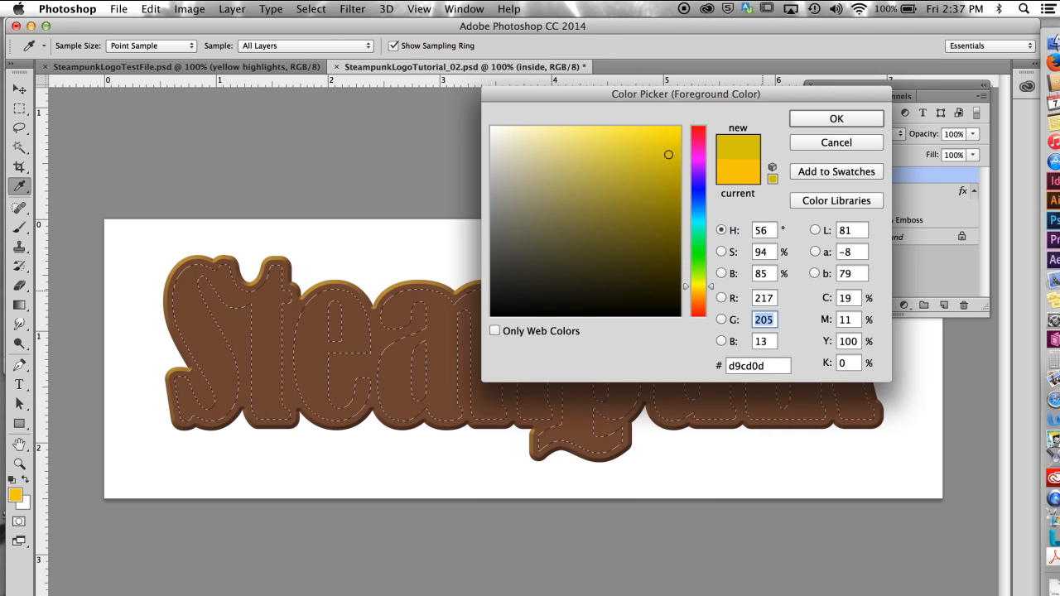
type("177")
key("Tab")
type("54")
key("Tab")
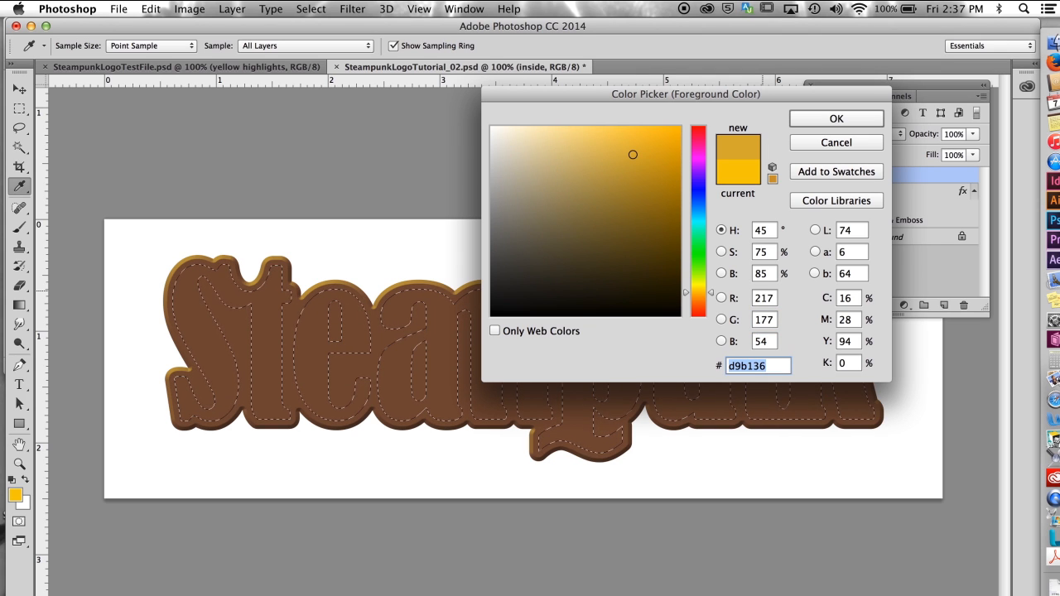
left_click(837, 118)
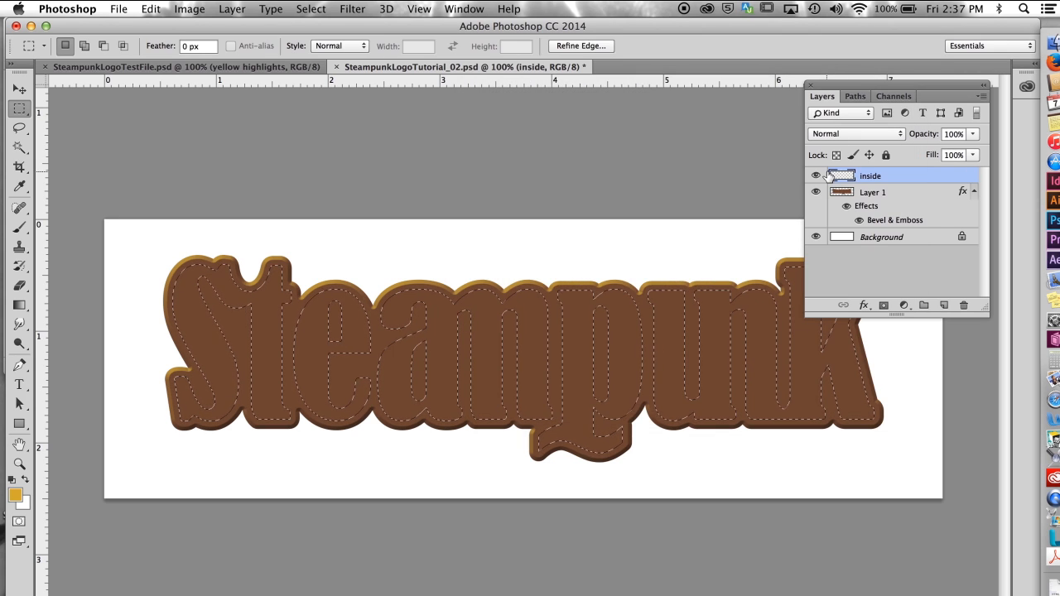
key("alt+BackSpace")
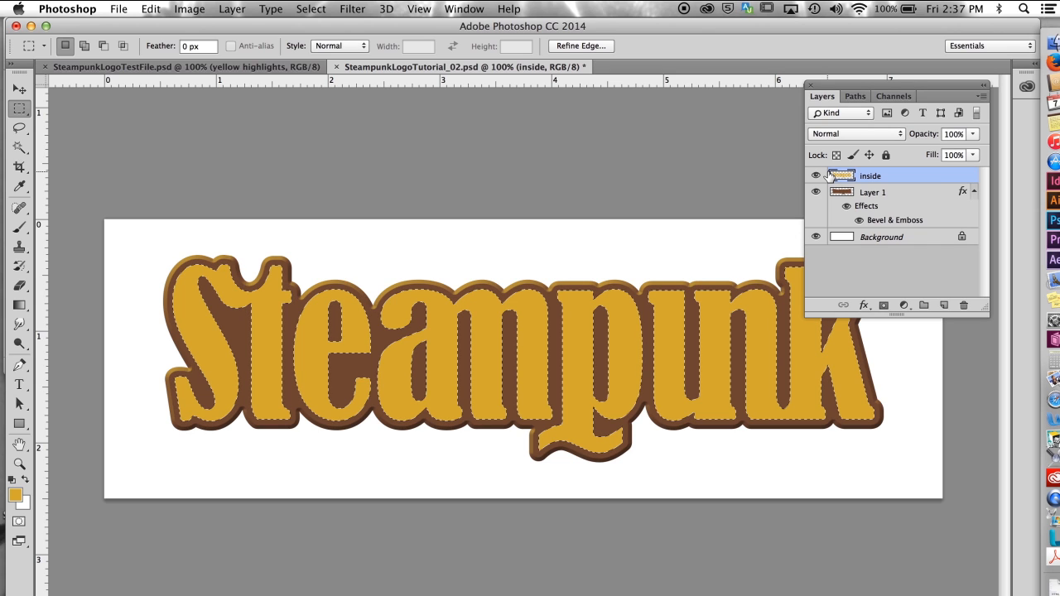
key("super+d")
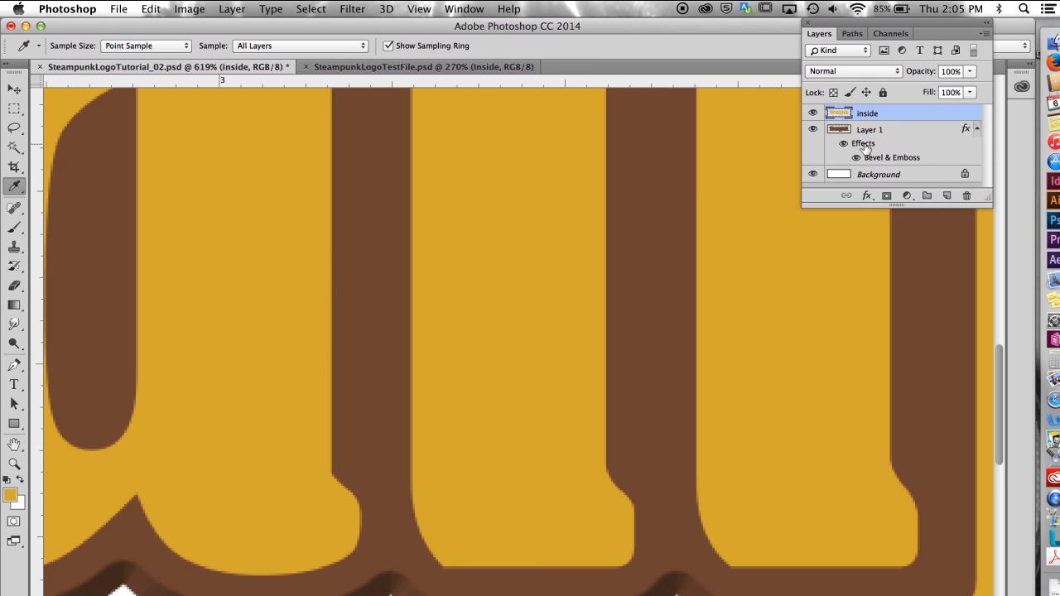
Copy Layer 1's Bevel & Emboss effect to the inside layer and set the copy's highlight color to RGB 245, 136, 39
left_click(869, 118)
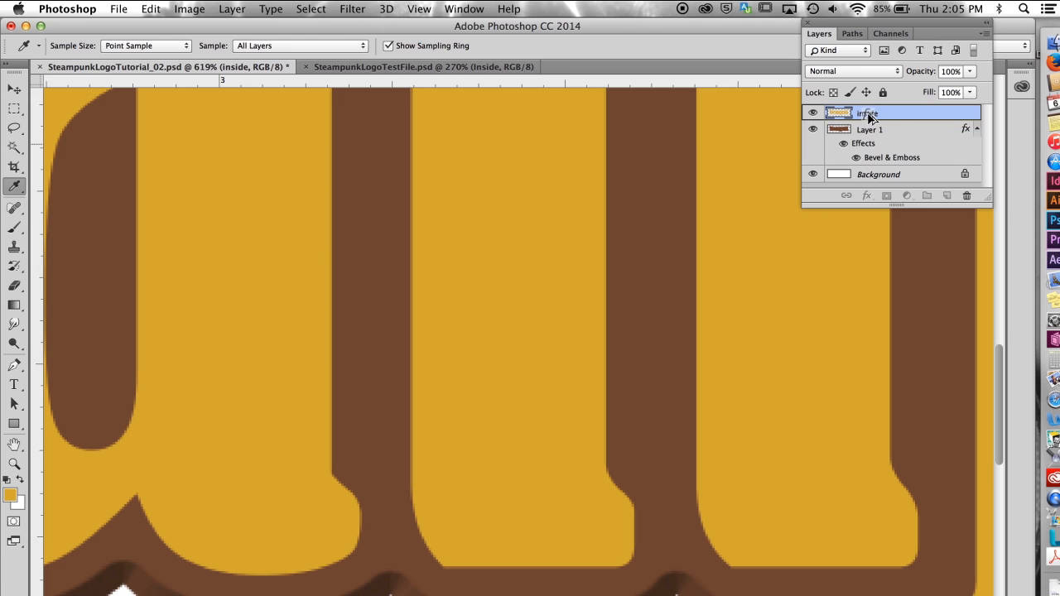
left_click_drag(869, 117, 870, 118)
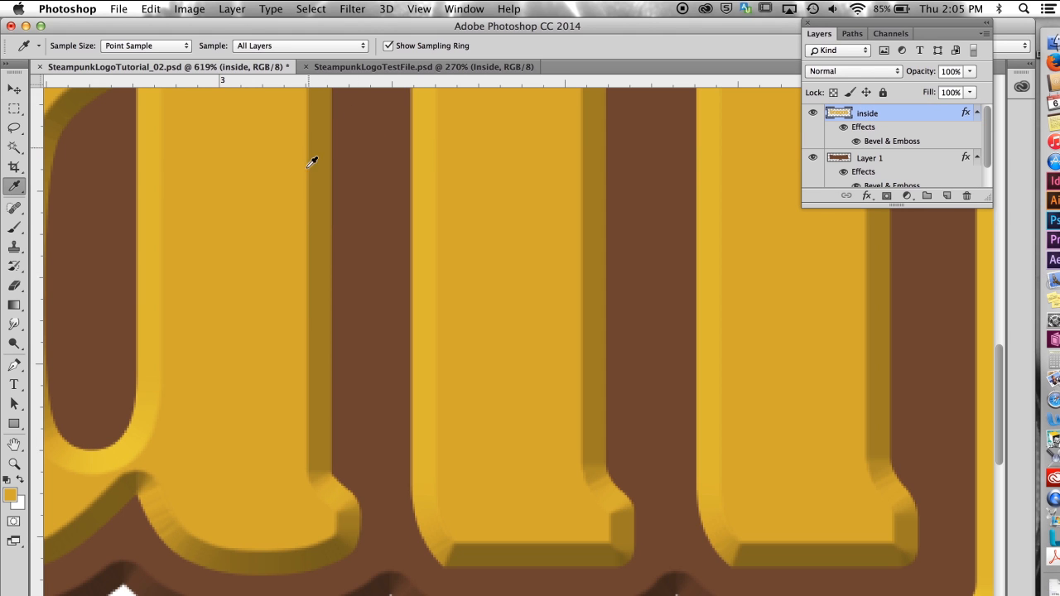
double_click(884, 142)
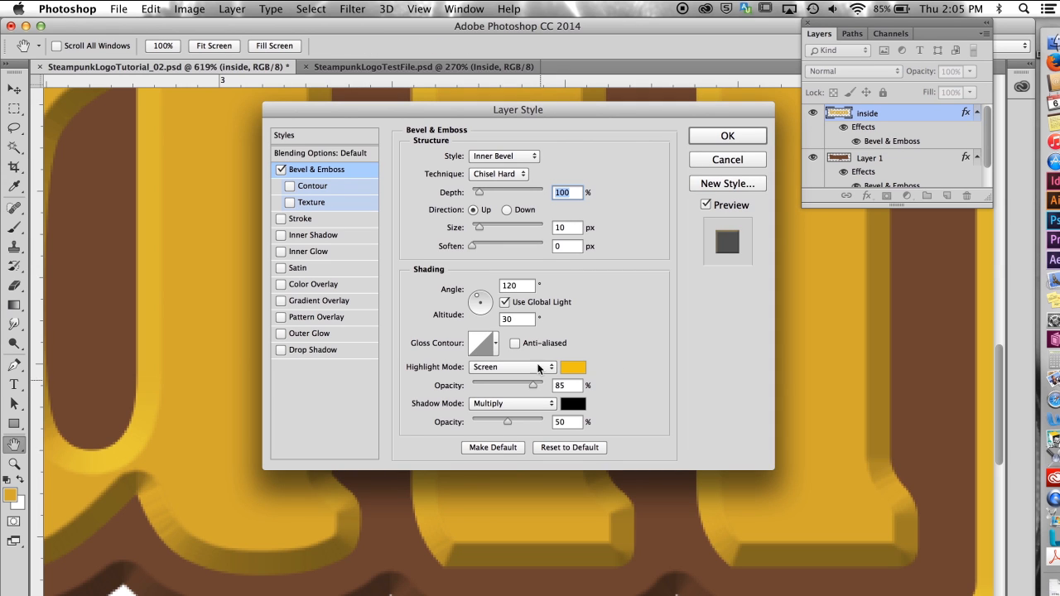
left_click(572, 367)
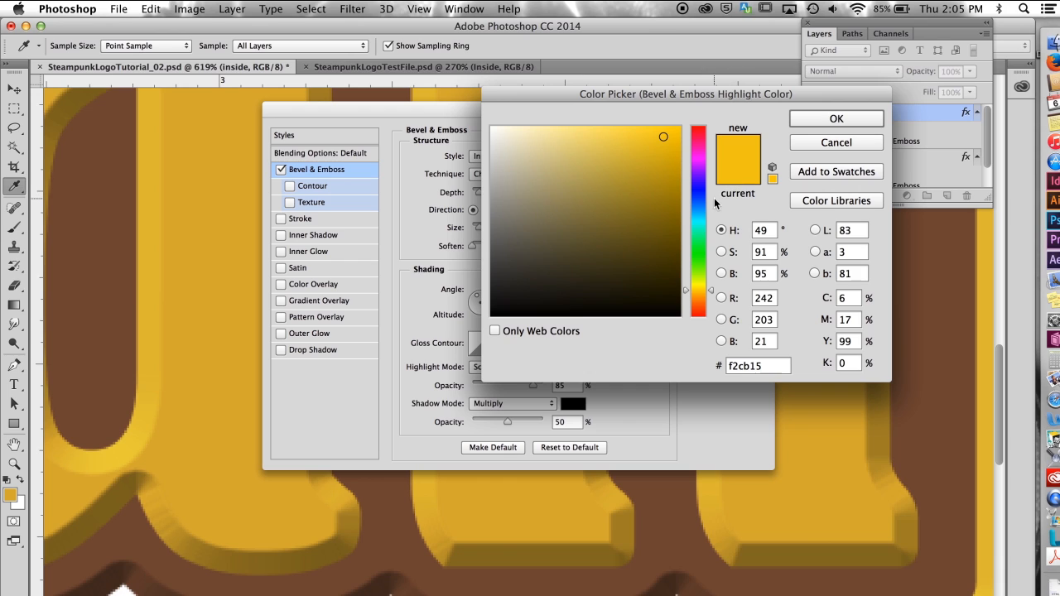
left_click(764, 296)
type("245")
key("Tab")
type("136")
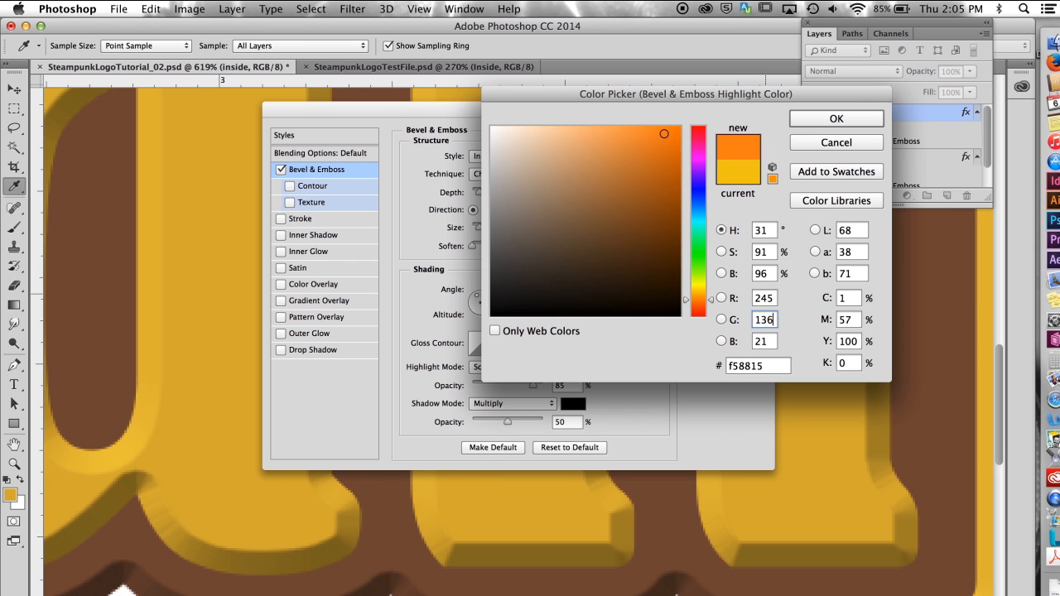
key("Tab")
type("39")
key("Tab")
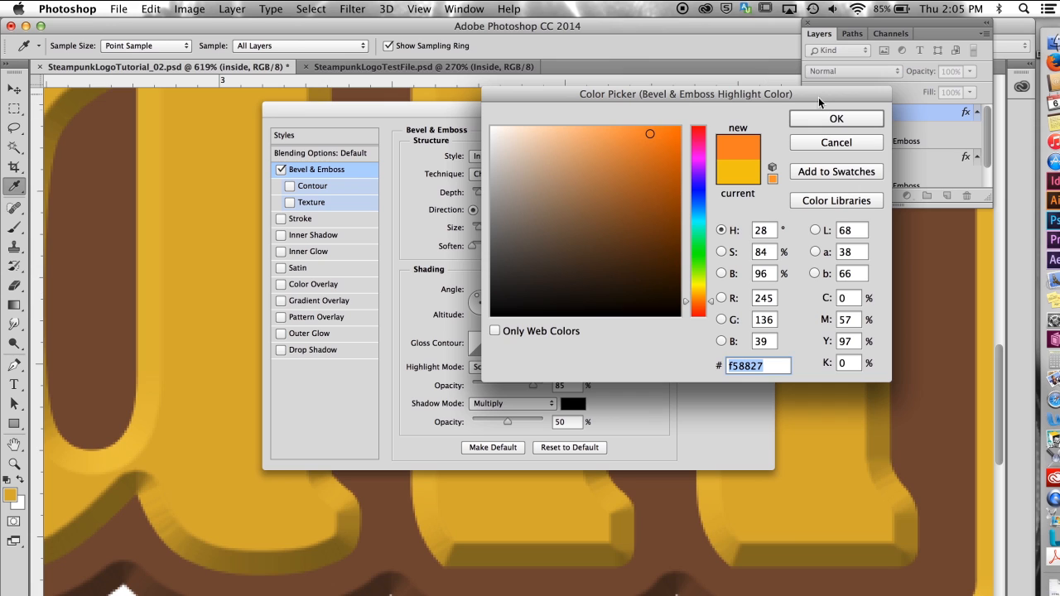
left_click(836, 118)
Set the inside layer bevel's highlight opacity to 100% and its highlight mode to Vivid Light
left_click_drag(532, 384, 544, 384)
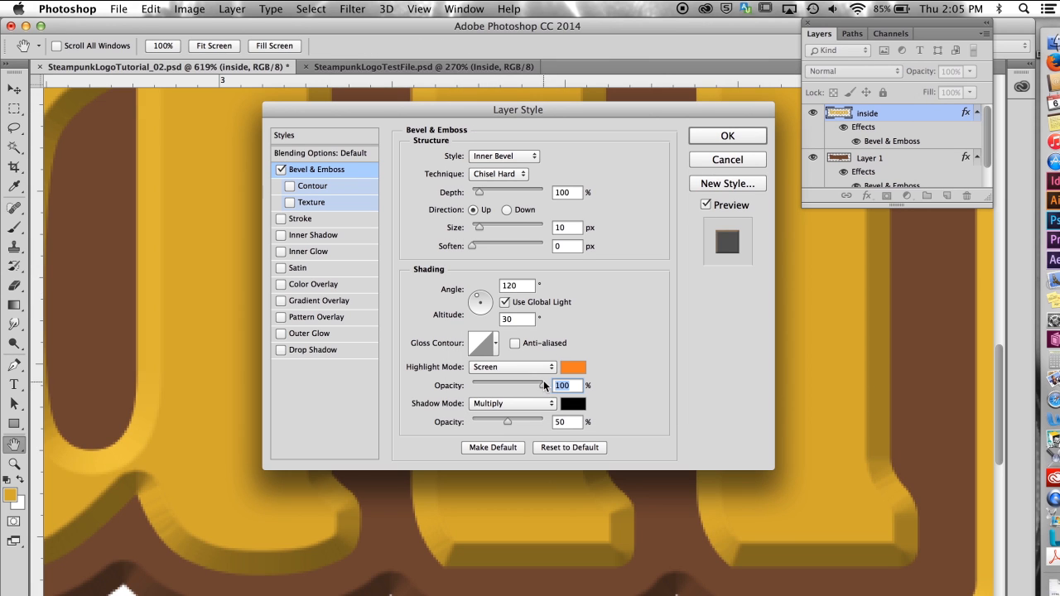
left_click(523, 367)
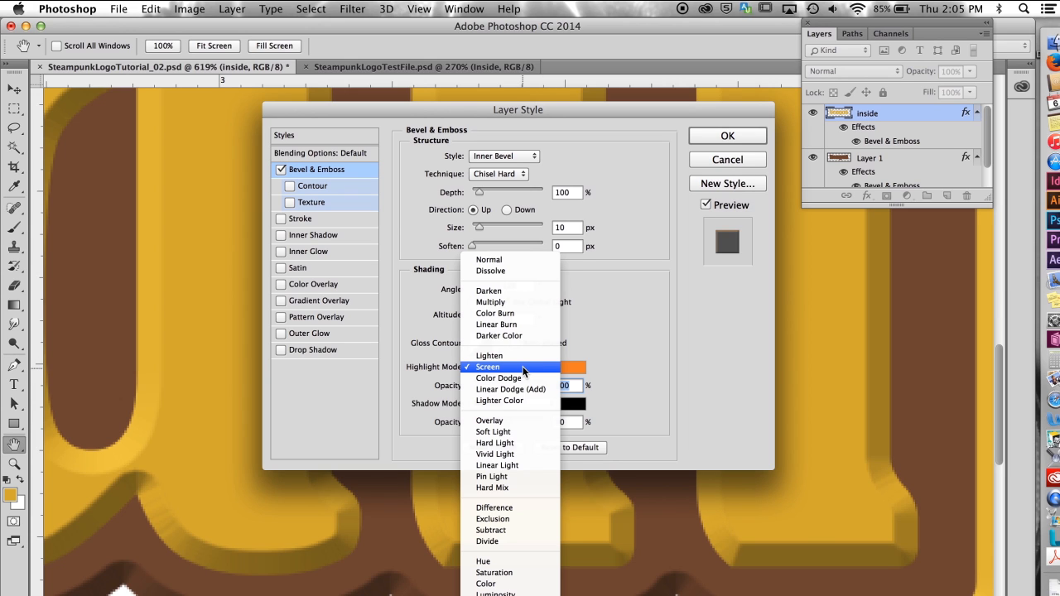
left_click(505, 455)
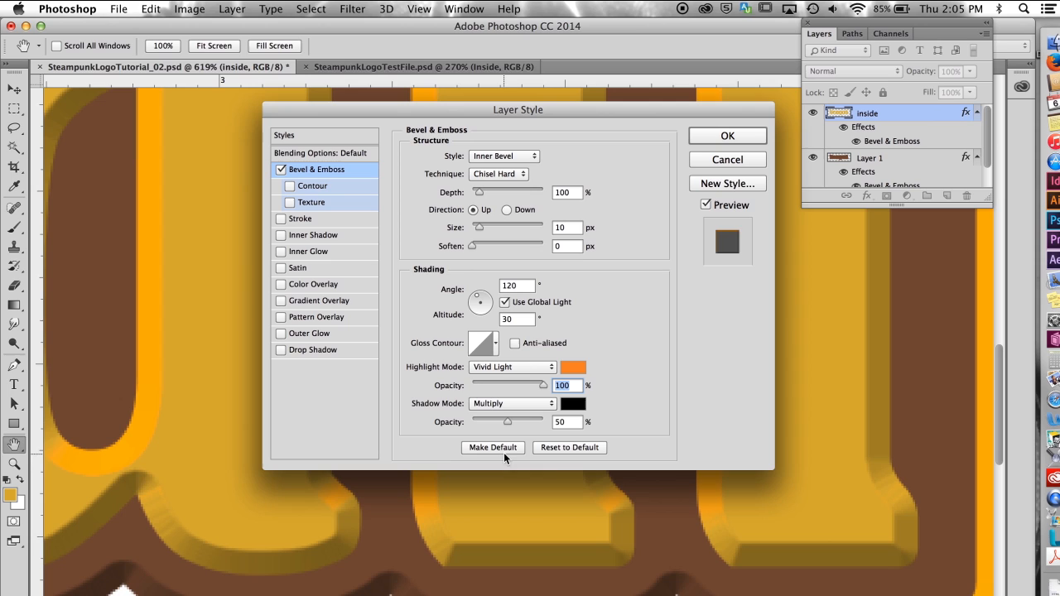
Set the inside layer bevel's shadow color to RGB 47, 5, 105
left_click(576, 407)
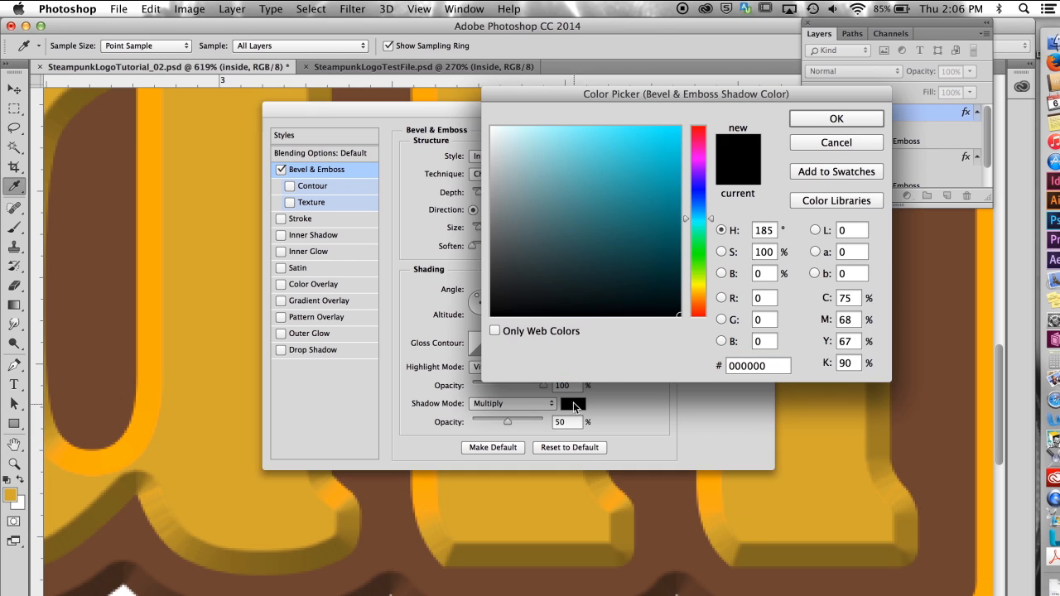
left_click(765, 298)
type("47")
key("Tab")
type("5")
key("Tab")
type("105")
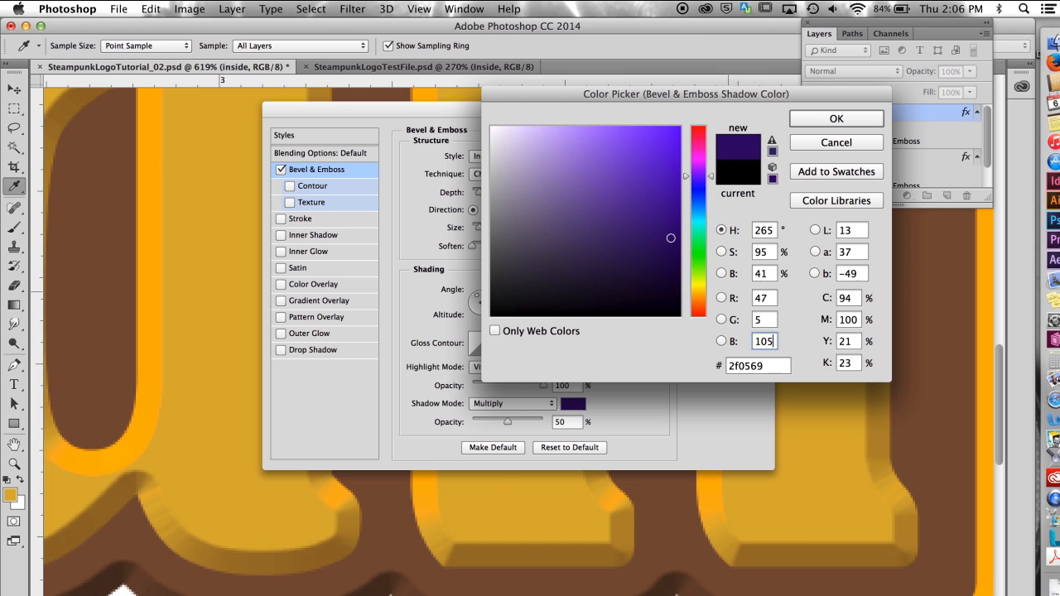
left_click(836, 120)
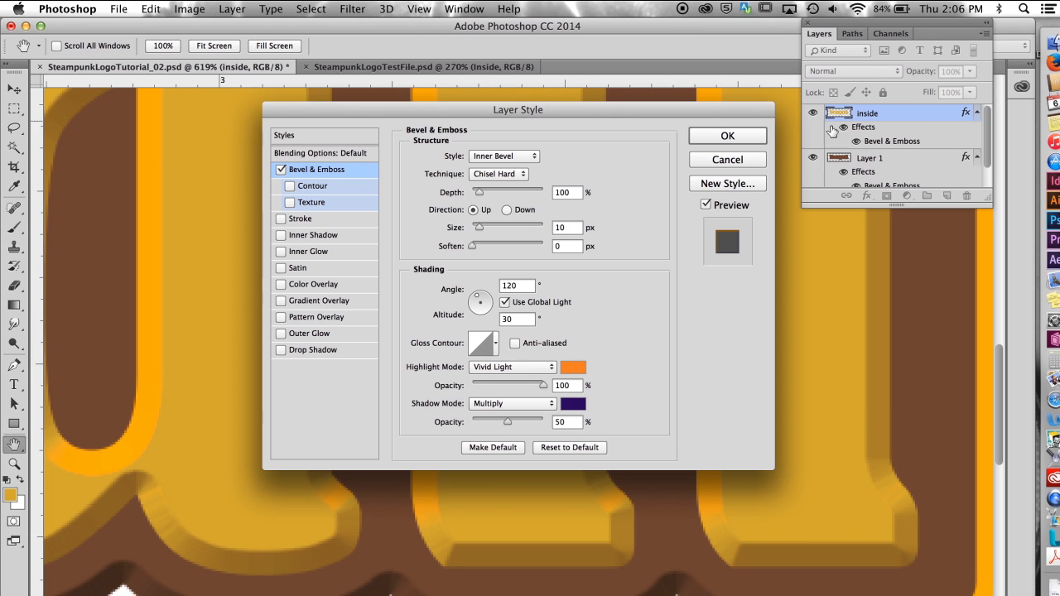
Set the inside layer bevel's shadow opacity to 100% and its shadow mode to Darker Color
left_click_drag(504, 419, 508, 421)
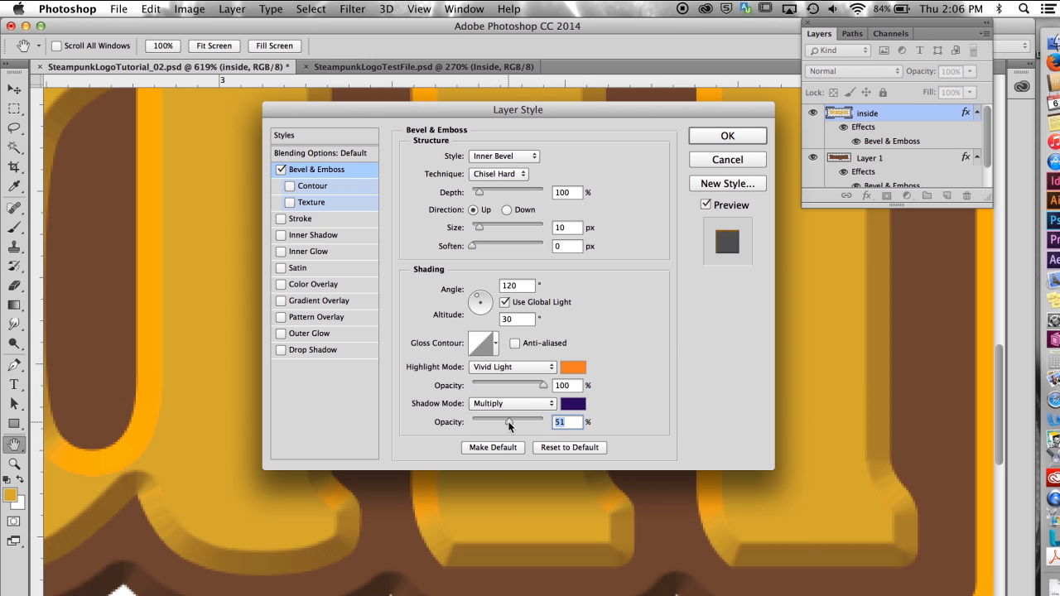
left_click(551, 404)
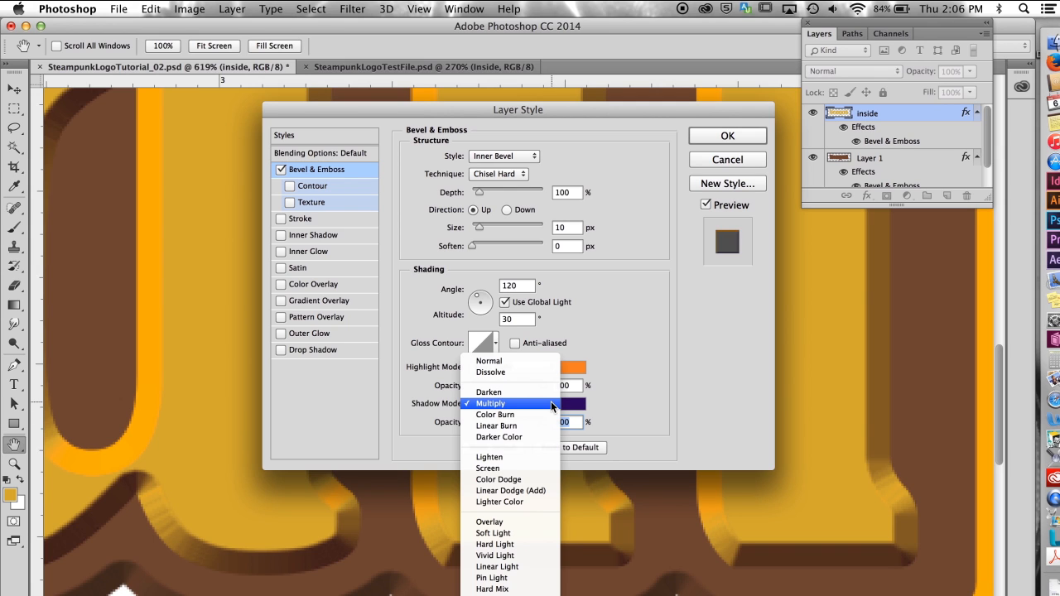
left_click(515, 435)
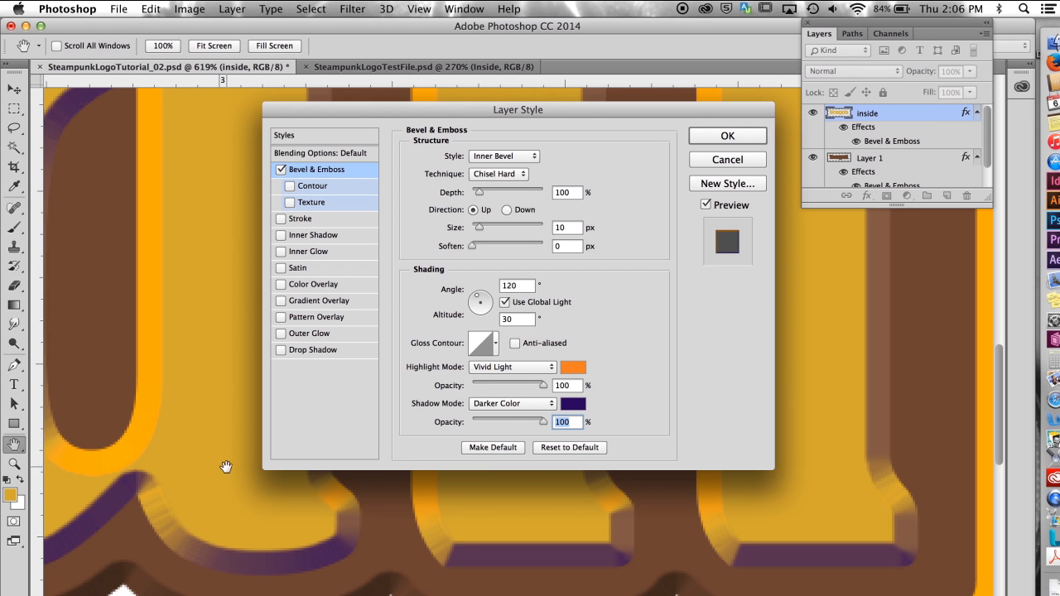
left_click(725, 135)
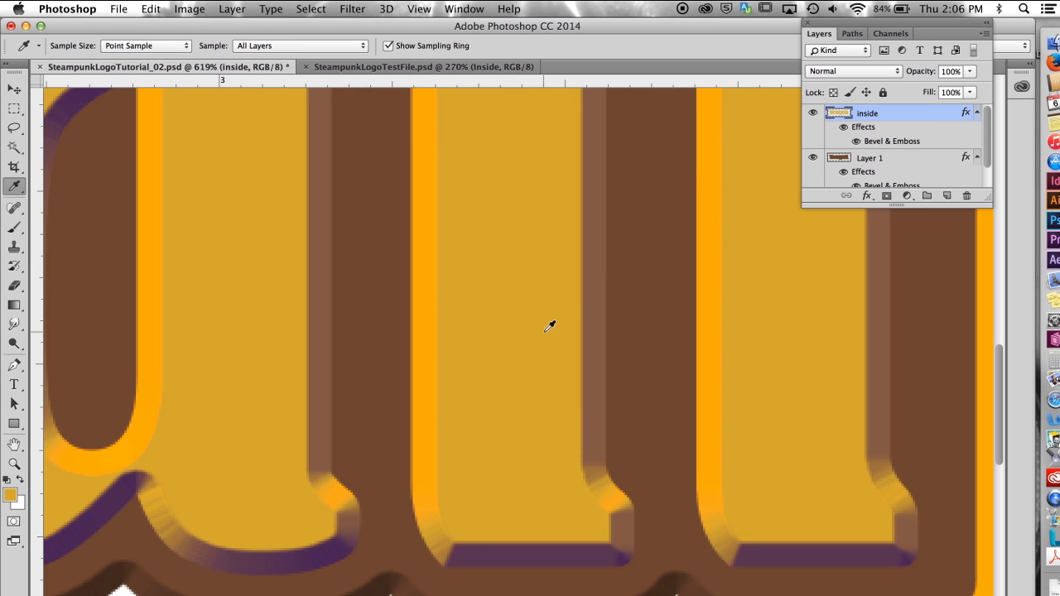
Add a Drop Shadow to the inside layer with its opacity set to 88%
key("super+0")
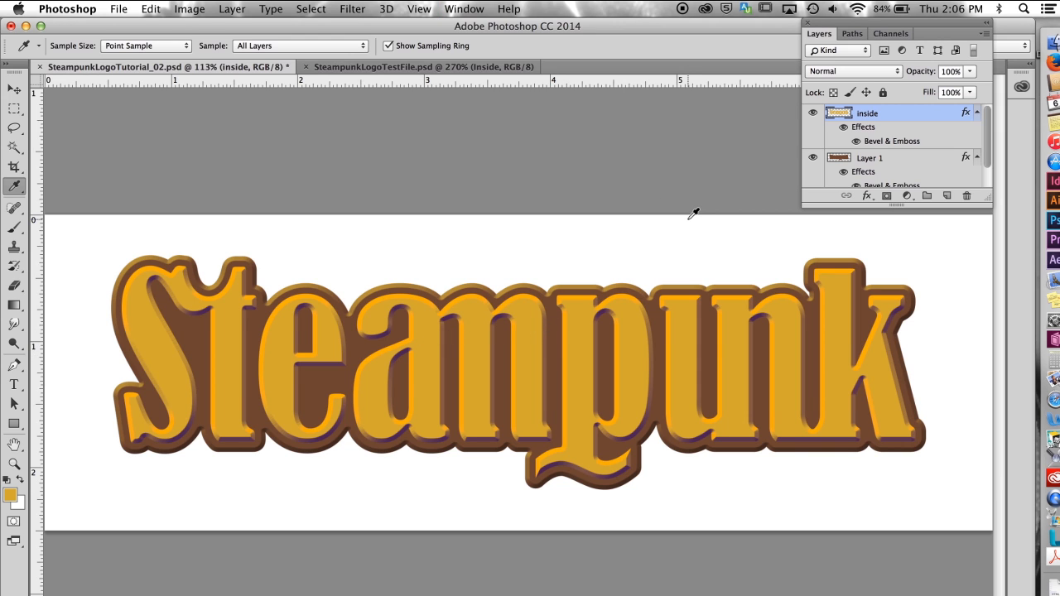
scroll(459, 303, "up", 5)
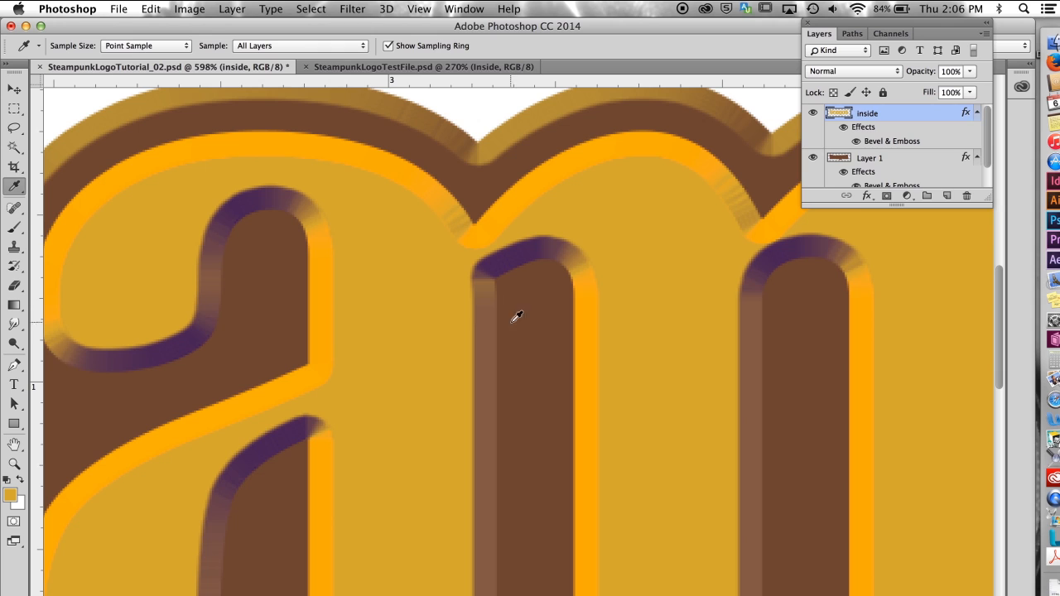
double_click(867, 132)
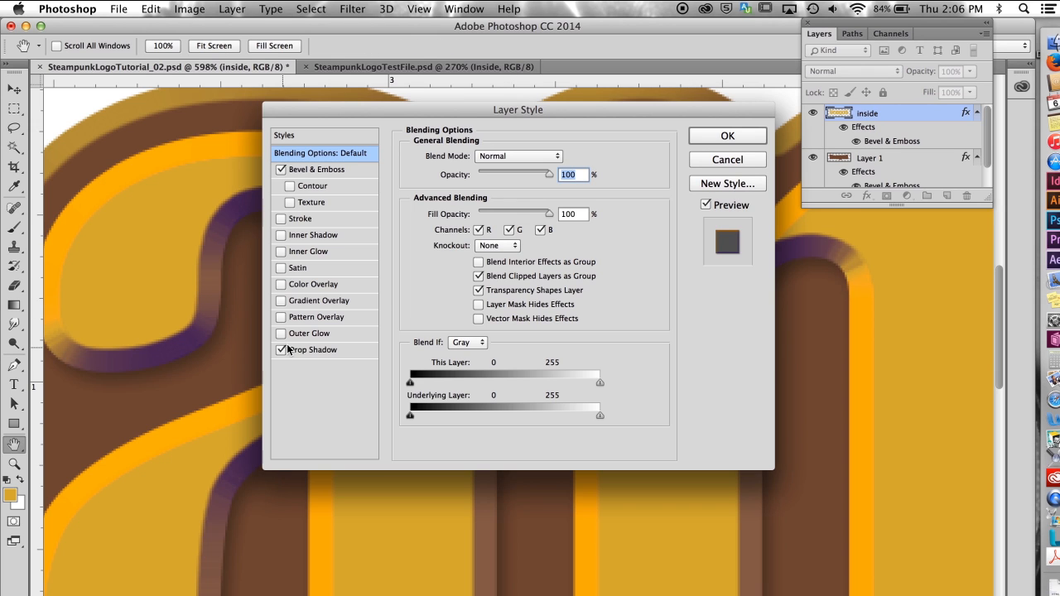
left_click_drag(428, 112, 637, 140)
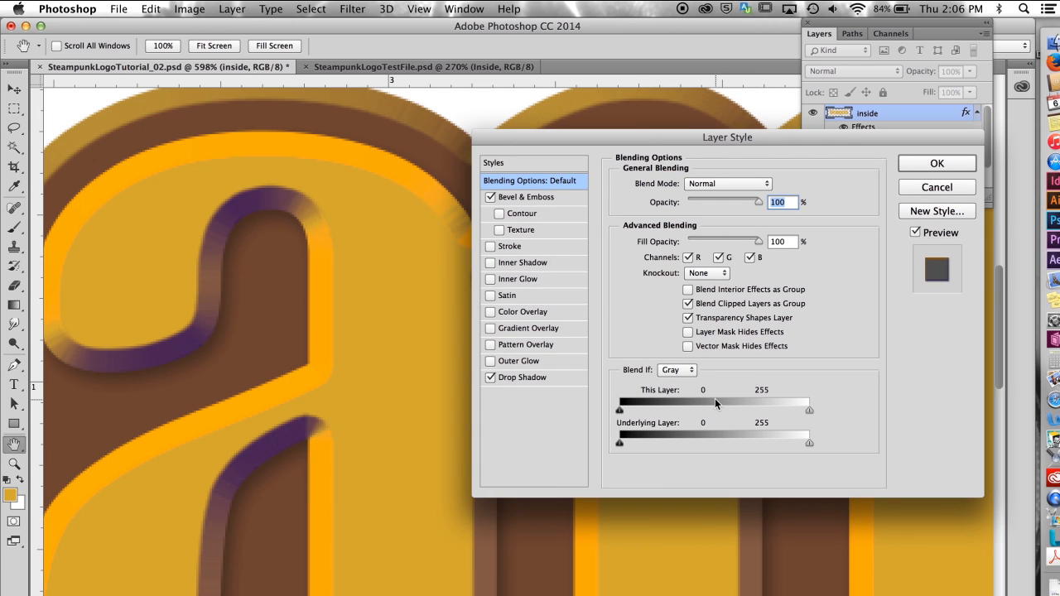
left_click(526, 378)
mouse_move(720, 201)
left_mouse_down()
mouse_move(694, 205)
mouse_move(732, 202)
left_mouse_up()
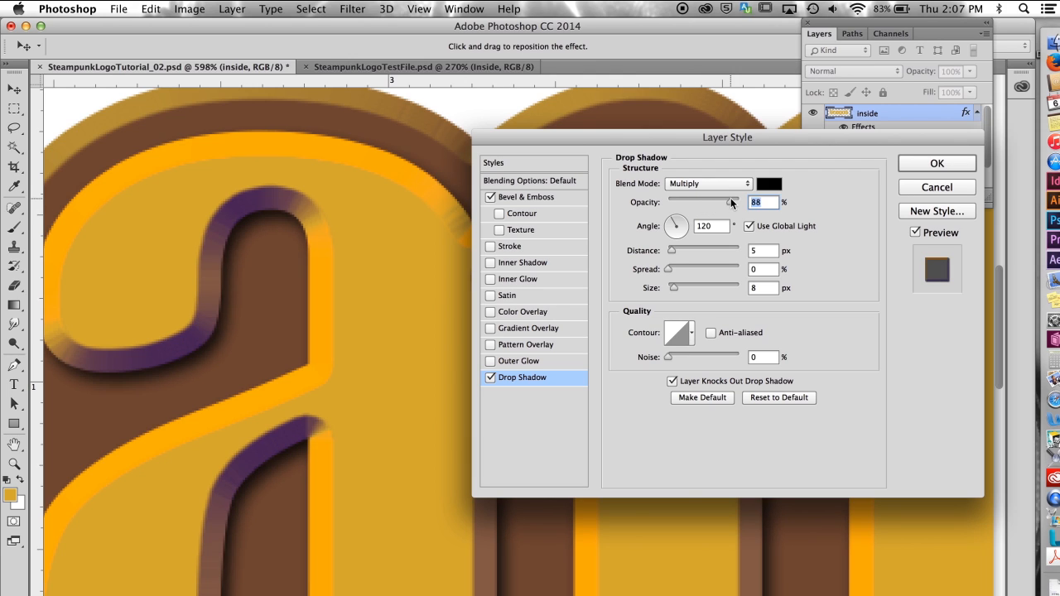
left_click(915, 233)
left_click(914, 232)
left_click(915, 233)
left_click(914, 233)
left_click(932, 164)
key("i")
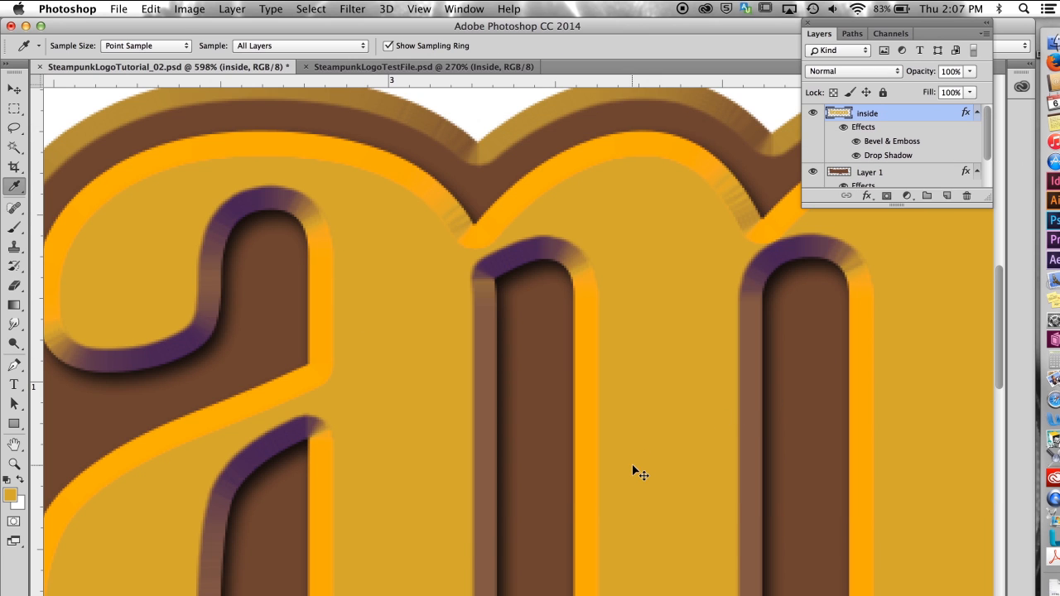
Create a new layer named "bright hilight" above the inside layer
key("super+0")
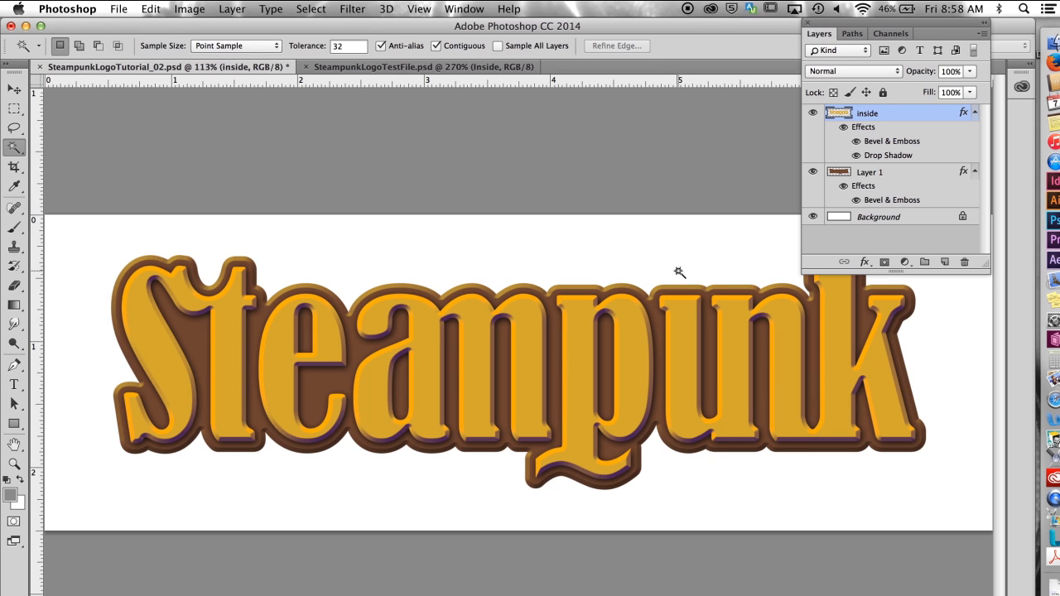
left_click(984, 34)
left_click(933, 40)
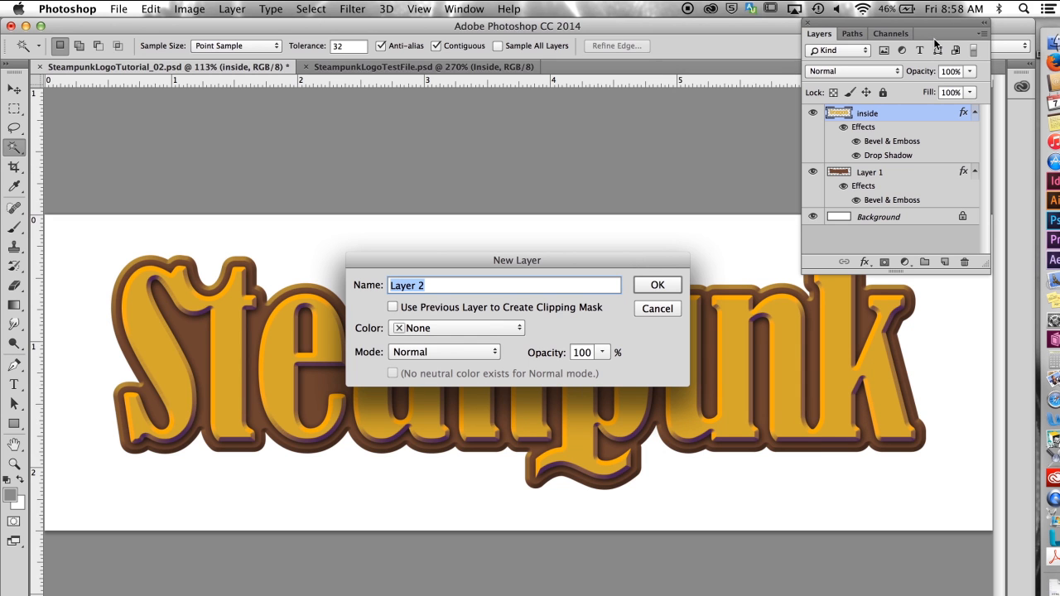
type("bright hilight")
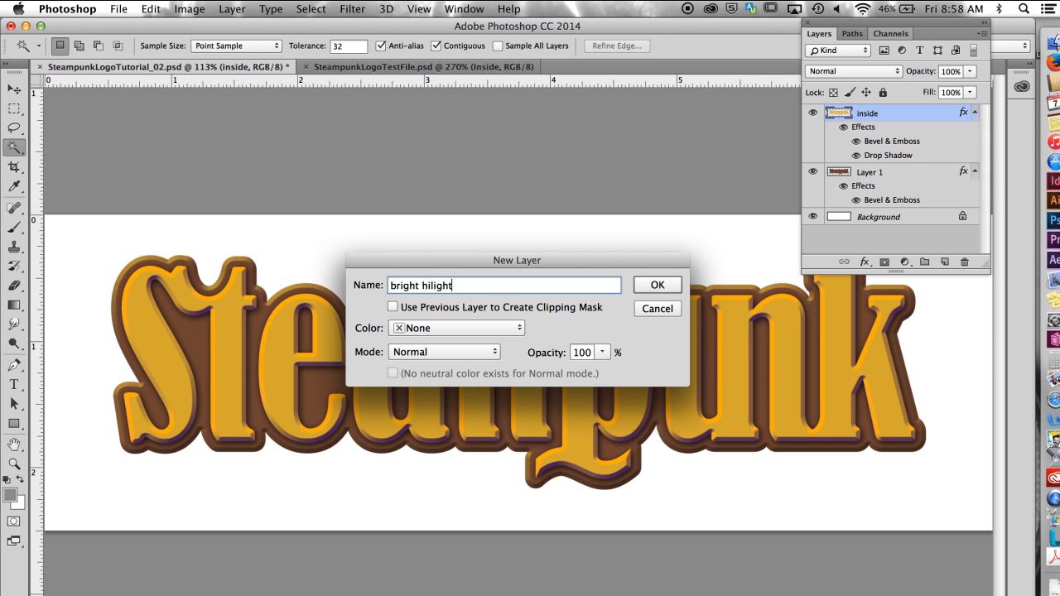
key("Return")
Load the inside_sel channel as a new selection and hide the inside layer and Layer 1
left_click(310, 10)
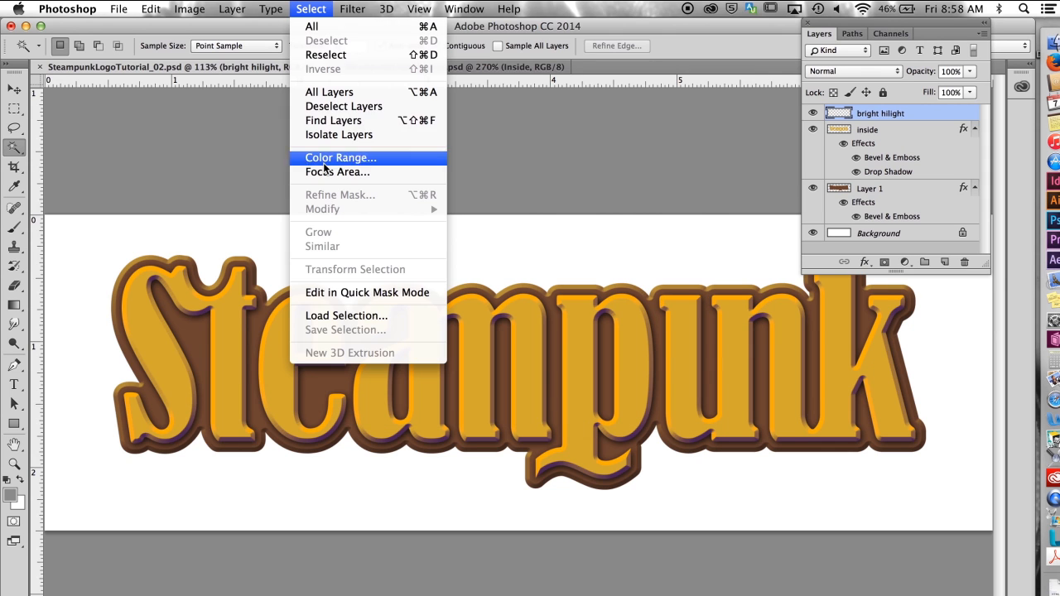
left_click(339, 316)
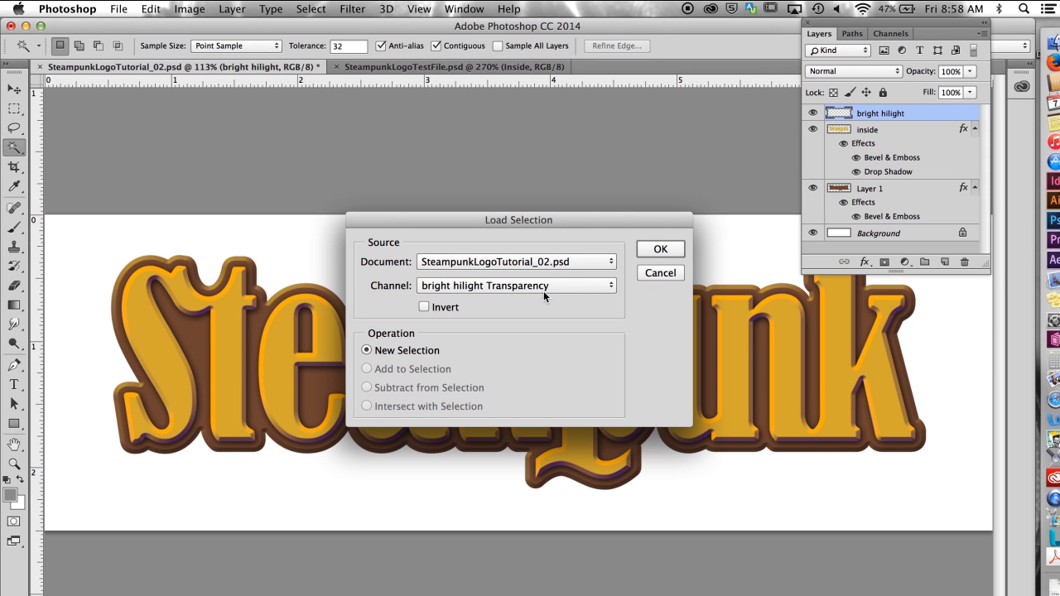
left_click(543, 287)
left_click(513, 322)
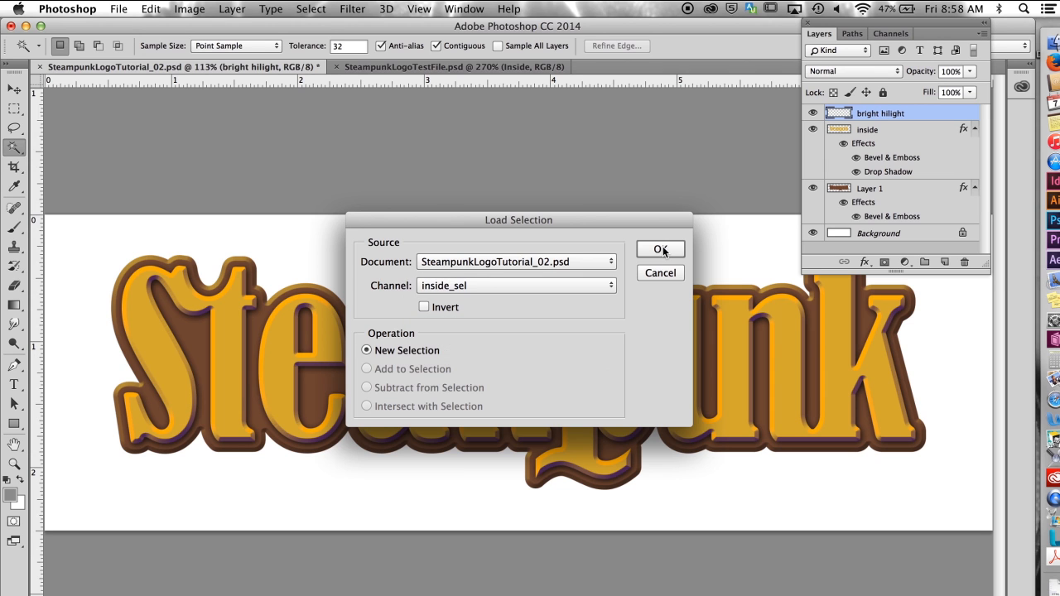
left_click(660, 249)
left_click(812, 129)
left_click(812, 188)
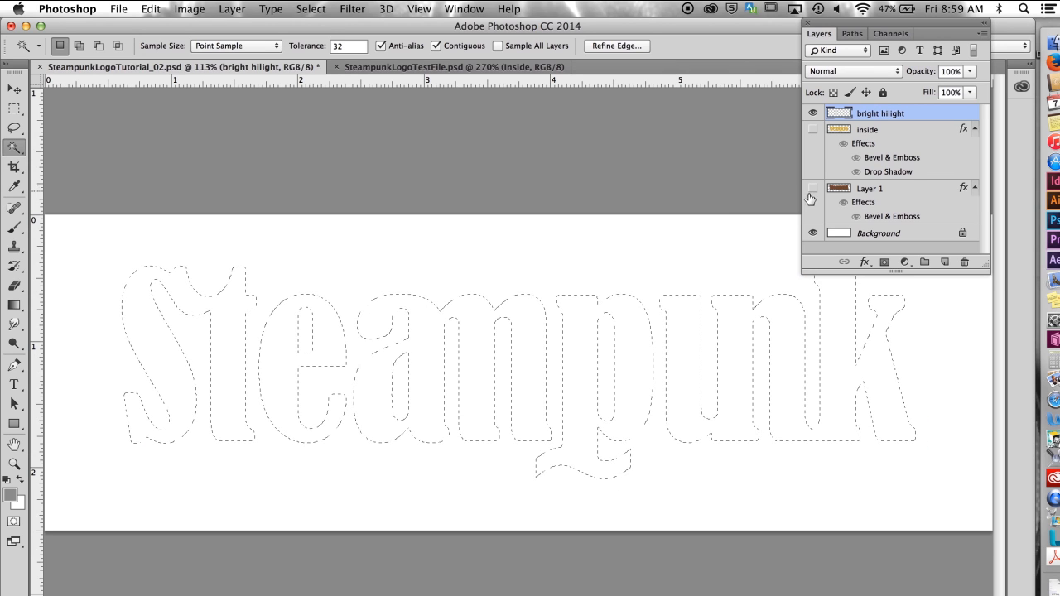
Fill the letter selection on the bright hilight layer with gray RGB 150, 150, 150 and deselect
left_click(10, 494)
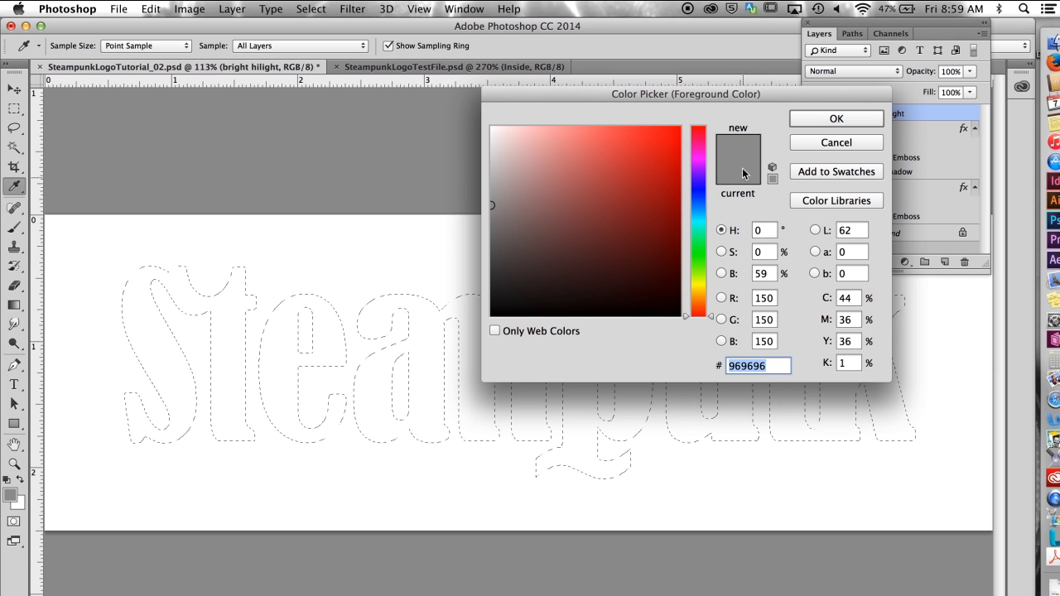
left_click(838, 119)
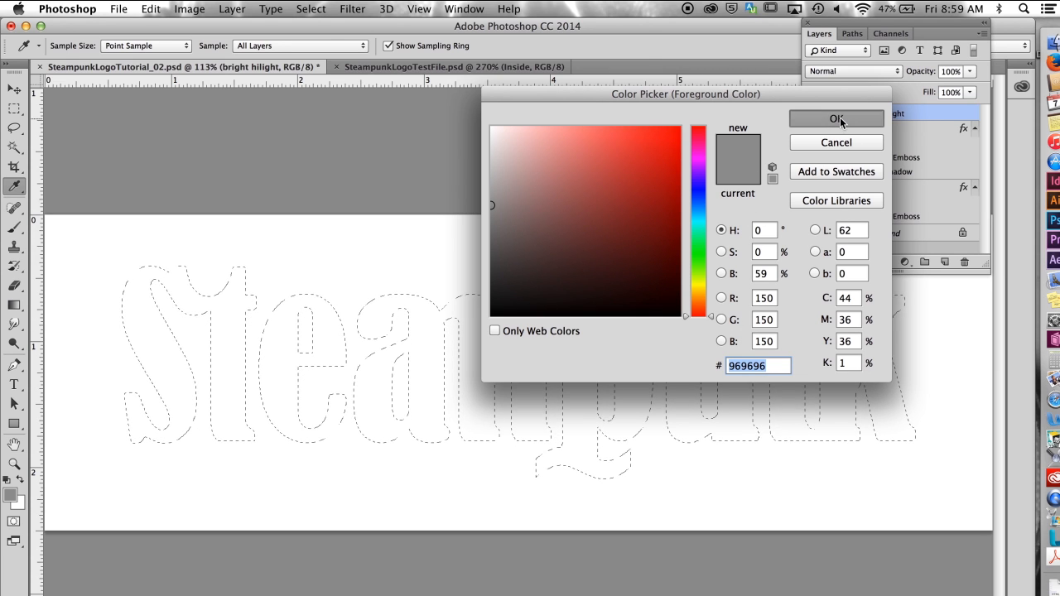
key("w")
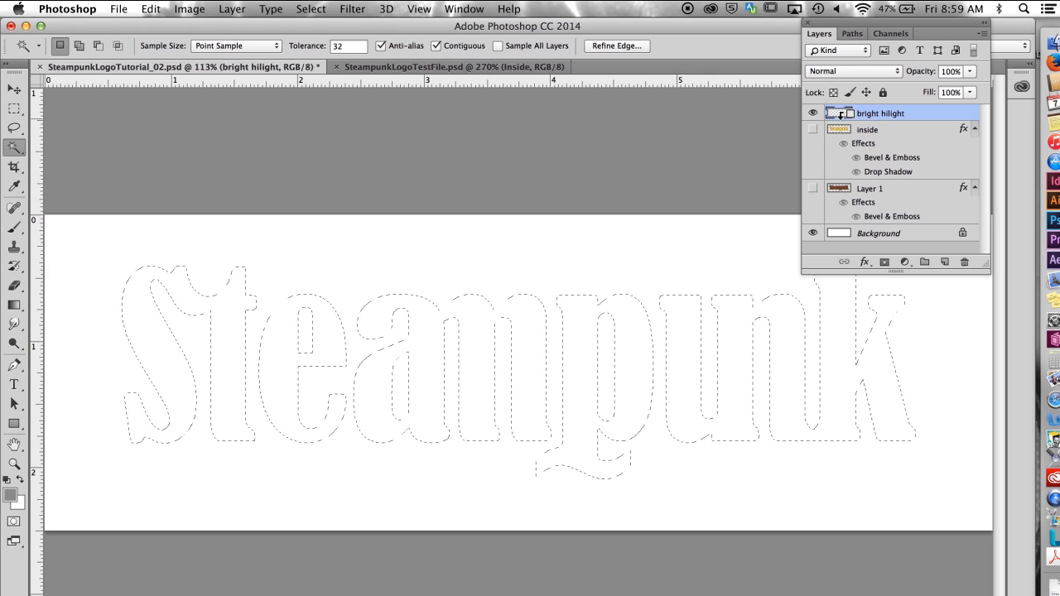
key("alt+BackSpace")
key("super+d")
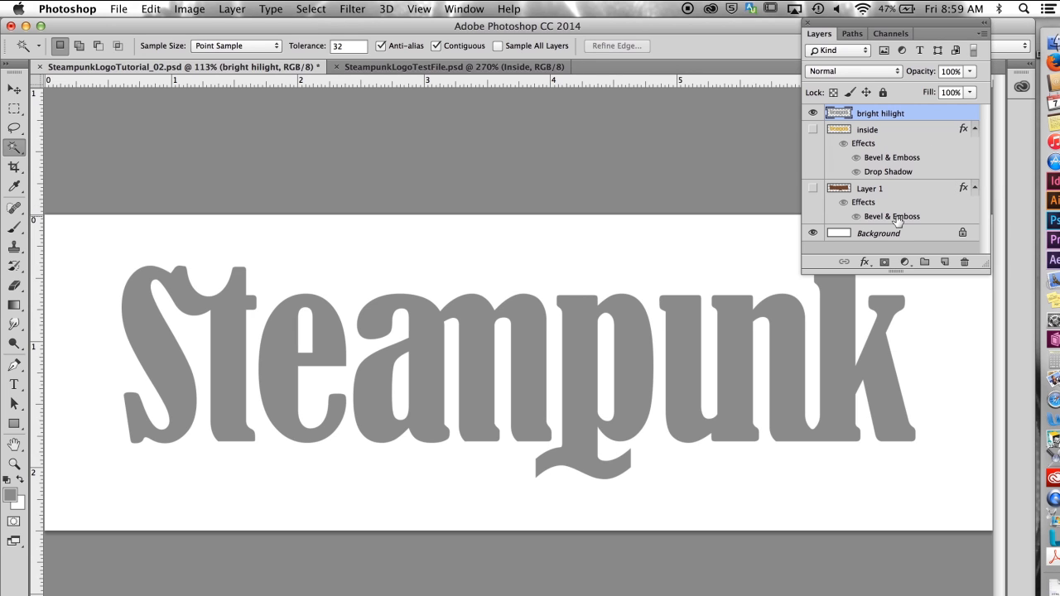
Copy Layer 1's Bevel & Emboss effect to the bright hilight layer and set the copy's highlight to RGB 251, 250, 247 at 64% opacity
left_click_drag(896, 219, 899, 120)
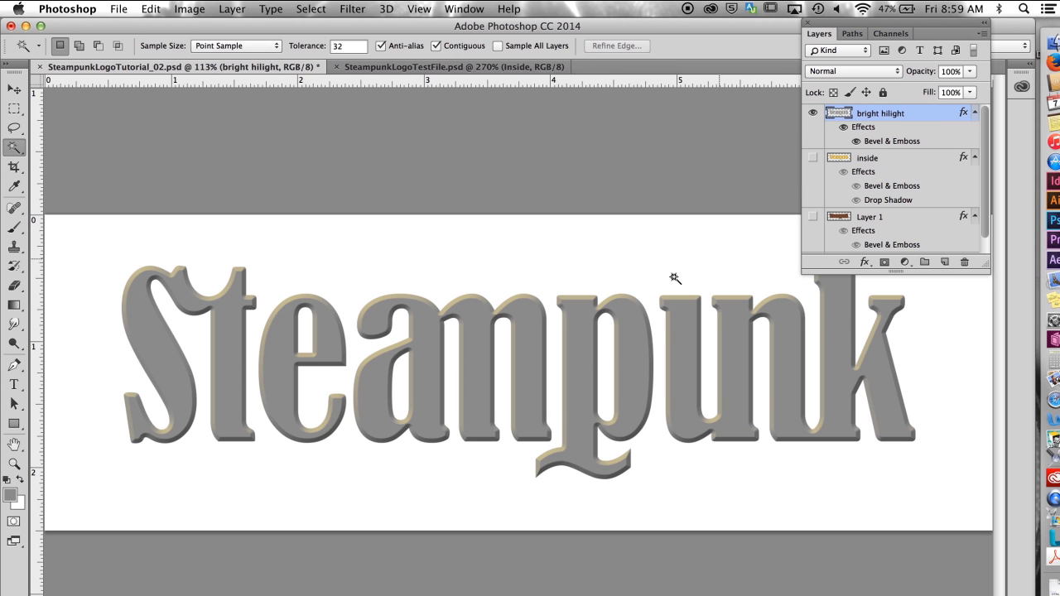
double_click(892, 142)
left_click(781, 395)
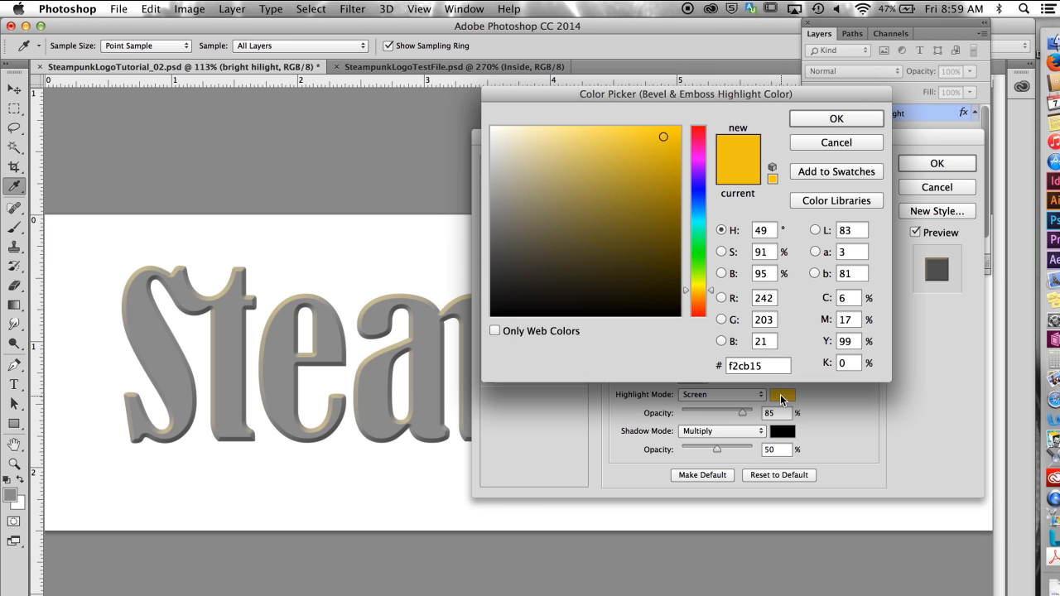
left_click(494, 129)
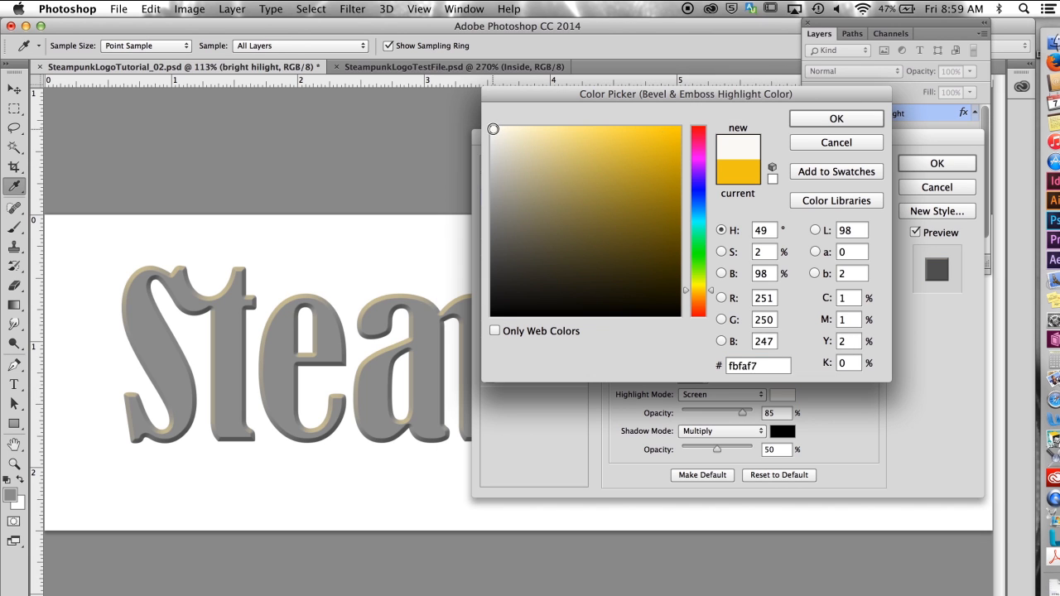
left_click(836, 118)
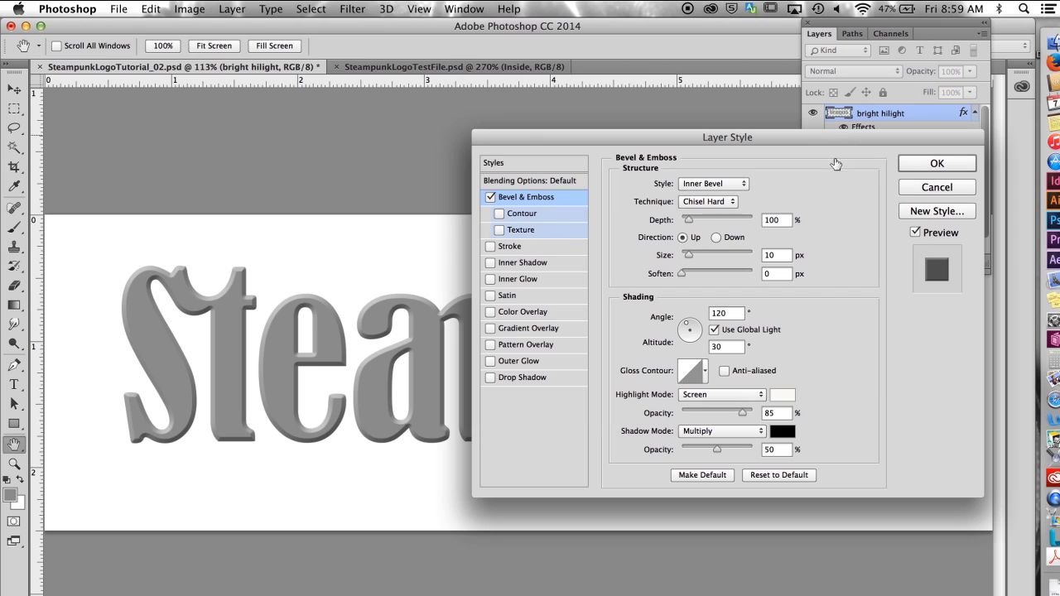
left_click_drag(743, 413, 728, 417)
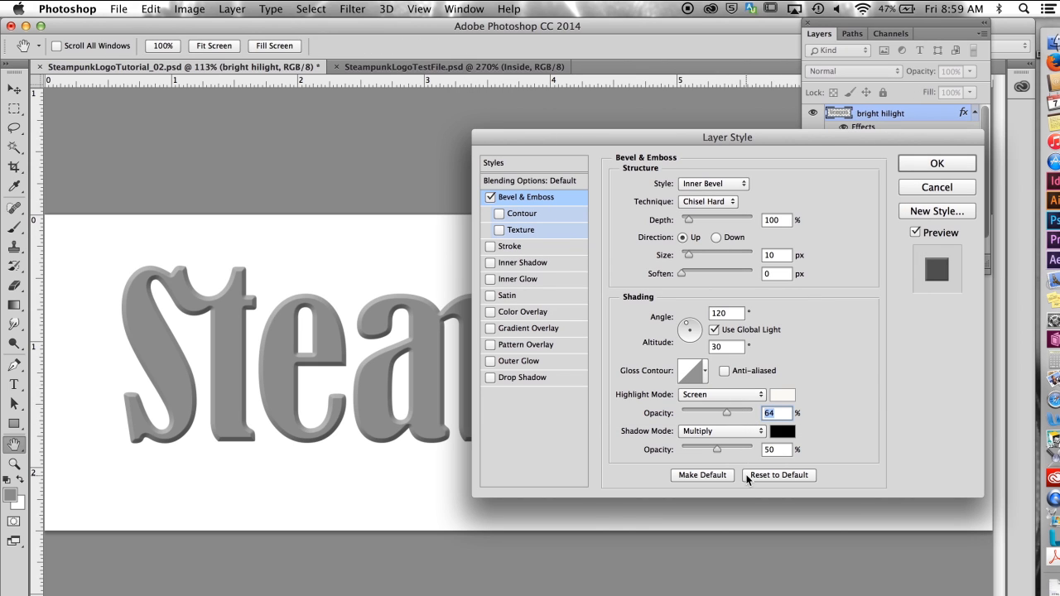
left_click(944, 162)
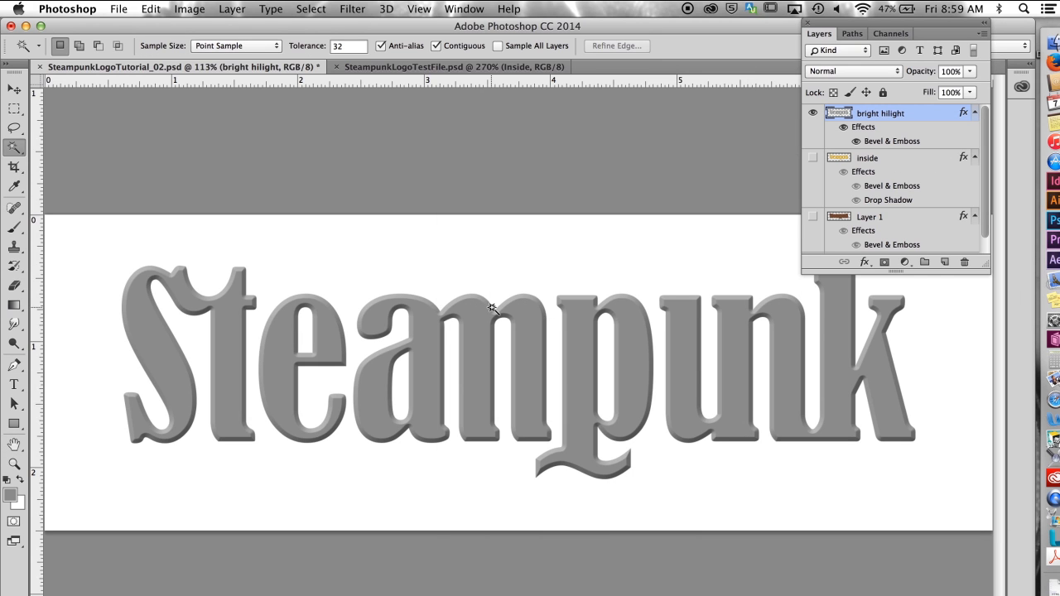
Select the entire canvas and save the selection as a new channel named "bright hilight select"
key("super+a")
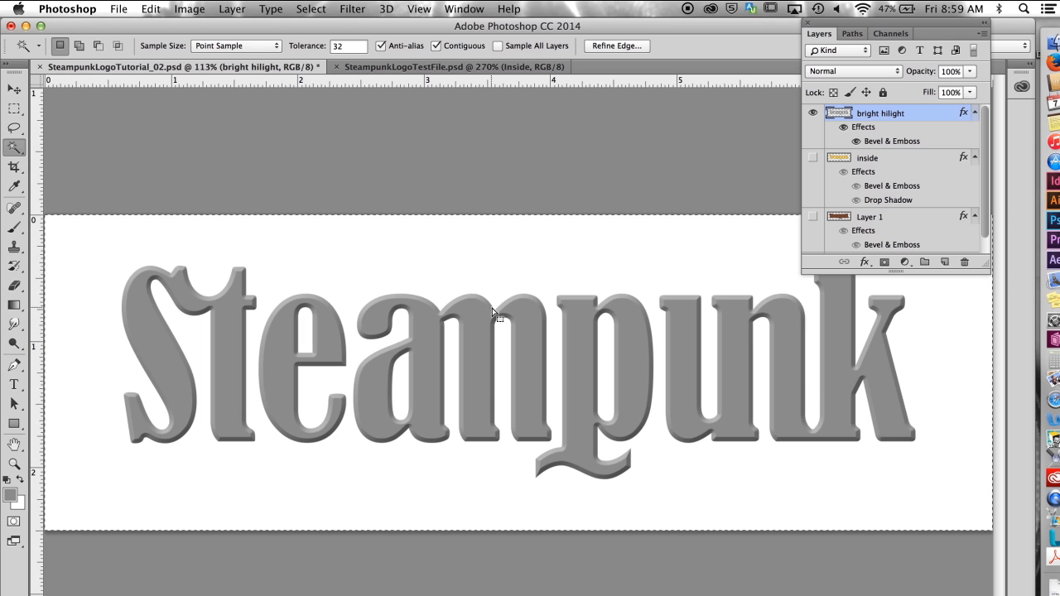
left_click(314, 11)
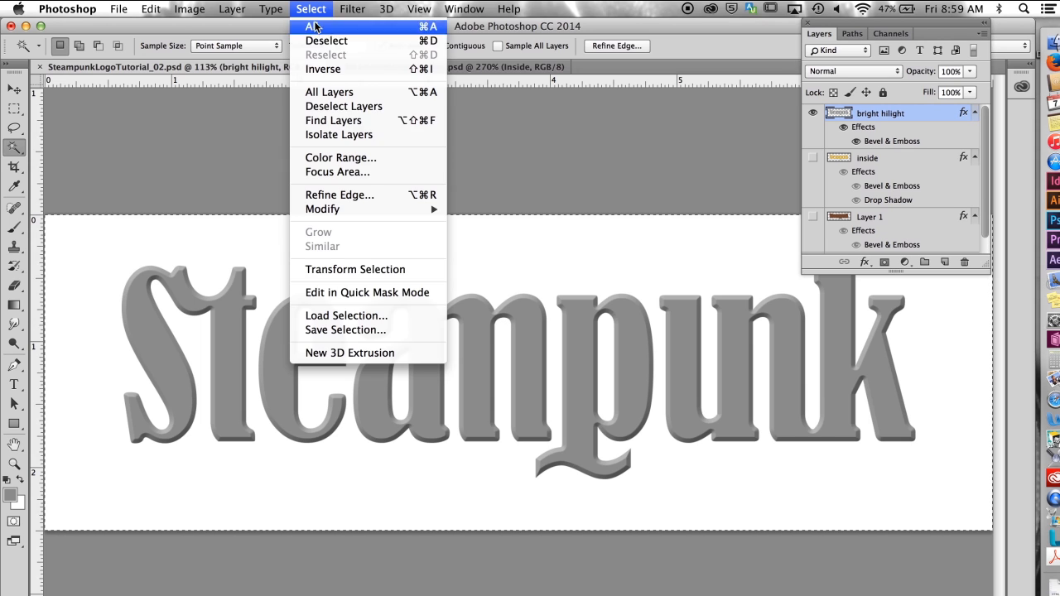
left_click(348, 331)
type("bright hilight select")
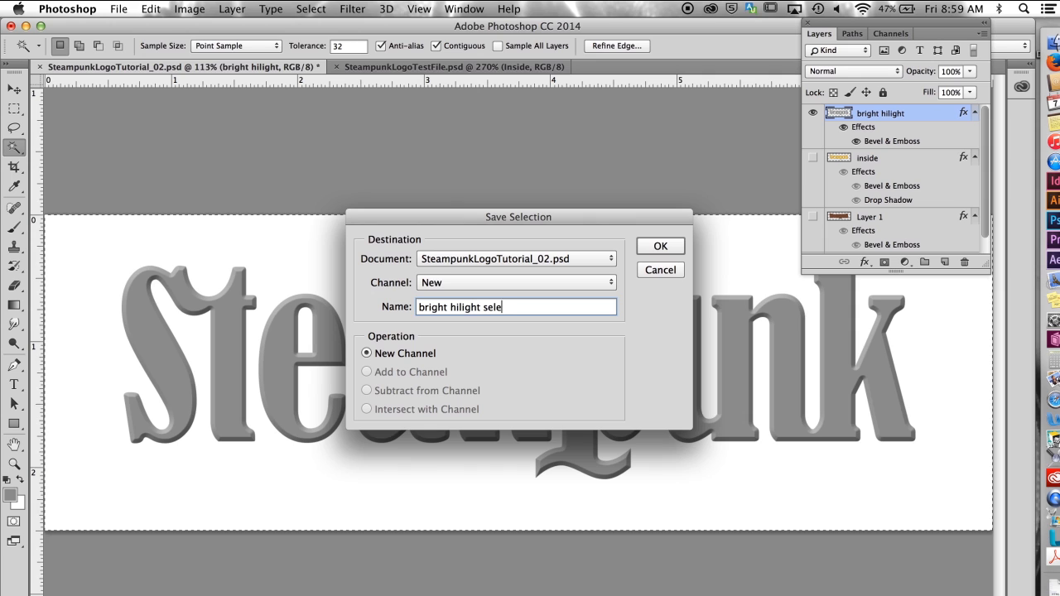
left_click(659, 248)
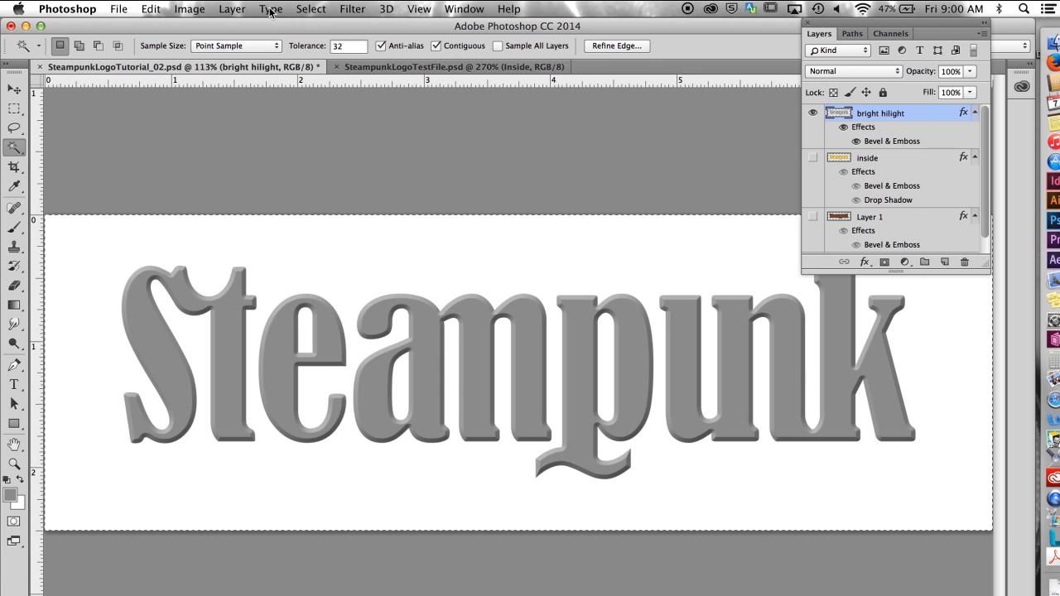
Rasterize the layer style of the bright hilight layer
left_click(232, 10)
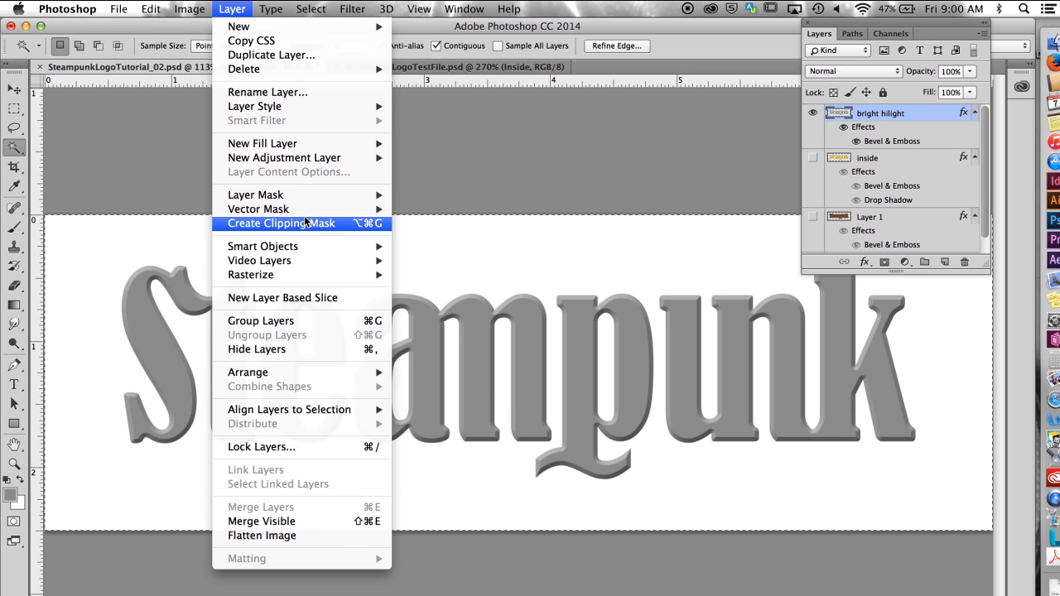
mouse_move(296, 274)
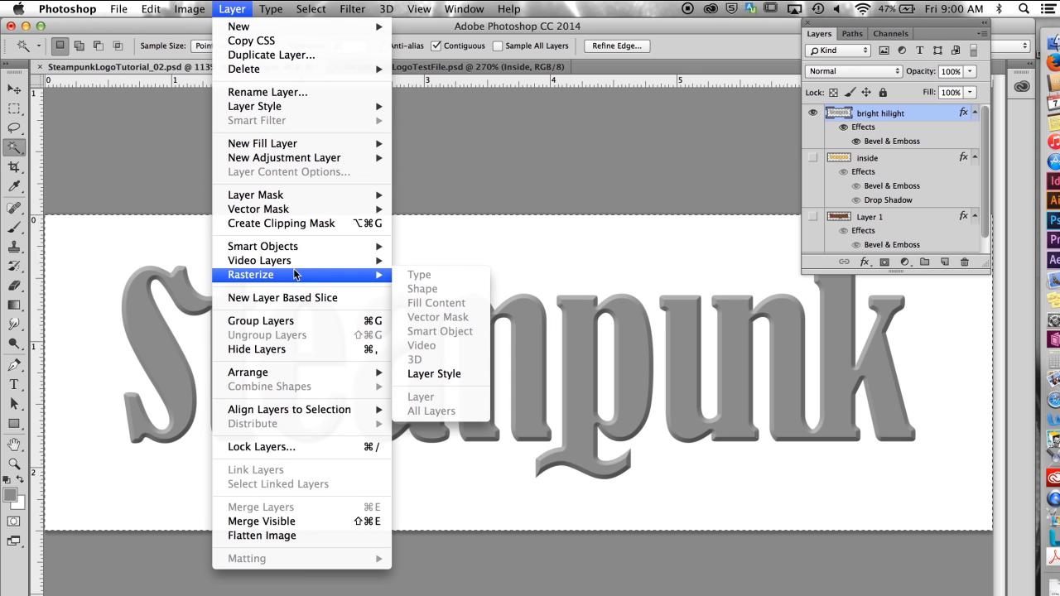
left_click(435, 373)
Make the bright hilight select channel active and display it alone, with the color channels hidden
left_click(890, 34)
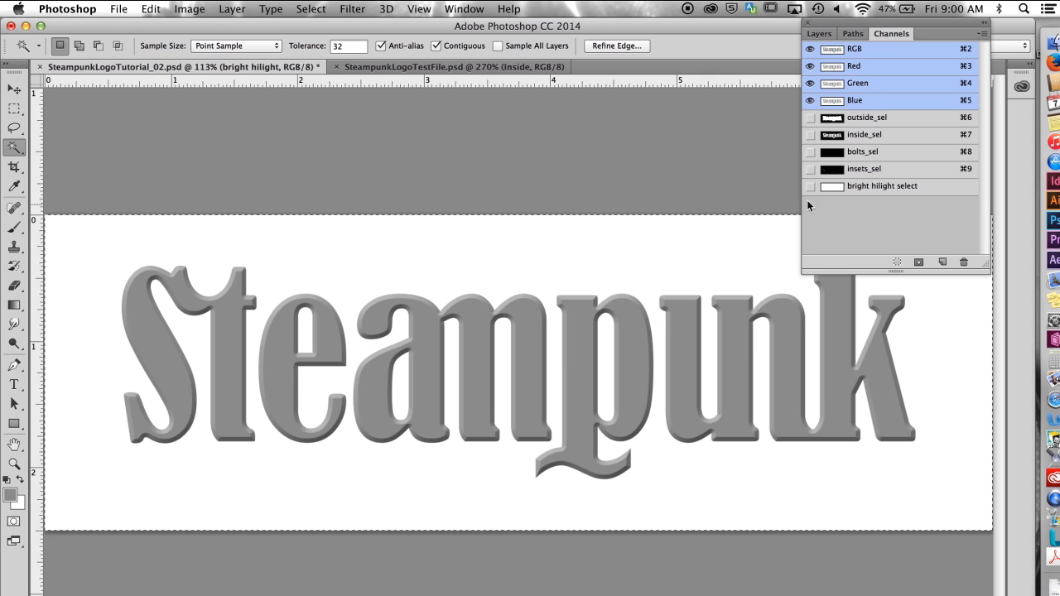
left_click(810, 101)
left_click(809, 82)
left_click(810, 66)
left_click(892, 187)
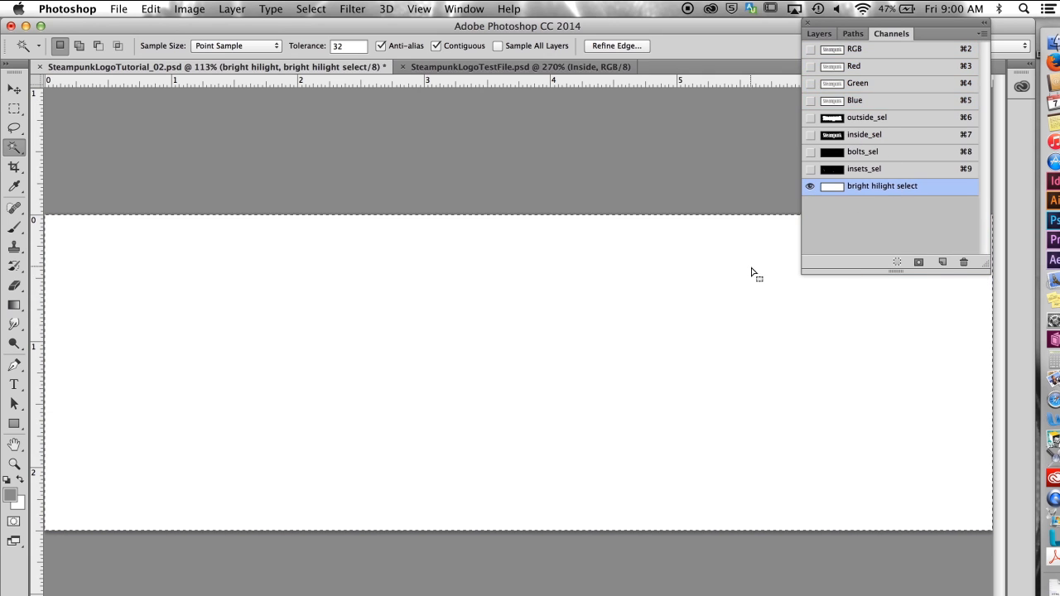
Paste the beveled lettering into the bright hilight select channel and fill all white areas around and inside the letters with the gray foreground color
key("super+v")
key("super+d")
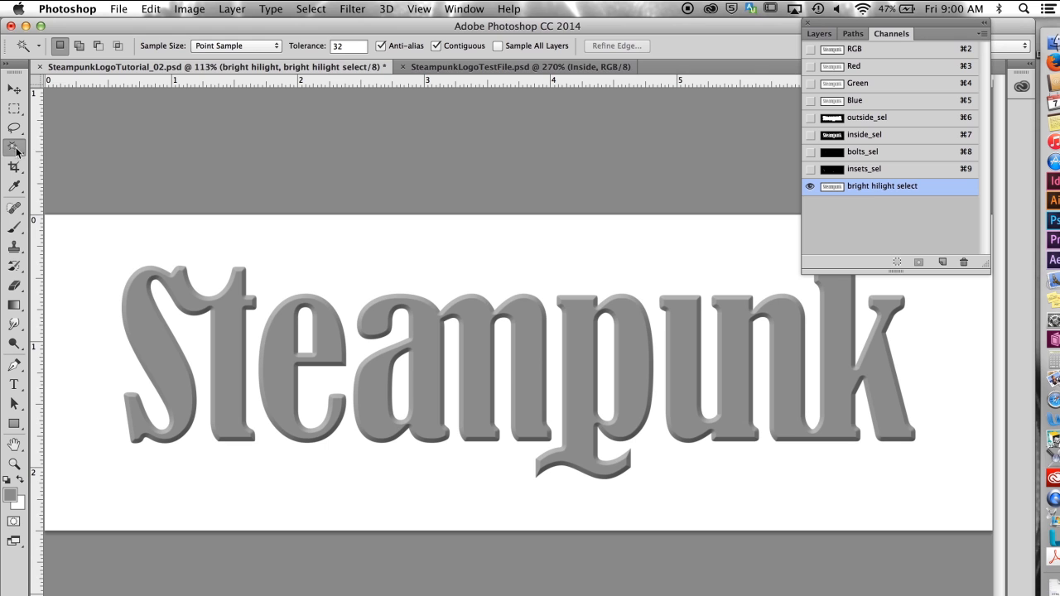
left_click(342, 241)
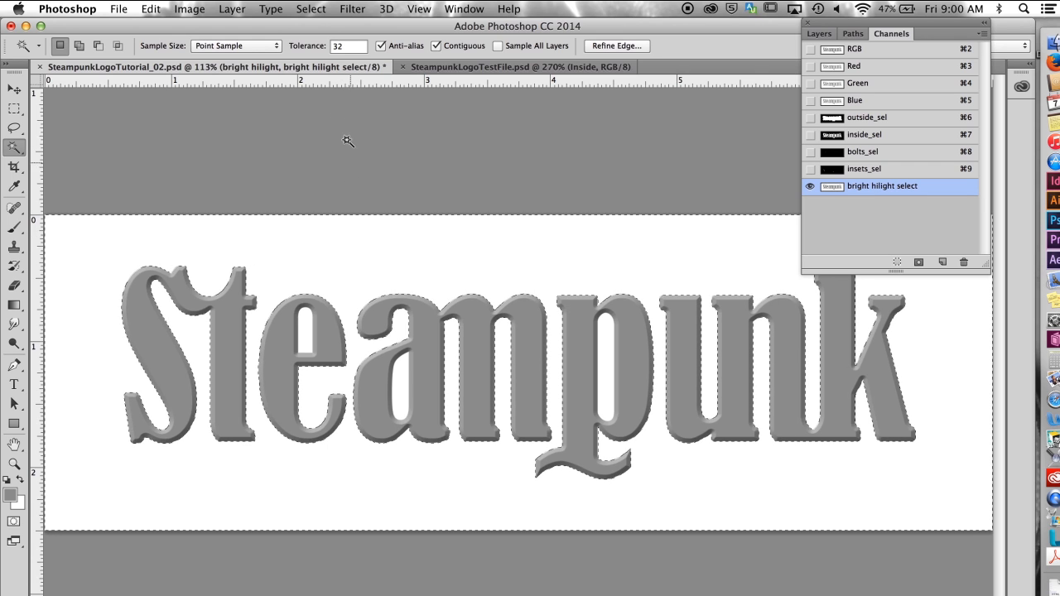
left_click(311, 10)
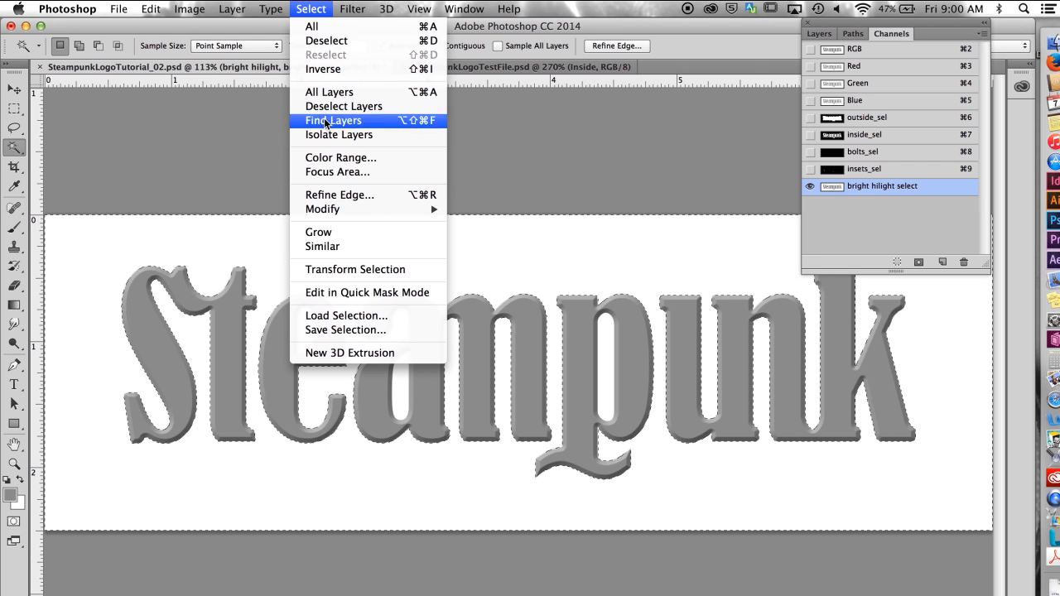
left_click(327, 251)
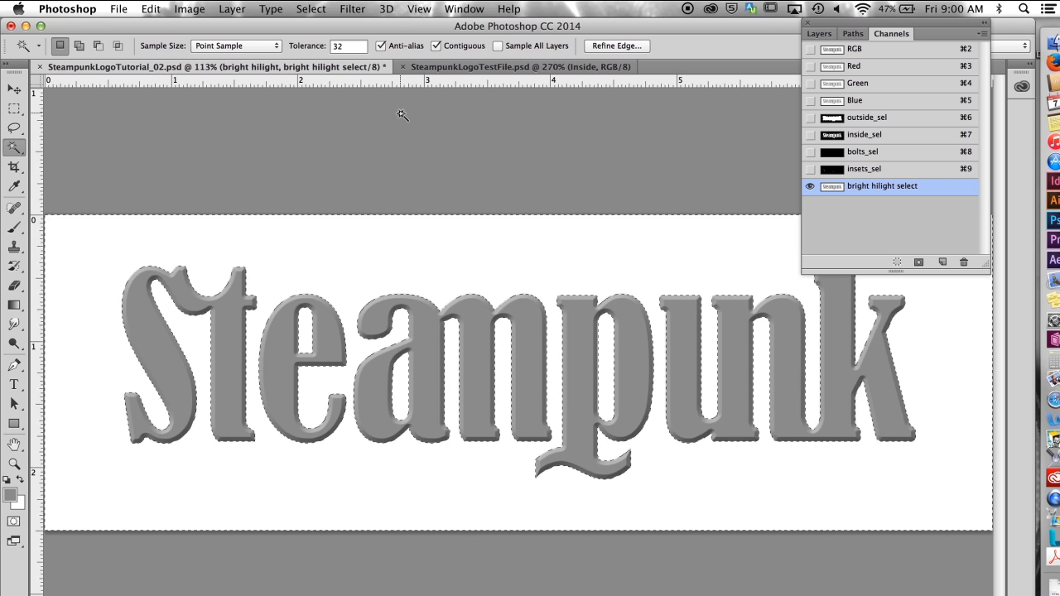
key("alt+Delete")
key("super+d")
Apply Levels to the bright hilight select channel, sampling the gray as black point and setting the input levels to 148, 1.00 and 198
key("super+l")
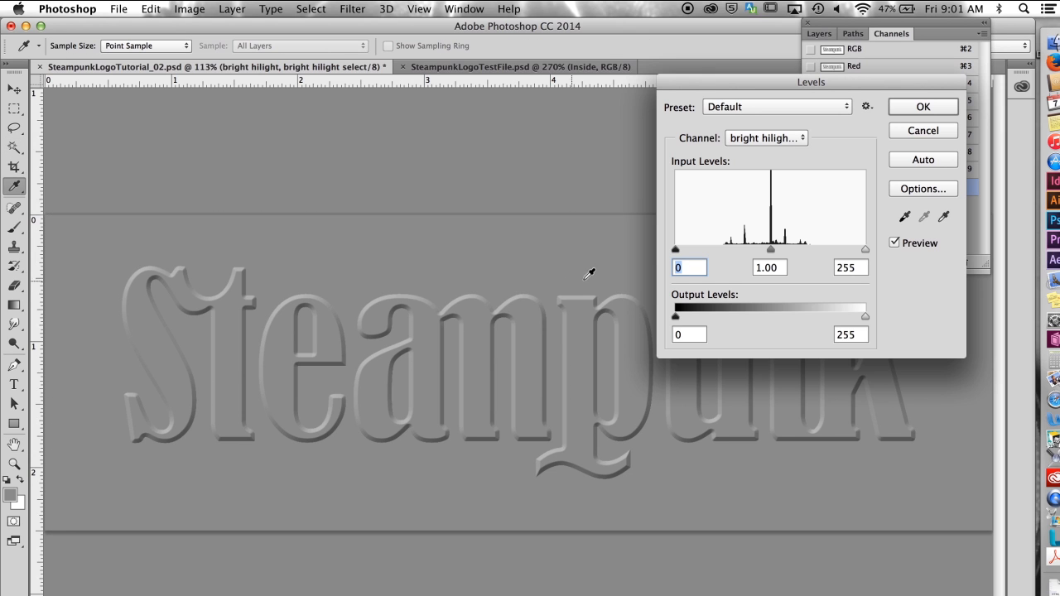
left_click(896, 217)
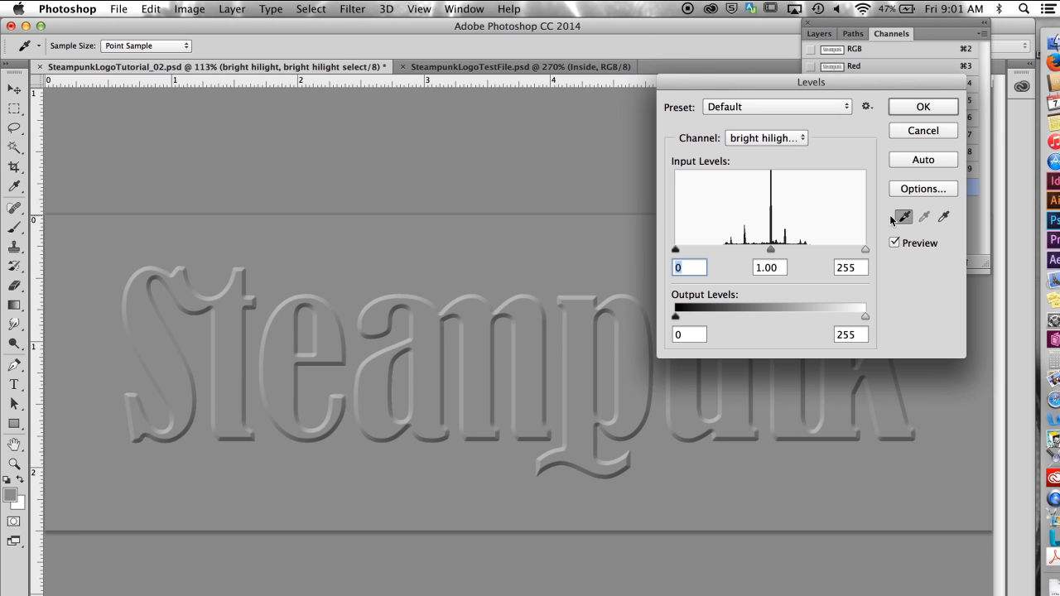
left_click(443, 235)
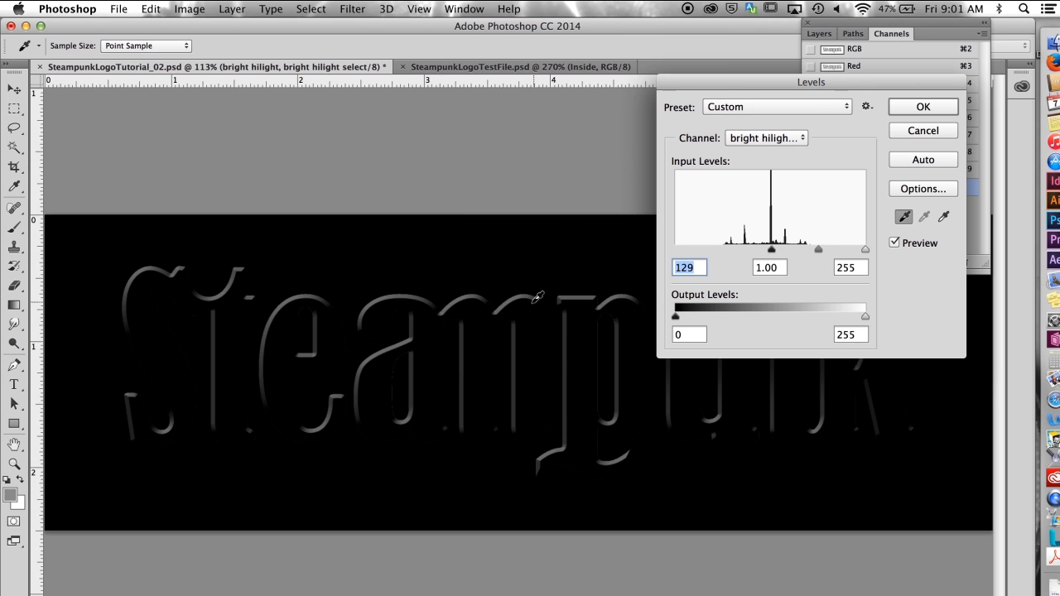
left_click_drag(866, 248, 839, 252)
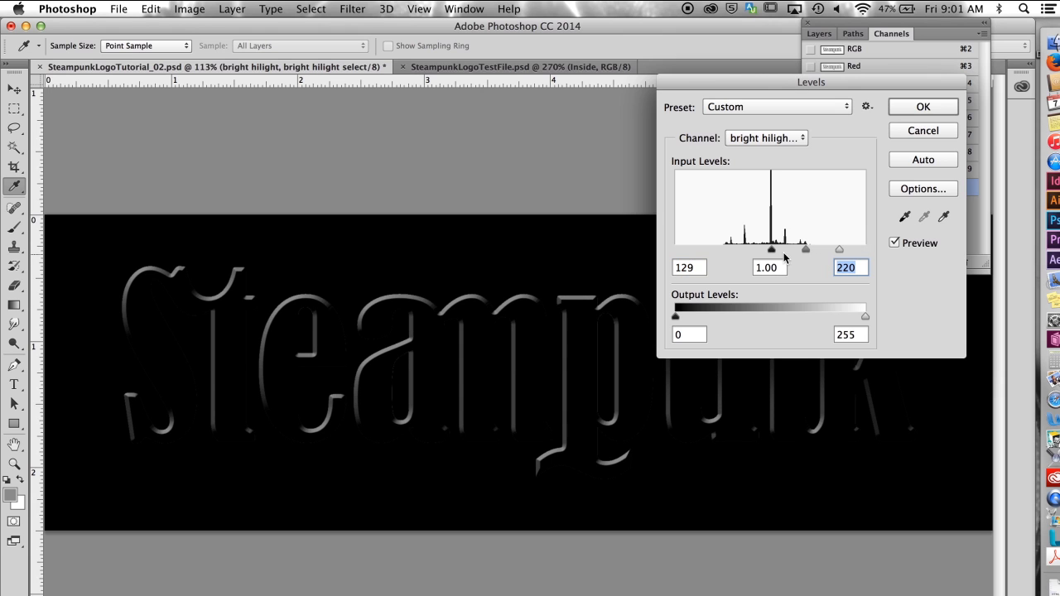
left_click_drag(772, 250, 823, 254)
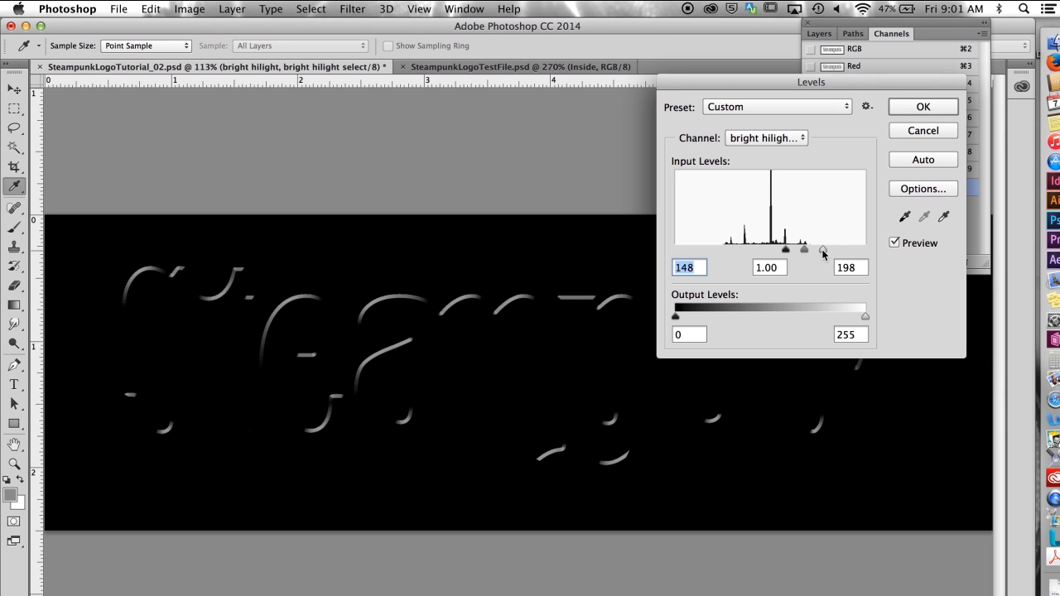
left_click(922, 106)
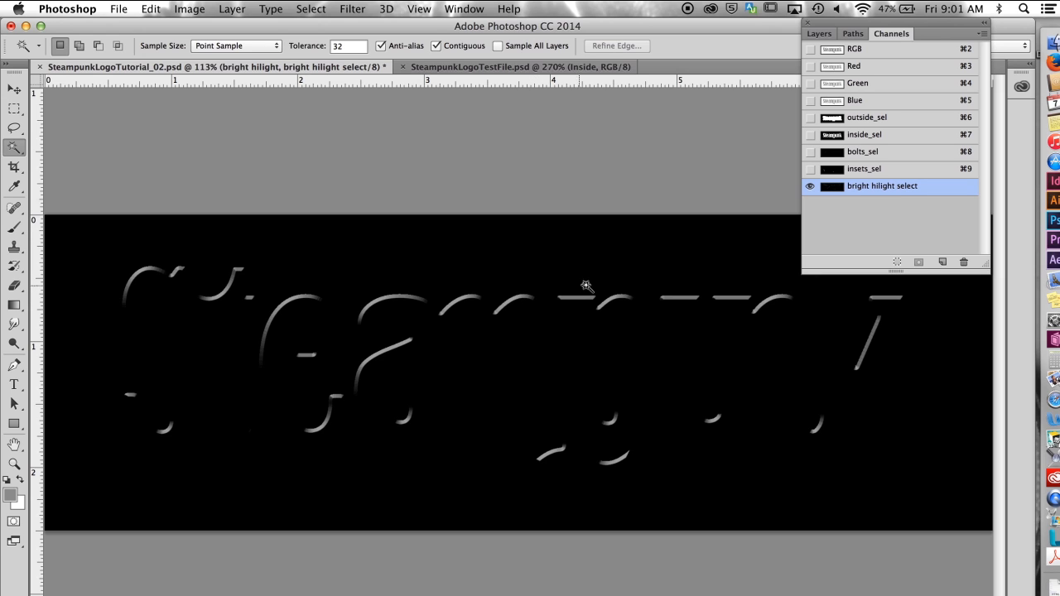
Return to the RGB composite channel and hide the bright hilight layer
left_click(905, 51)
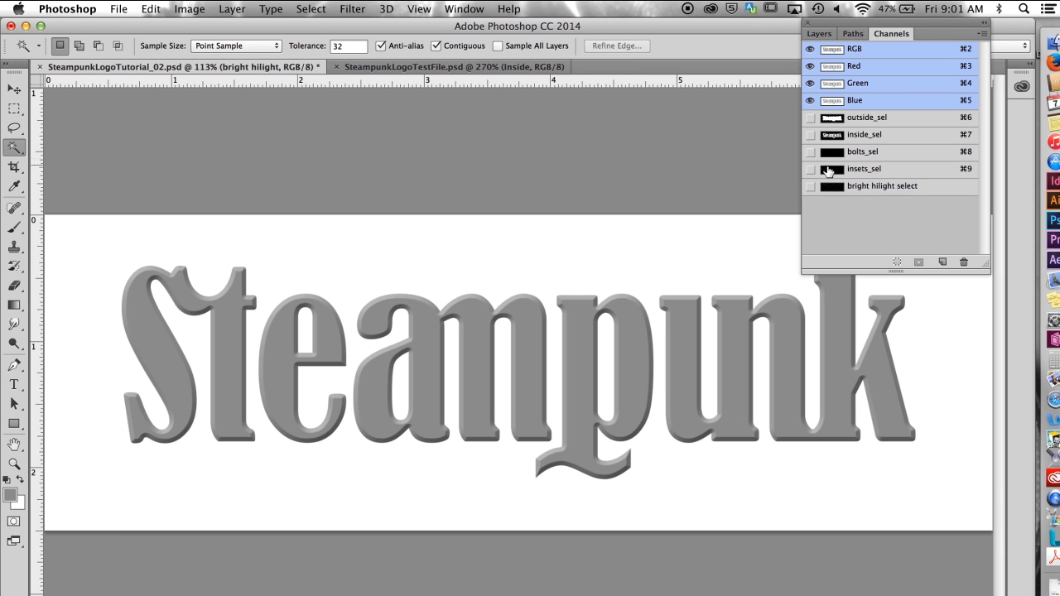
left_click(819, 34)
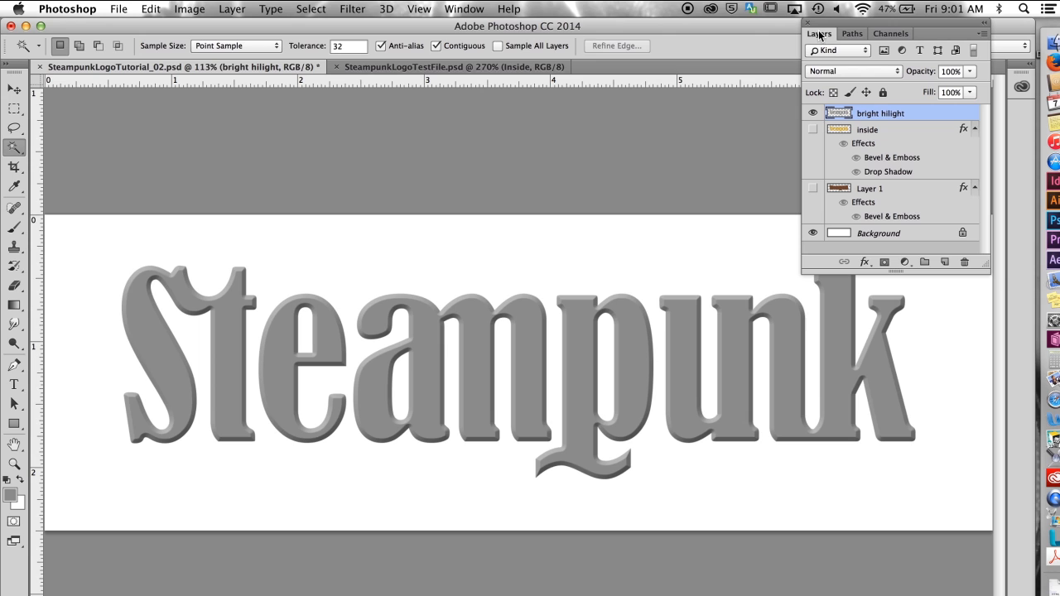
left_click(814, 114)
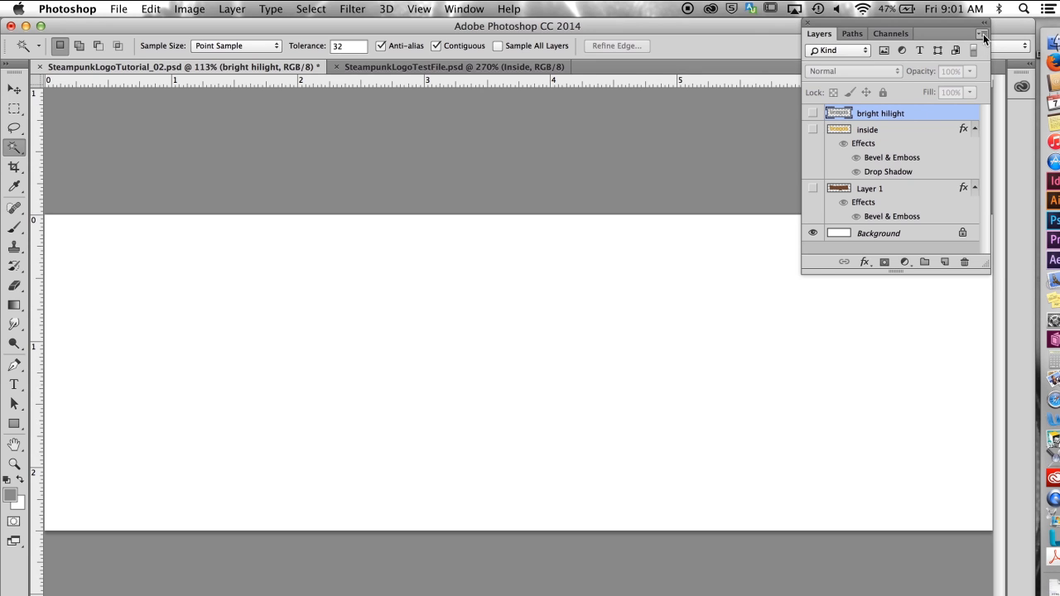
Create a new layer named "bright hilight color" above the bright hilight layer
left_click(984, 34)
left_click(848, 41)
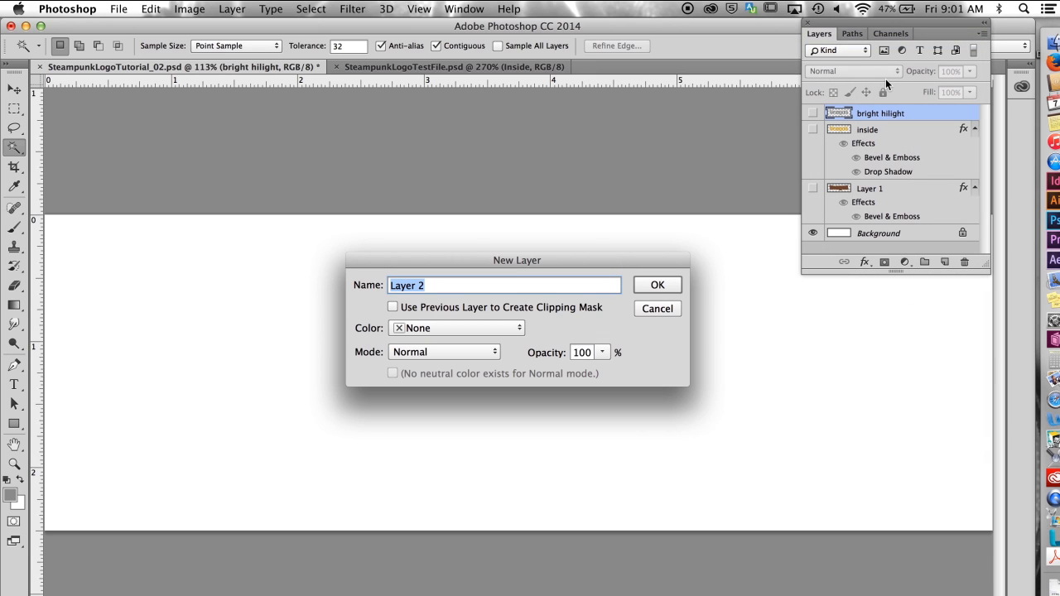
type("bright hilight color")
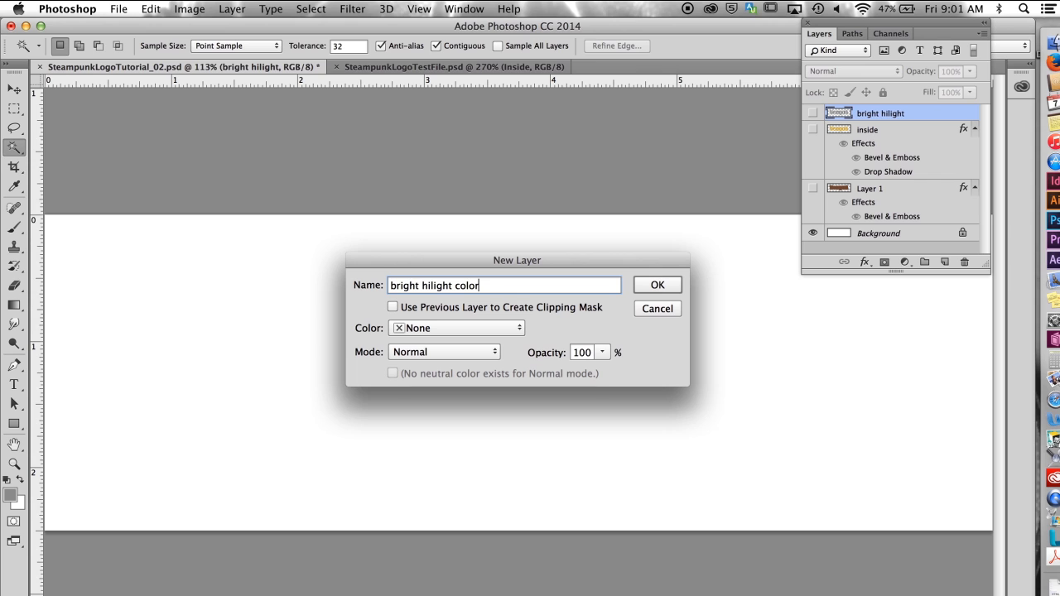
left_click(667, 285)
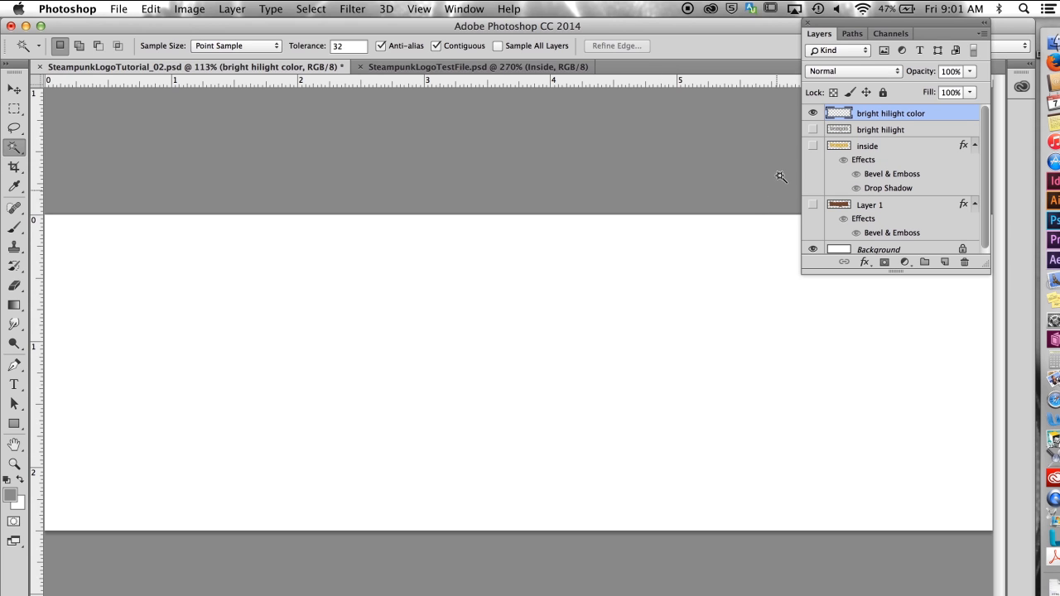
Show the inside layer and Layer 1 again
left_click(813, 146)
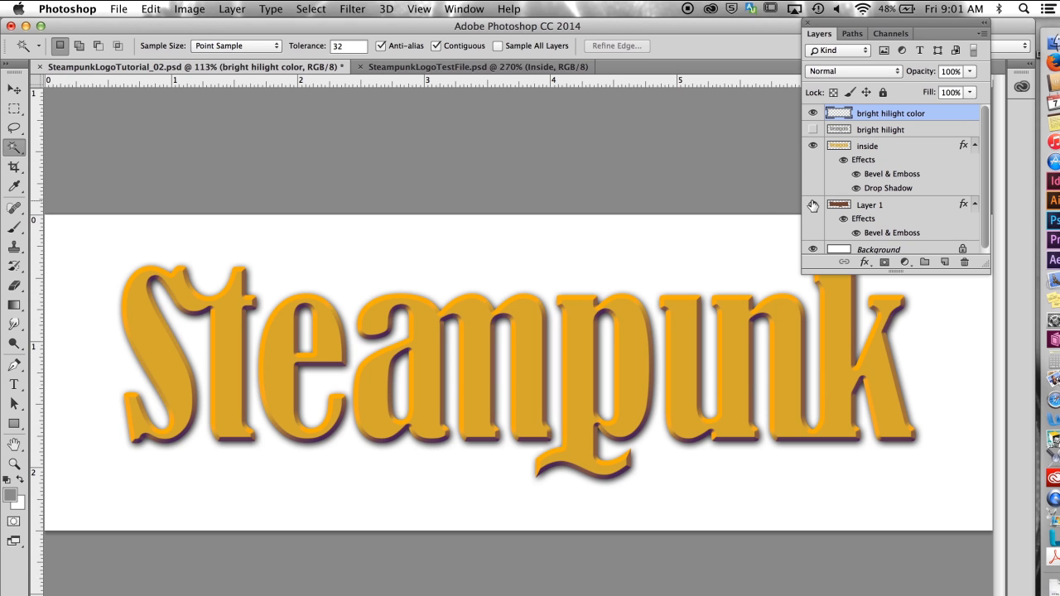
left_click(813, 204)
key("super+space")
left_click_drag(207, 264, 470, 361)
key("space")
left_click_drag(622, 424, 376, 239)
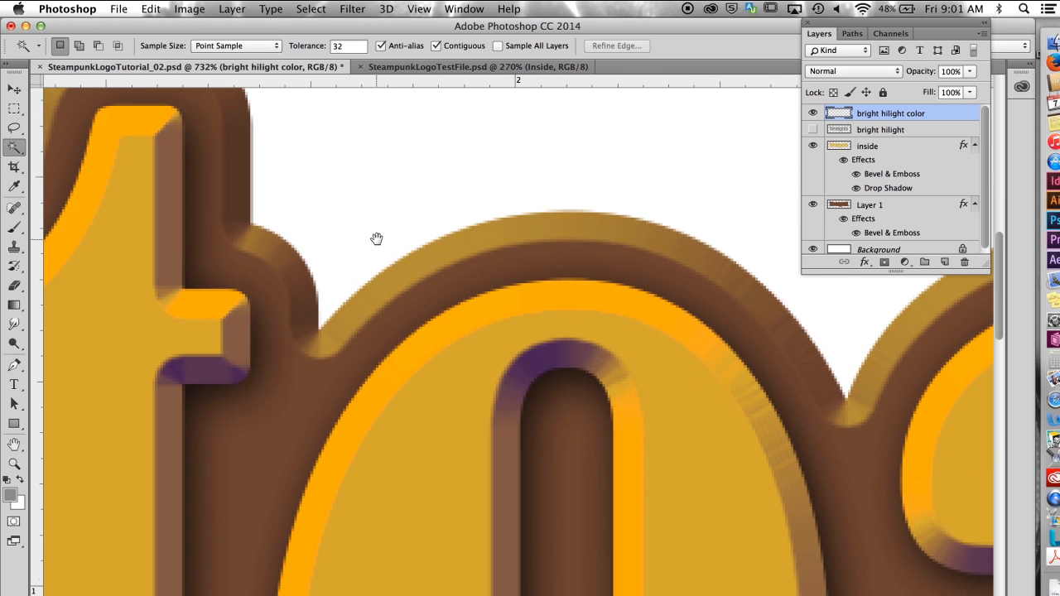
Set the foreground color to yellow, RGB 255, 255, 0
left_click(11, 495)
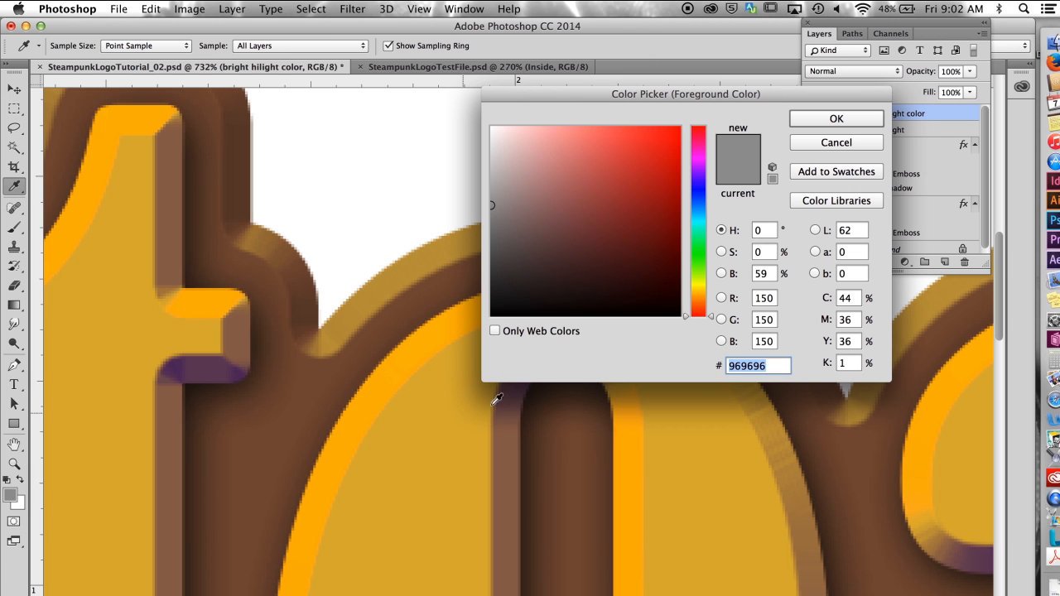
double_click(760, 298)
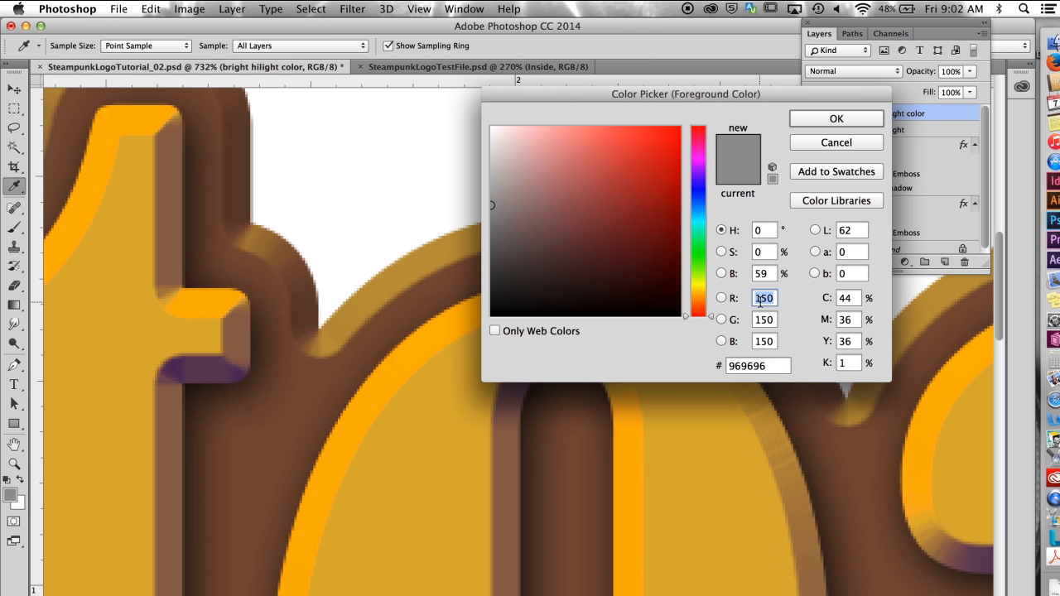
type("255")
key("Tab")
type("255")
key("Tab")
type("0")
key("Tab")
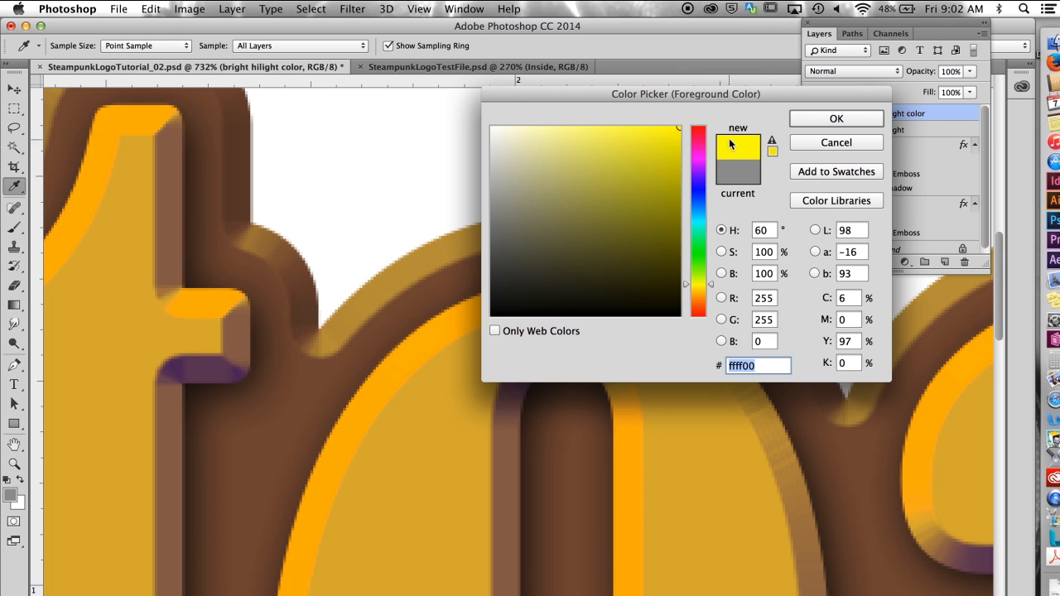
left_click(836, 118)
Load the bright hilight select channel as a selection, fill it with yellow on the bright hilight color layer, and deselect
key("w")
left_click(308, 10)
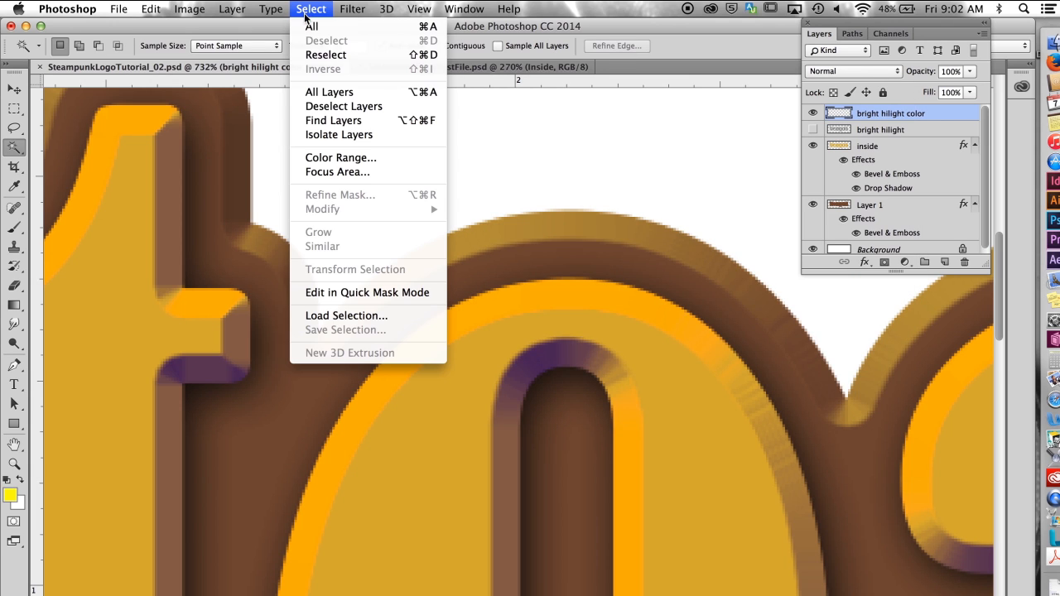
left_click(339, 315)
left_click(518, 284)
left_click(472, 358)
left_click(659, 249)
key("super+d")
left_click(480, 369, "alt")
left_click(479, 368, "alt")
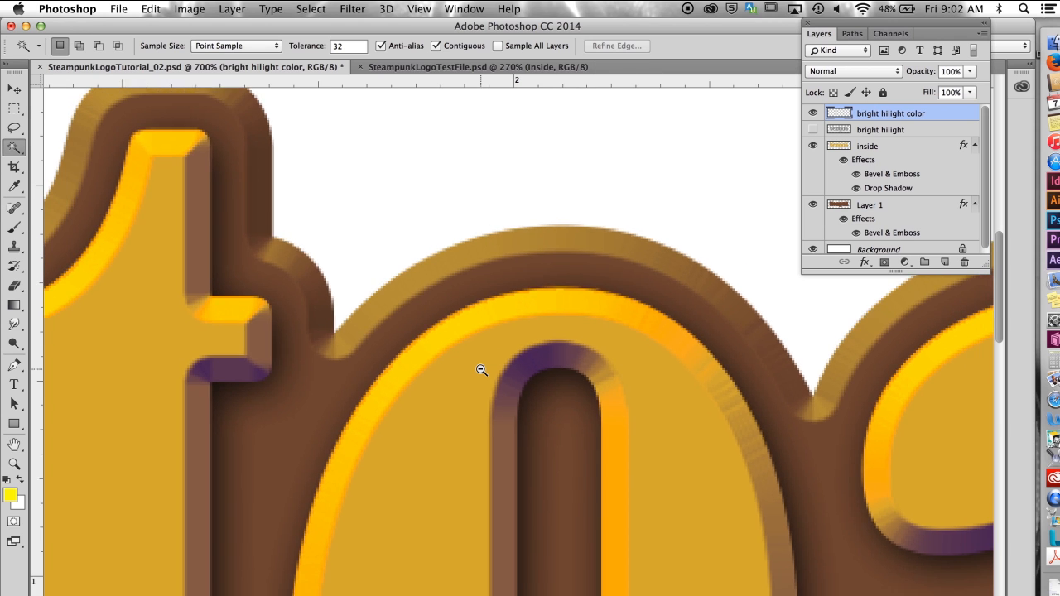
left_click(480, 369, "alt")
left_click(480, 369, "alt")
left_click(480, 369, "alt")
left_click(478, 368, "alt")
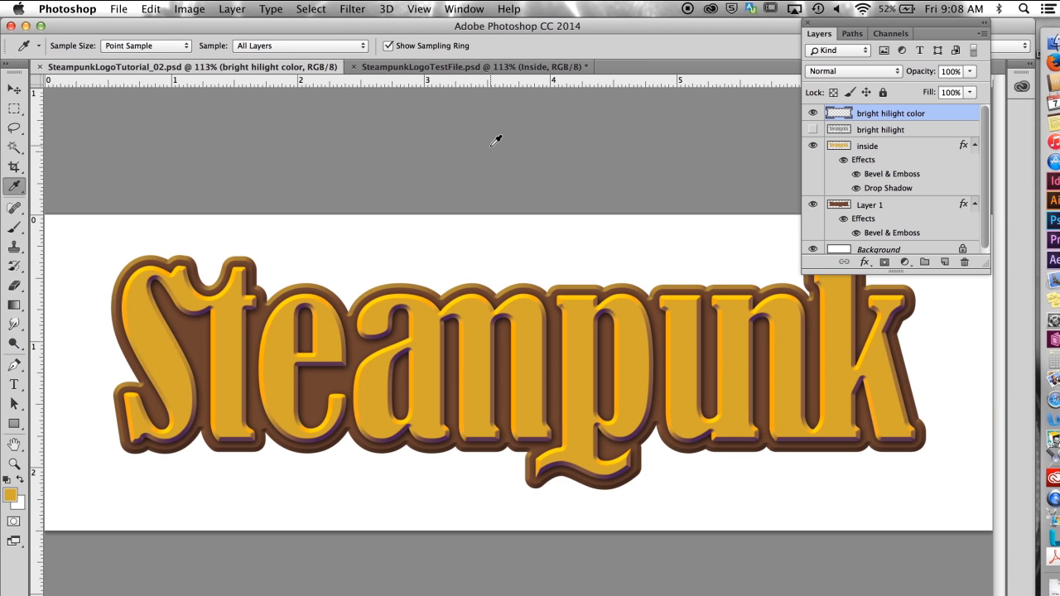
Create a new layer named "bolts insets" above the bright hilight color layer
left_click(981, 34)
left_click(850, 42)
type("bolts in")
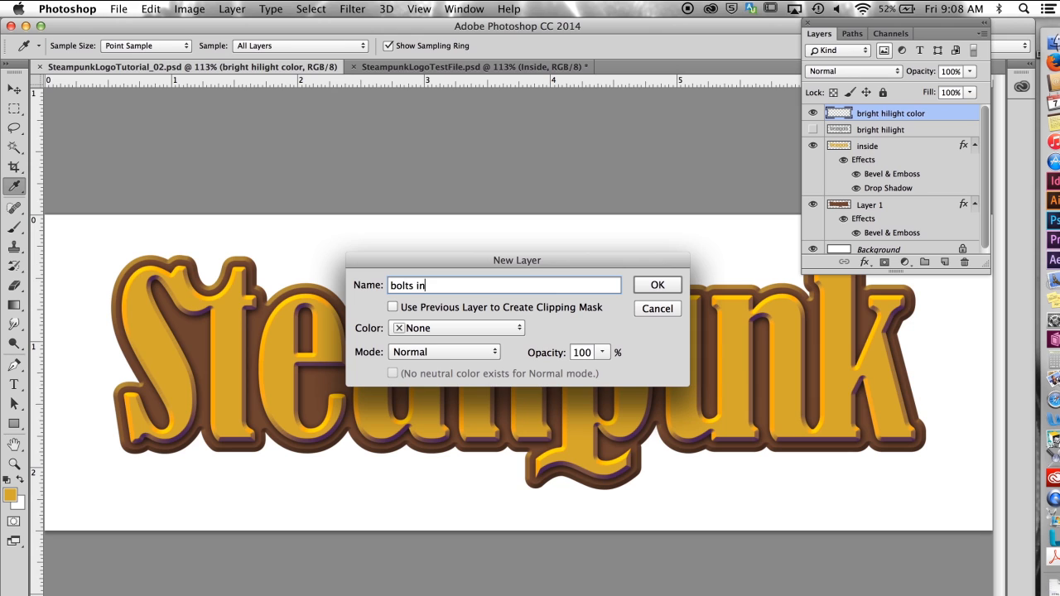
type("sets")
left_click(656, 284)
Load the bolts_sel channel as a new selection
left_click(311, 9)
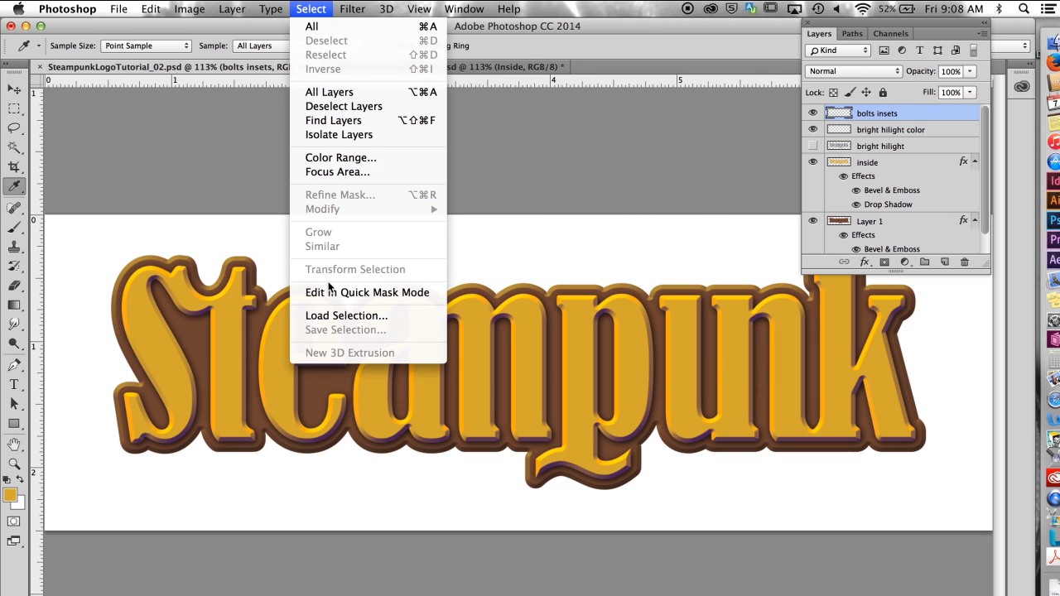
left_click(324, 319)
left_click(467, 286)
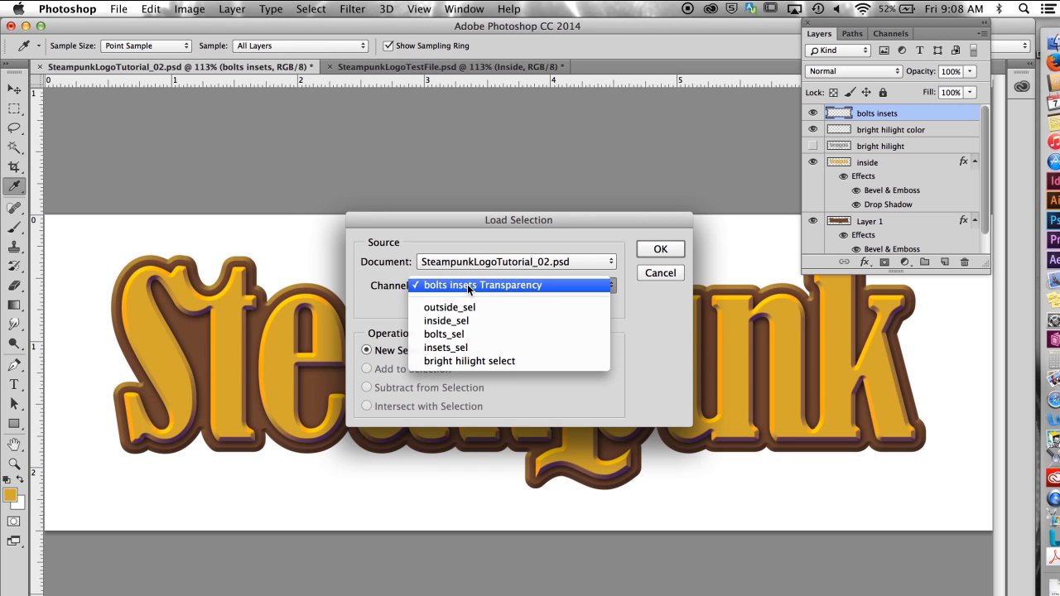
left_click(451, 333)
left_click(660, 250)
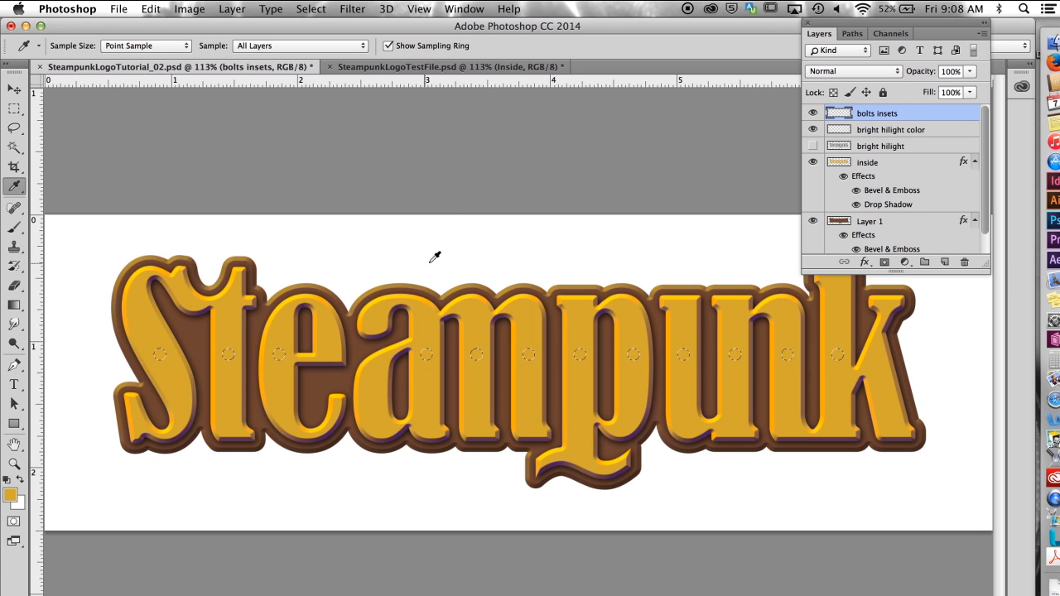
Load the insets_sel channel and add it to the current bolts selection
left_click(316, 10)
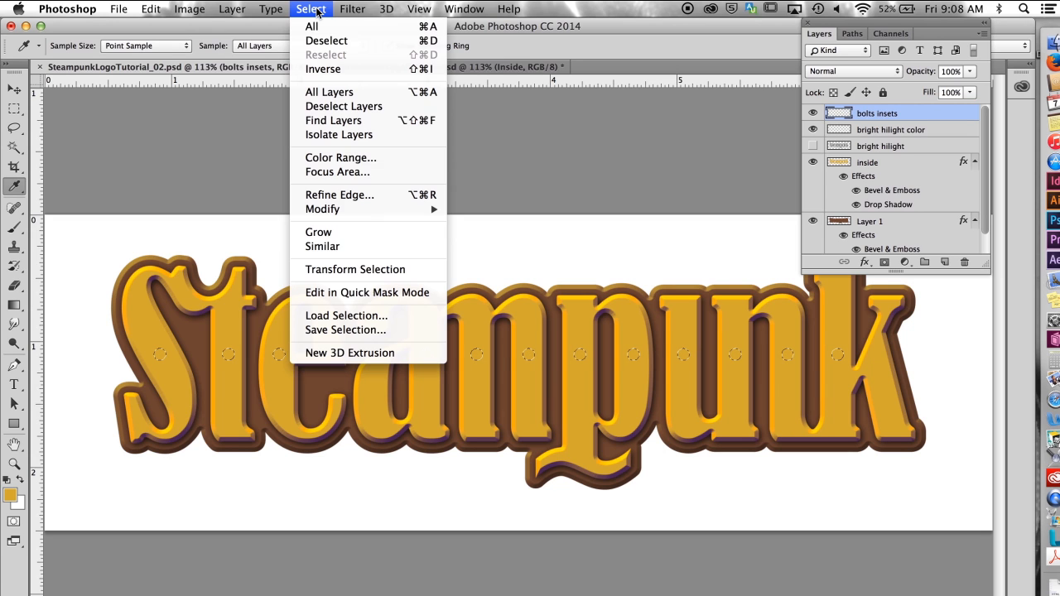
left_click(322, 315)
left_click(493, 286)
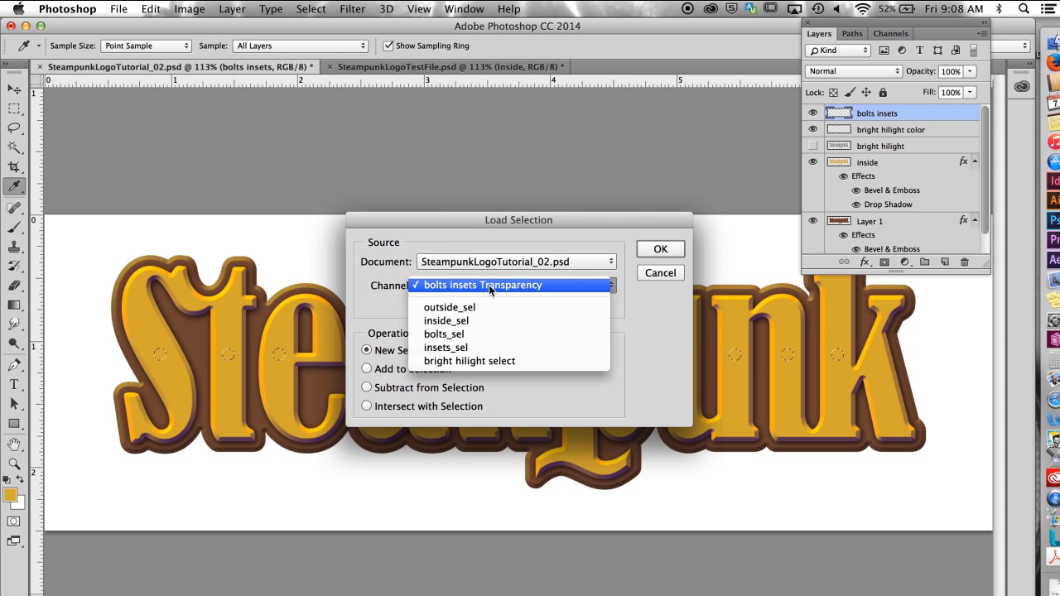
left_click(442, 351)
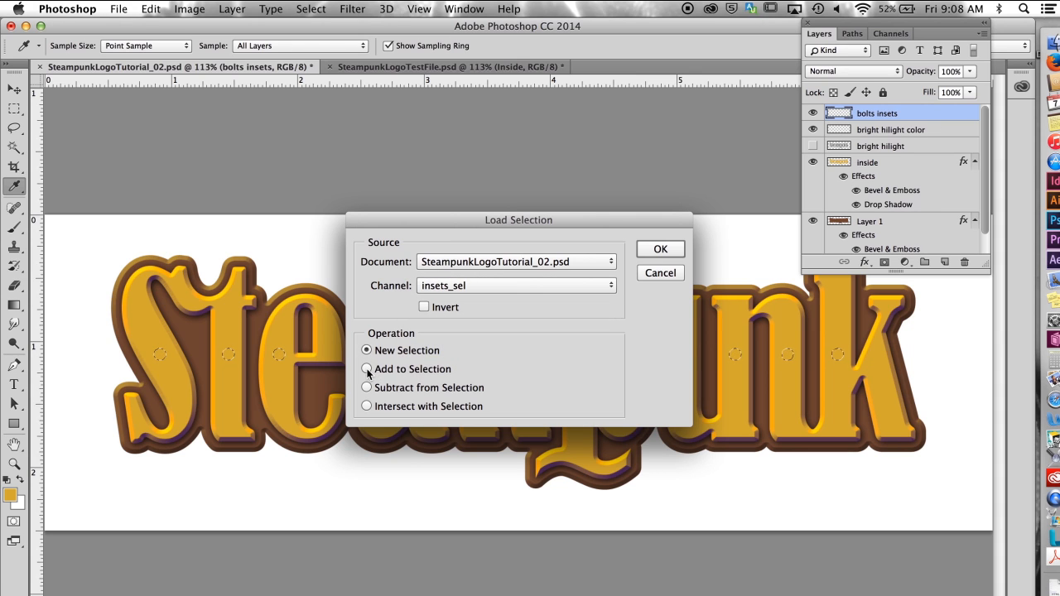
left_click(660, 250)
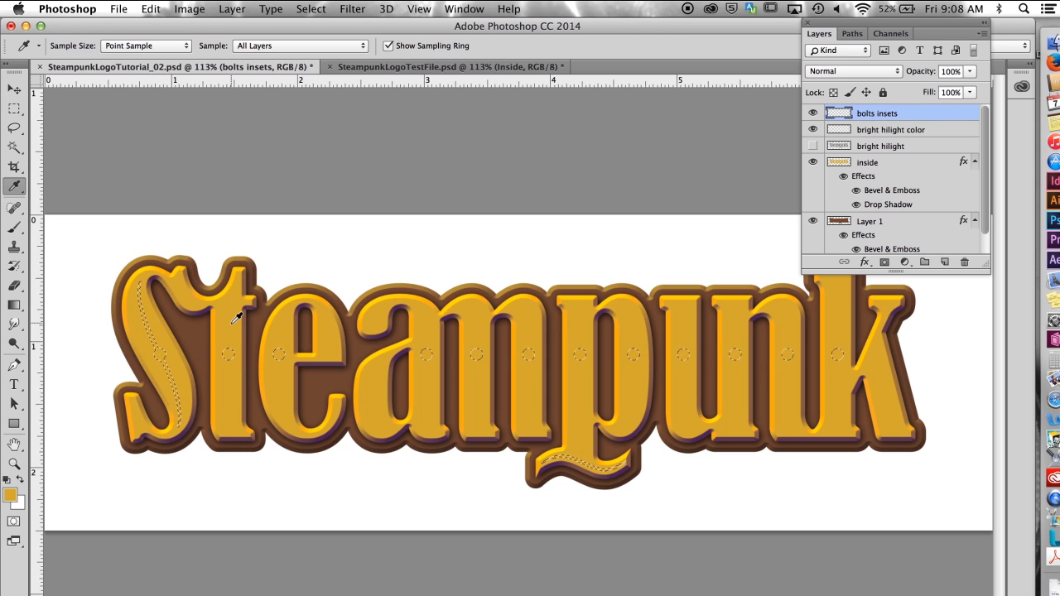
Fill the bolts and insets selection with the gold foreground color and hide the bright hilight color, inside and Layer 1 layers
left_click(812, 129)
left_click(813, 162)
left_click(812, 221)
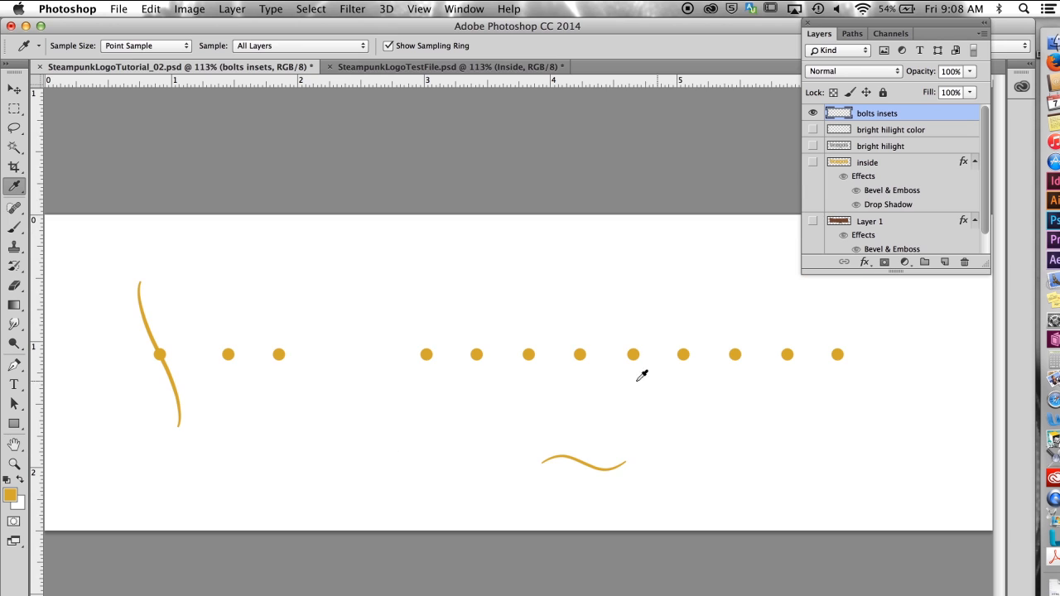
Copy the inside layer's Bevel & Emboss and Drop Shadow effects onto the bolts insets layer
left_click_drag(138, 326, 428, 440)
left_click_drag(539, 461, 393, 246)
left_click_drag(478, 370, 473, 359)
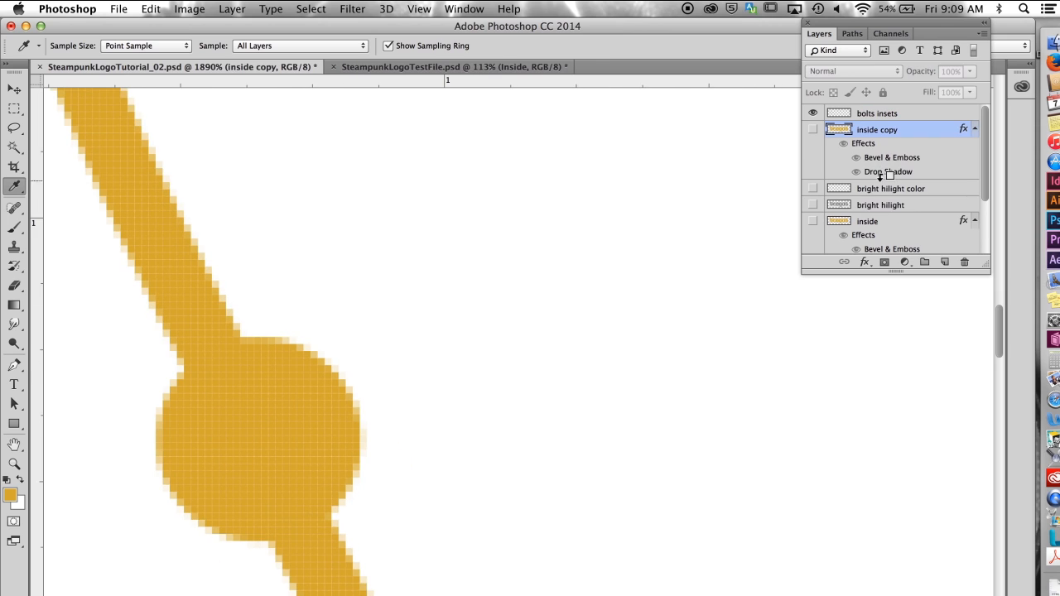
mouse_move(887, 173)
left_mouse_down()
mouse_move(883, 187)
mouse_move(862, 149)
mouse_move(874, 116)
left_mouse_up()
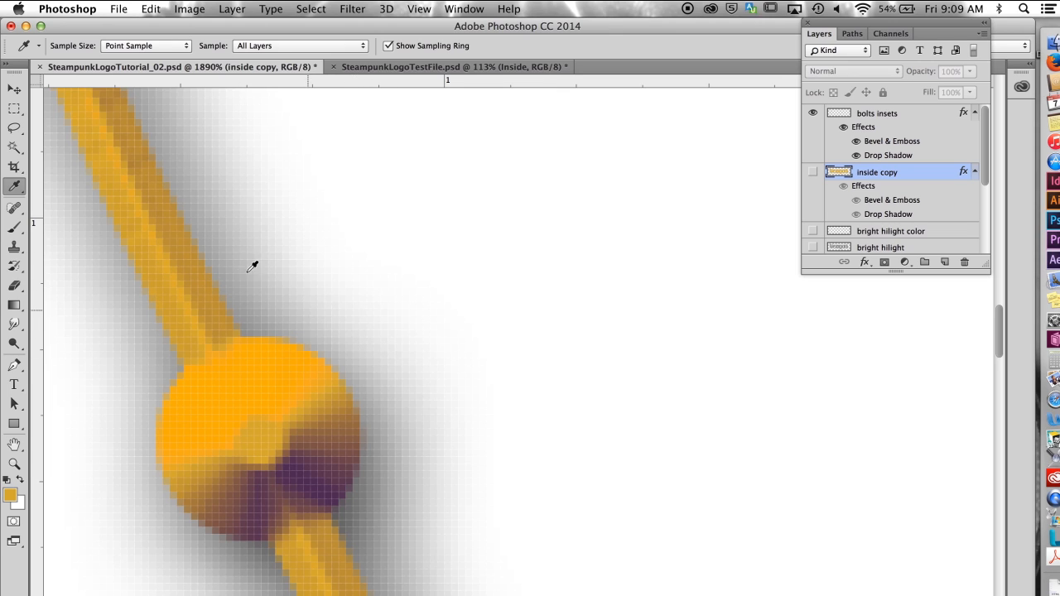
Reduce the size of the bolts insets layer's Drop Shadow to 3 px
double_click(879, 157)
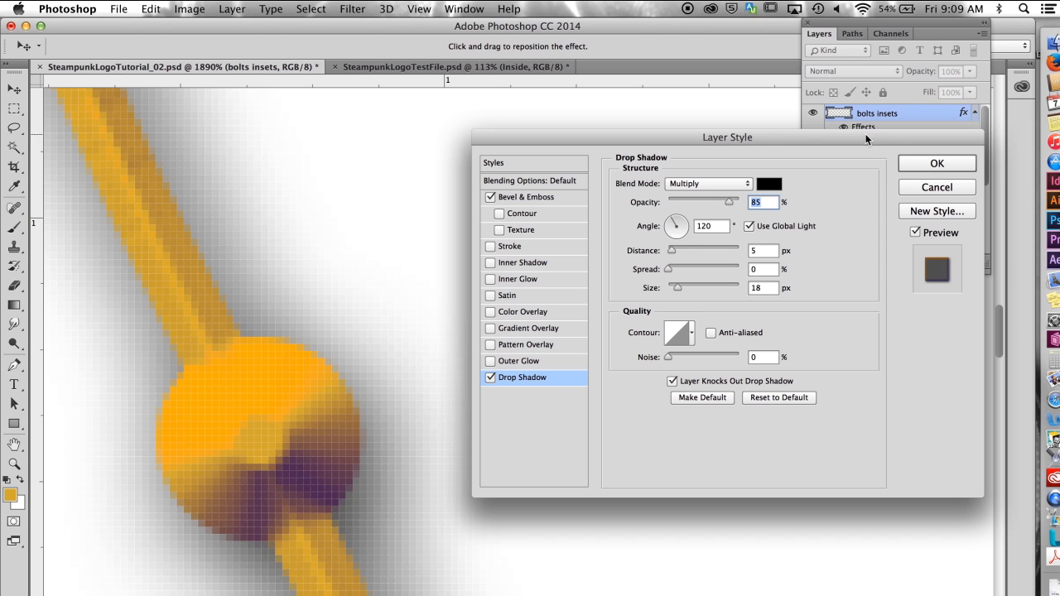
left_click_drag(866, 138, 887, 209)
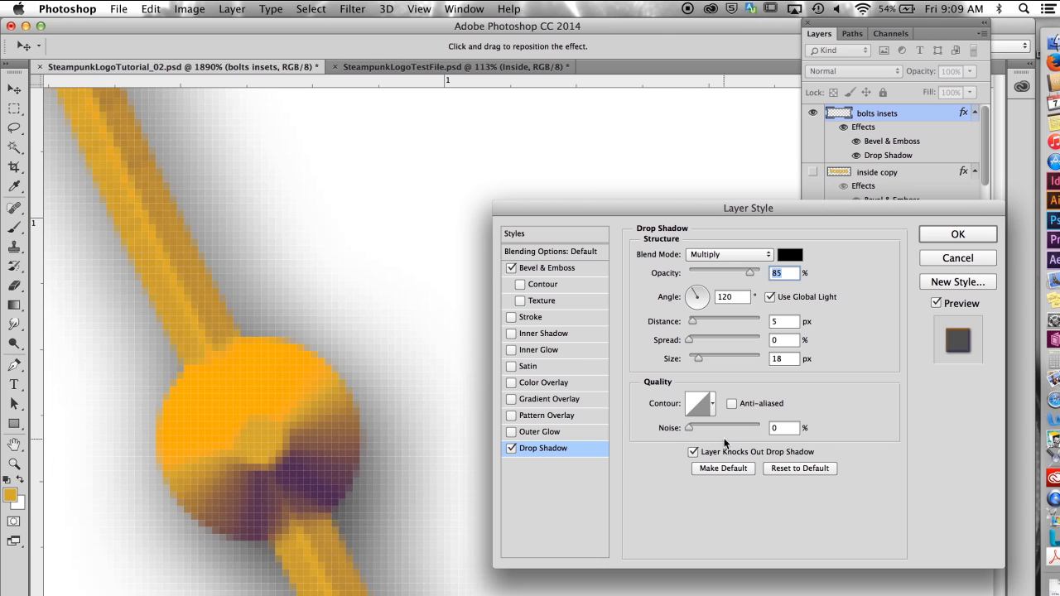
left_click_drag(698, 362, 691, 362)
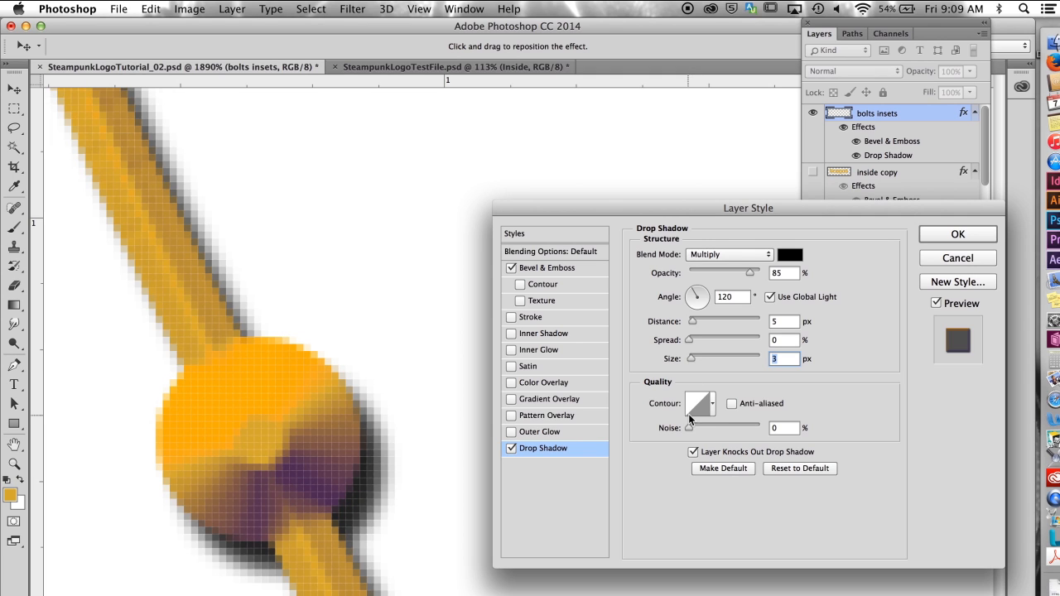
left_click(961, 236)
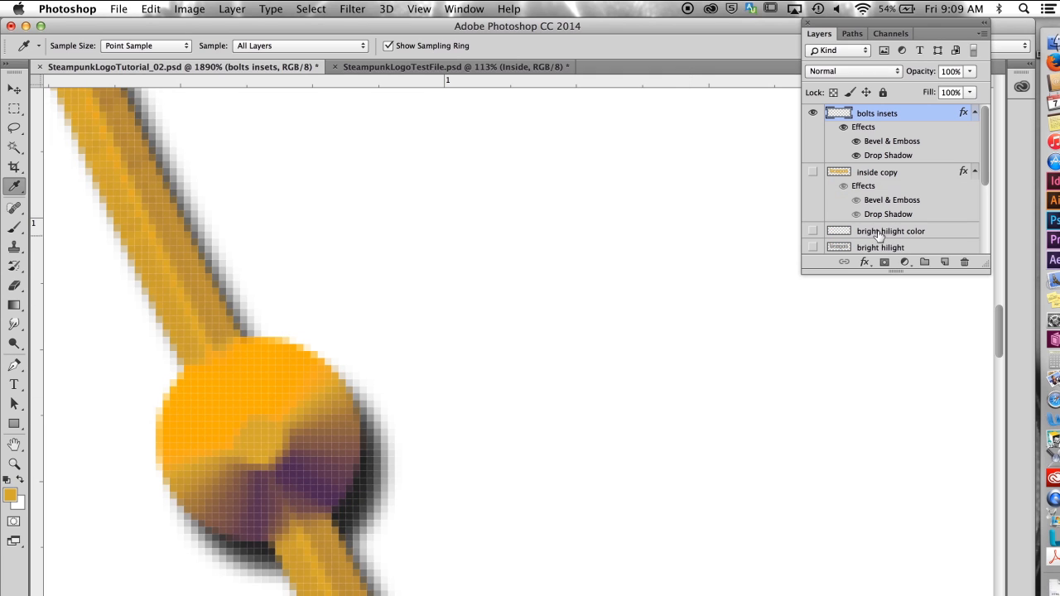
Show the inside copy, bright hilight color, inside and Layer 1 layers again
left_click(812, 172)
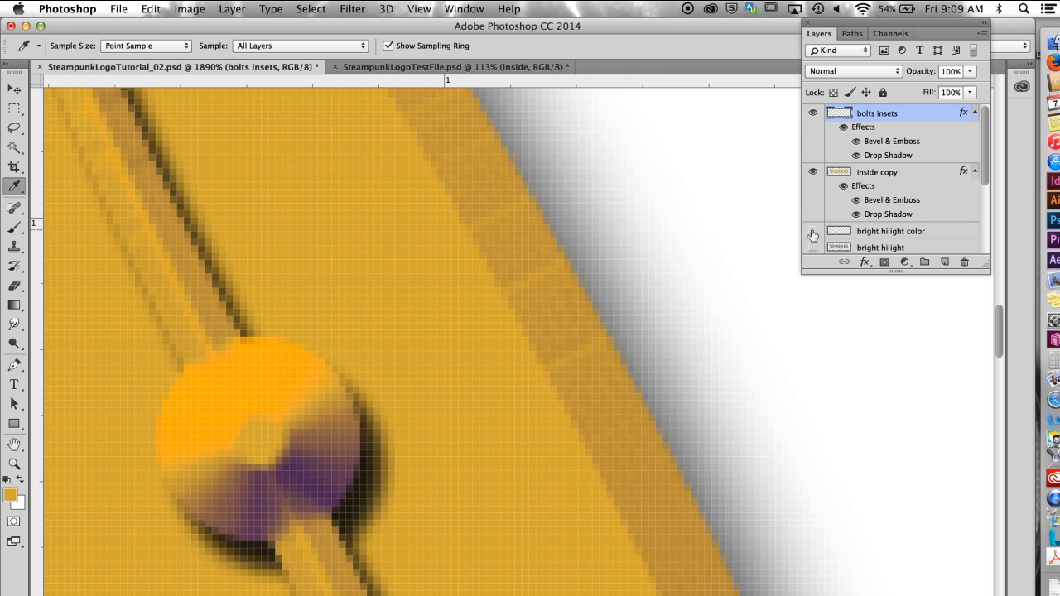
left_click(812, 235)
left_click_drag(983, 165, 984, 222)
left_click(812, 145)
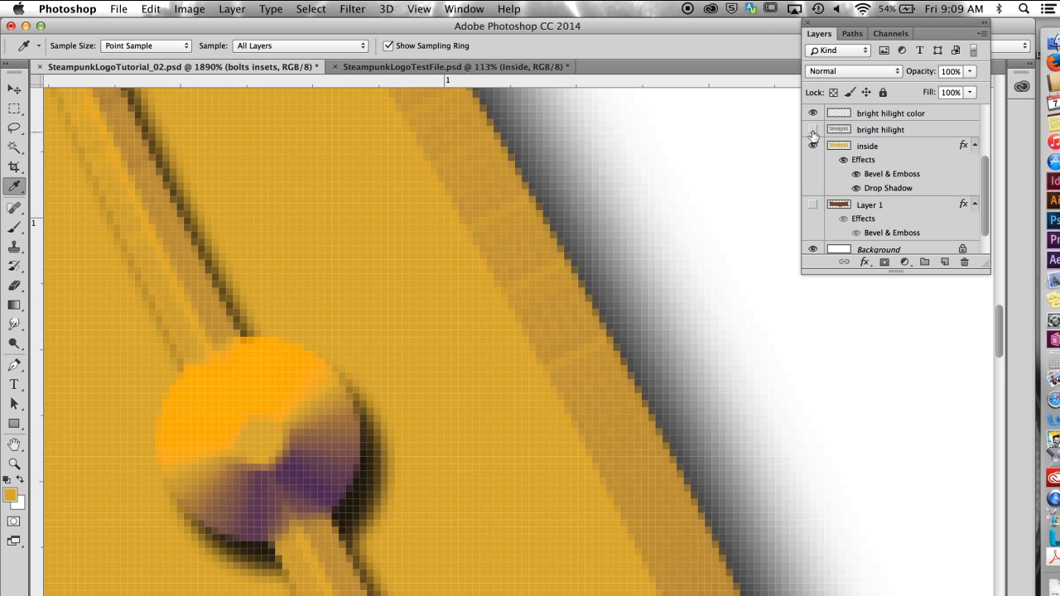
left_click(812, 204)
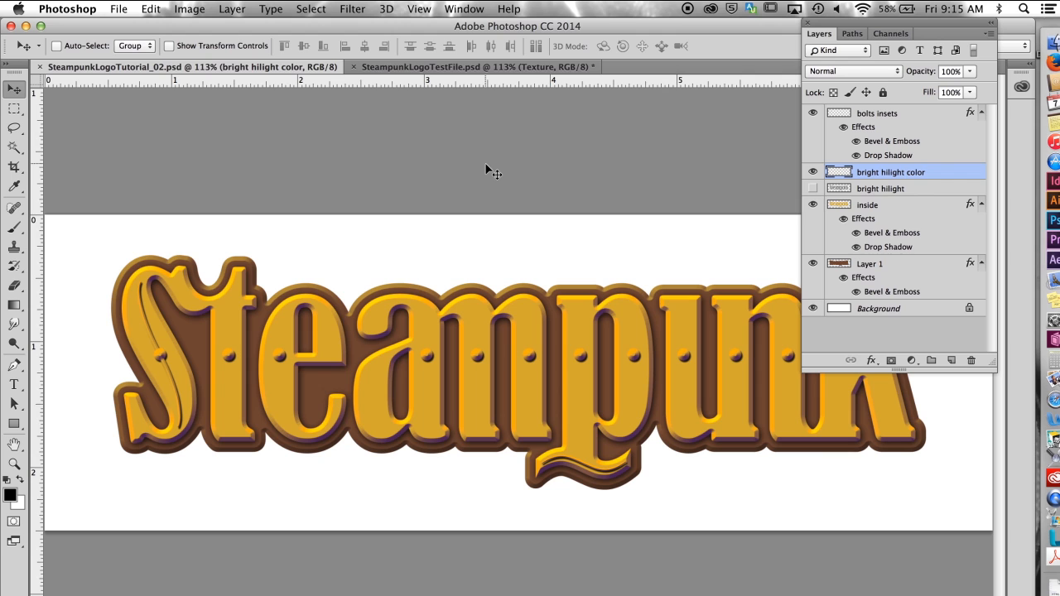
Create a new layer named texture directly above the bright hilight color layer
left_click(990, 33)
left_click(895, 38)
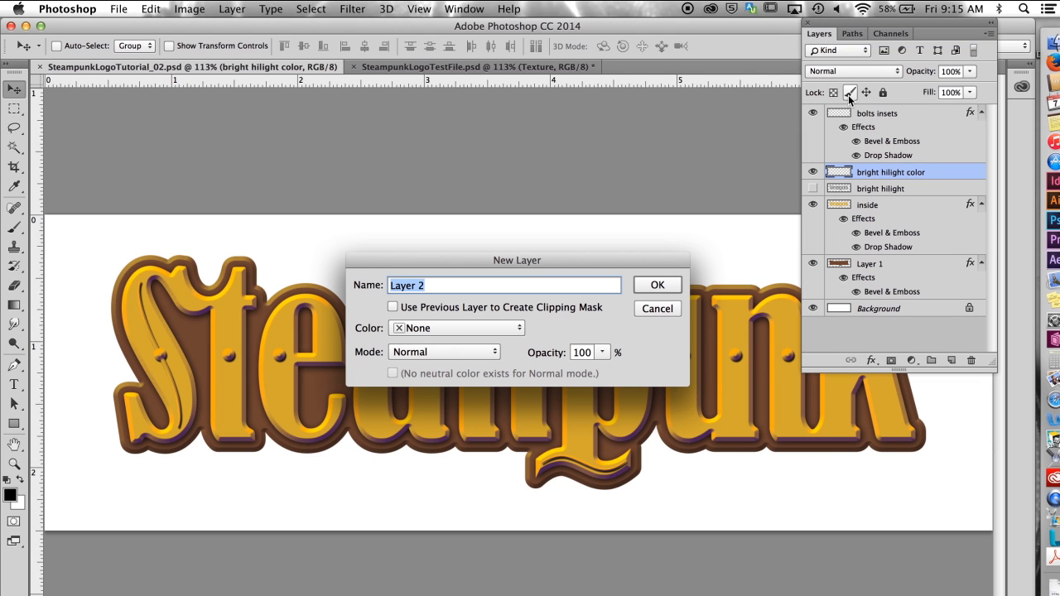
type("texture")
left_click(657, 285)
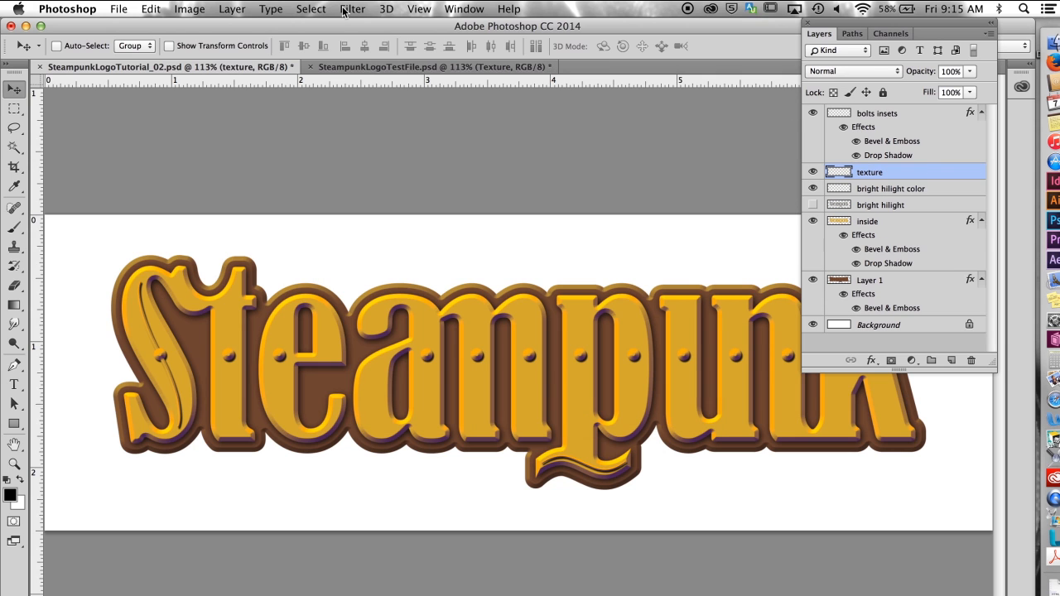
Load the outside_sel channel as a new selection
left_click(313, 9)
left_click(332, 315)
left_click(461, 288)
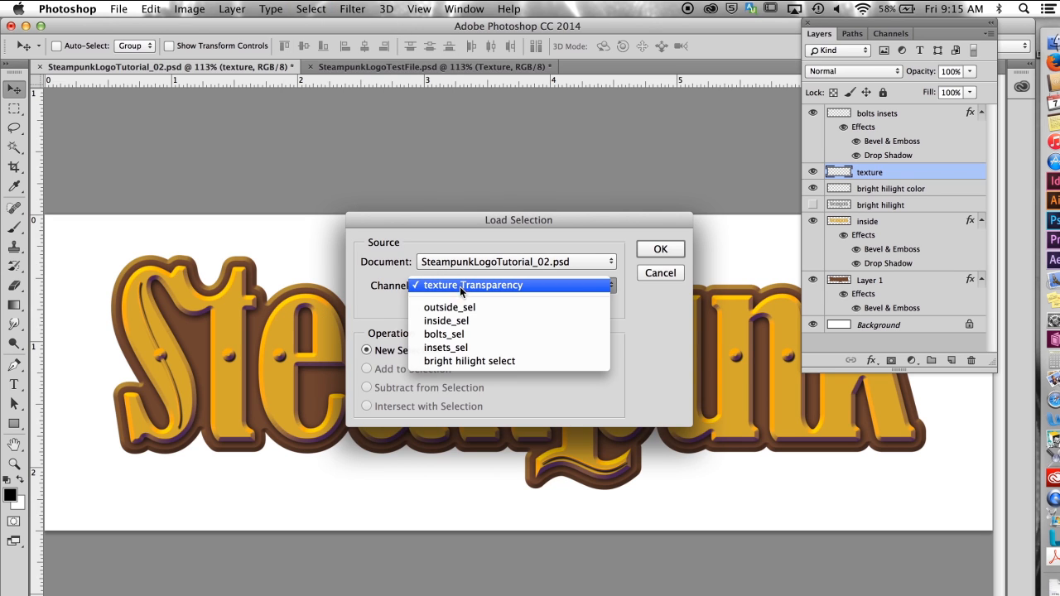
left_click(459, 306)
left_click(660, 249)
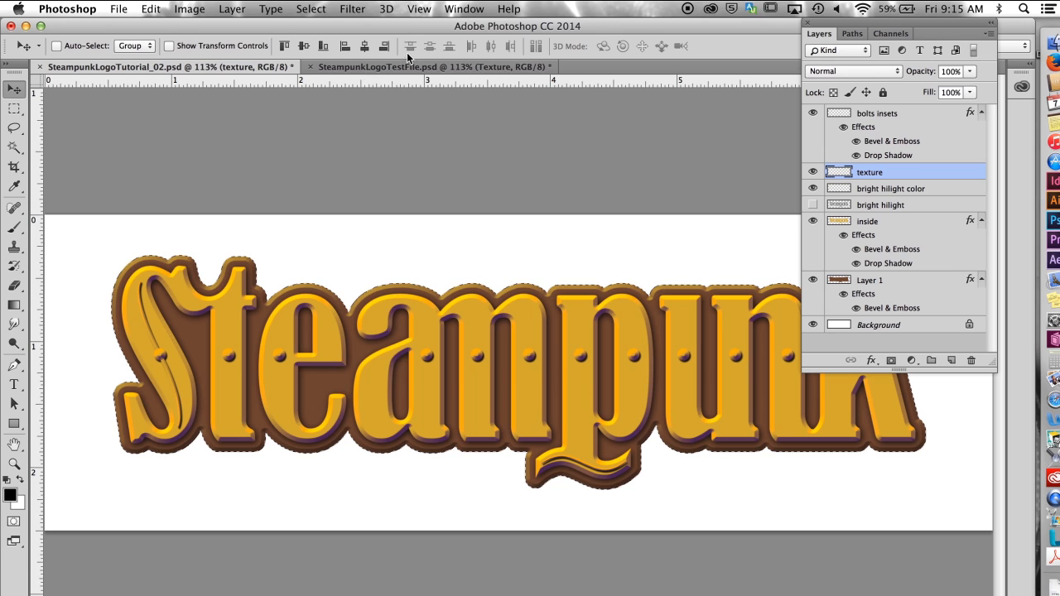
Render Clouds inside the outside selection on the texture layer
left_click(351, 9)
mouse_move(370, 258)
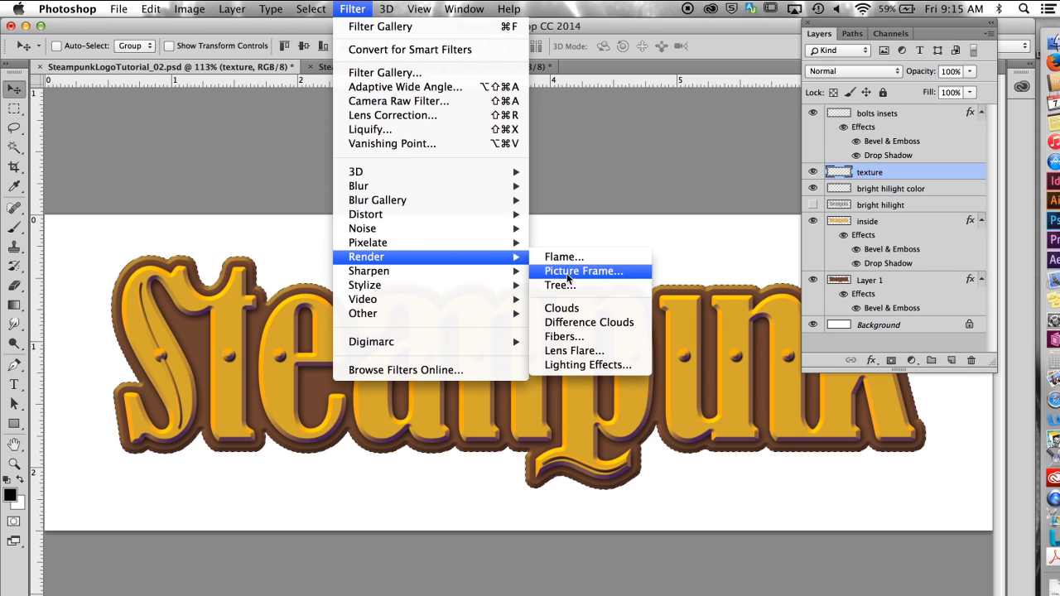
left_click(567, 308)
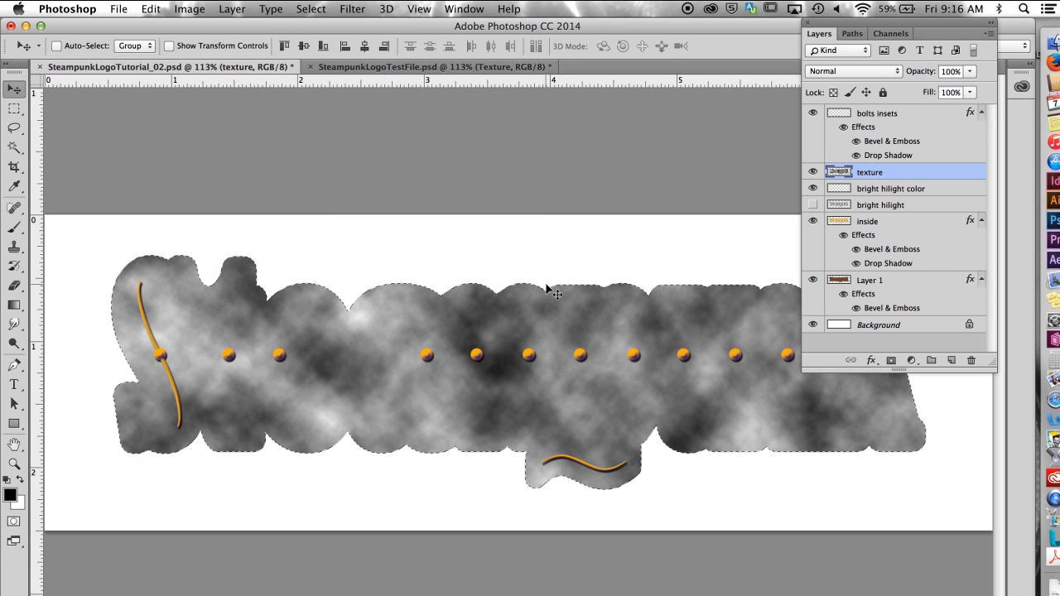
Move the texture layer to the top of the layer stack and blend it with Multiply at 59% opacity
left_click_drag(908, 176, 911, 106)
left_click(892, 72)
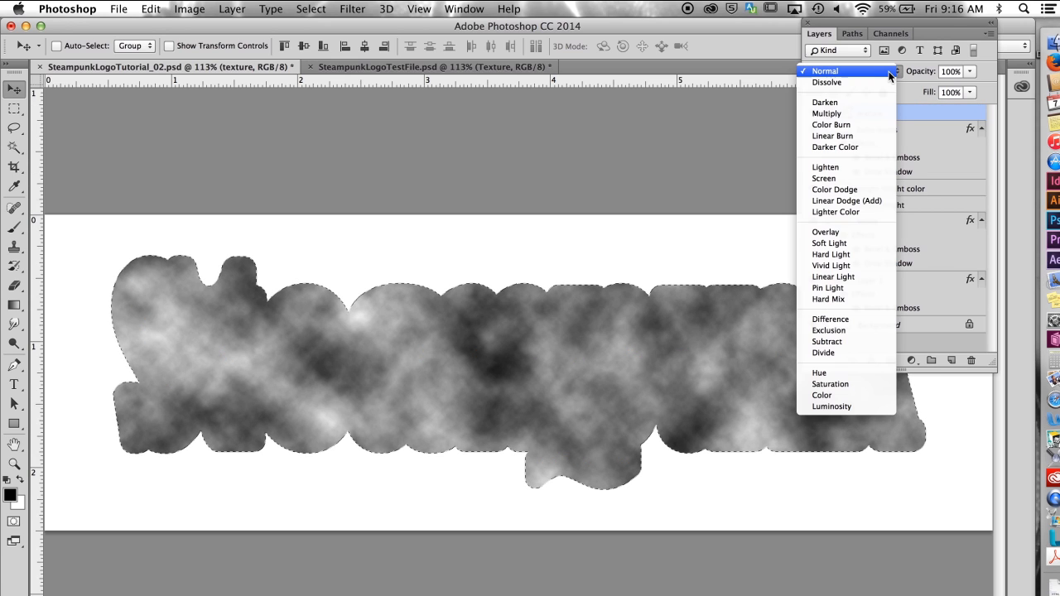
left_click(842, 115)
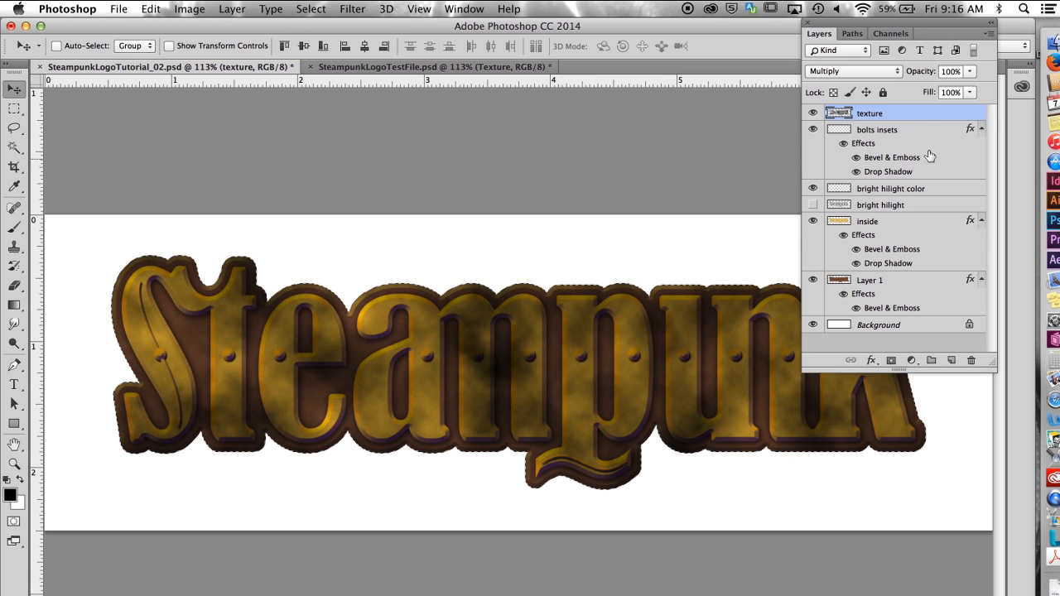
left_click(970, 72)
left_click_drag(964, 90, 941, 87)
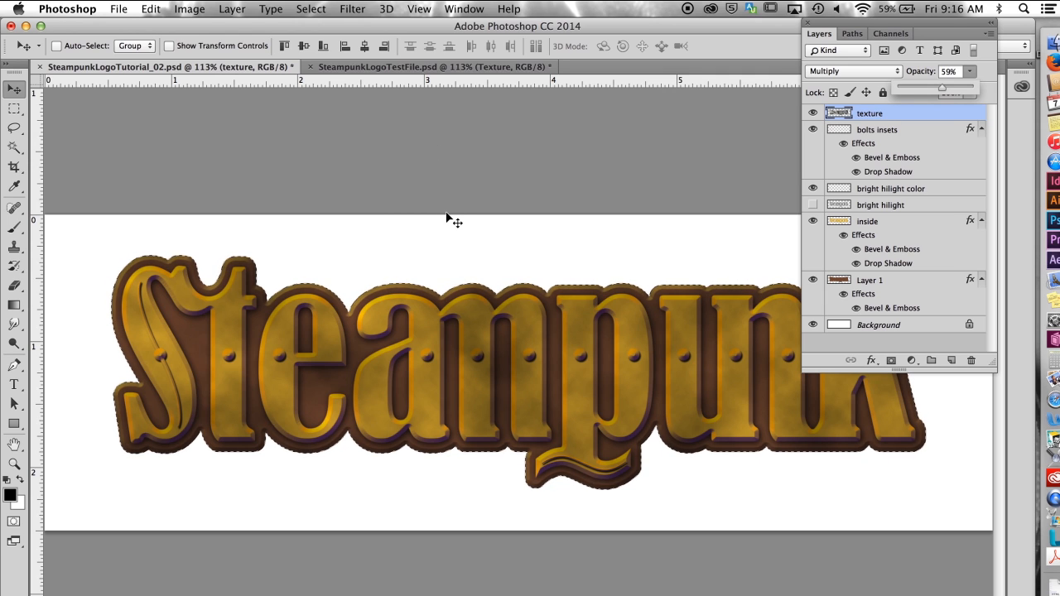
Apply the Texturizer filter with the Sandstone texture and Top Left light to the clouds on the texture layer
left_click(352, 9)
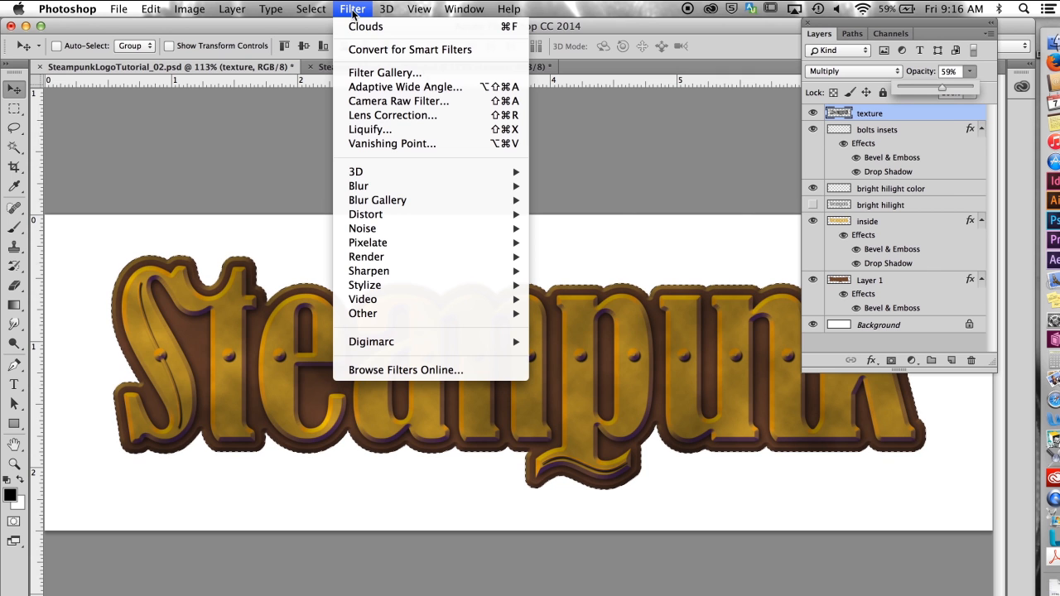
left_click(365, 74)
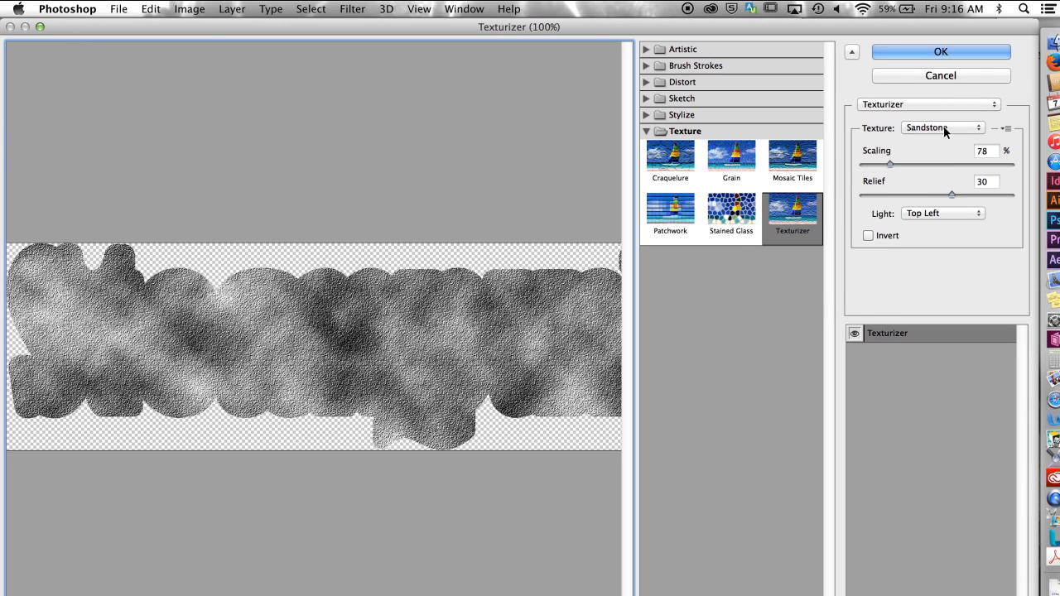
key("super+equal")
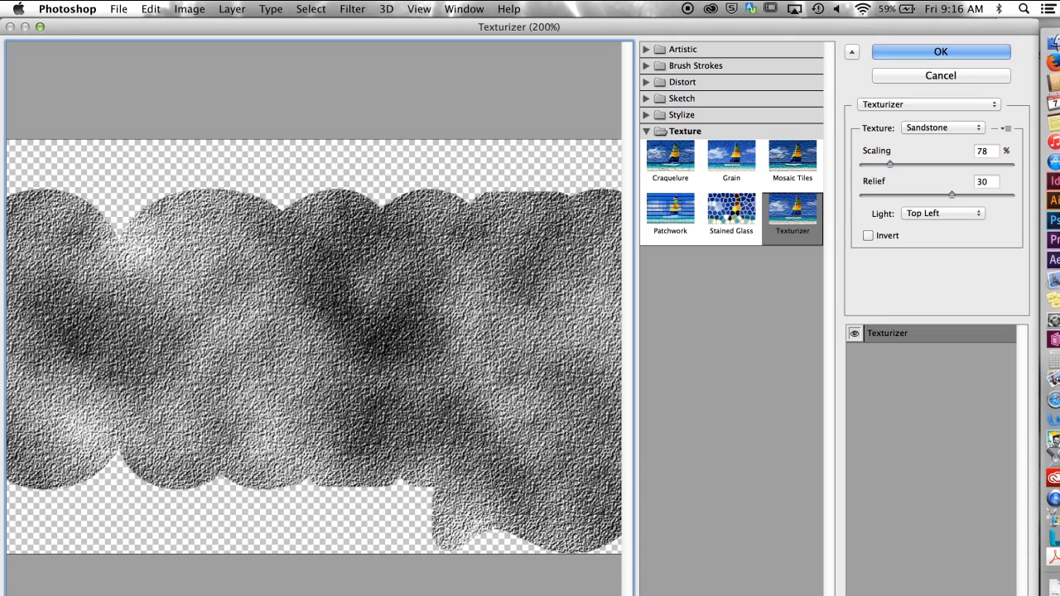
key("super+equal")
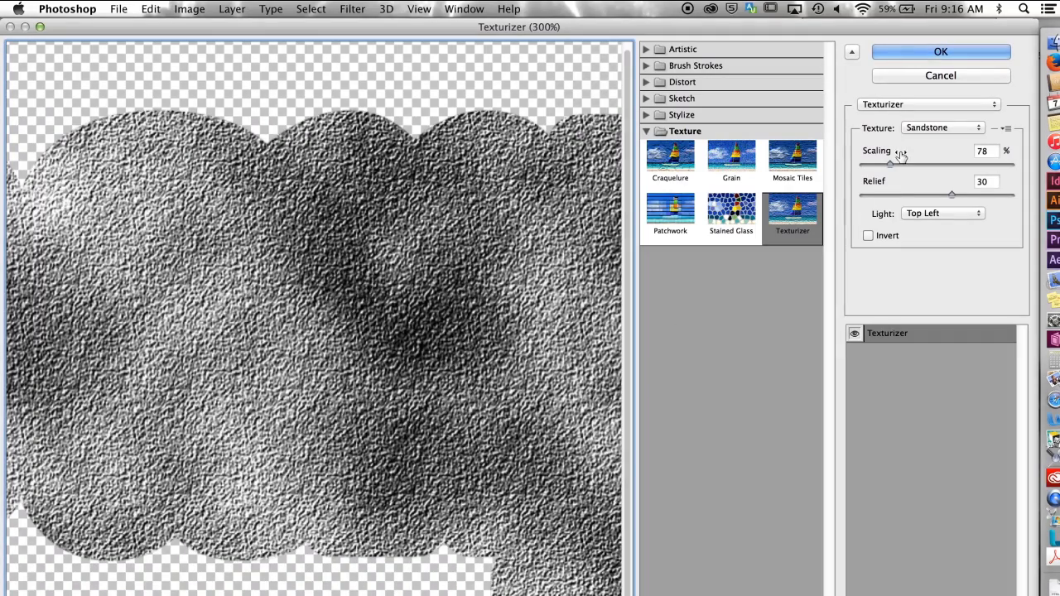
left_click_drag(892, 163, 955, 196)
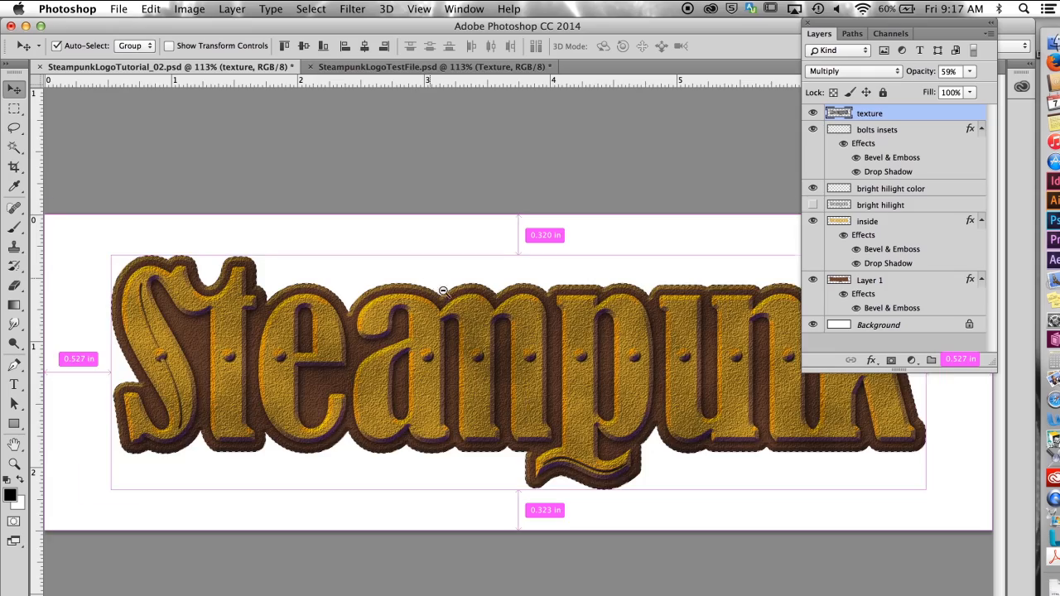
Move the bright hilight color layer above the texture layer
scroll(492, 343, "up", 5)
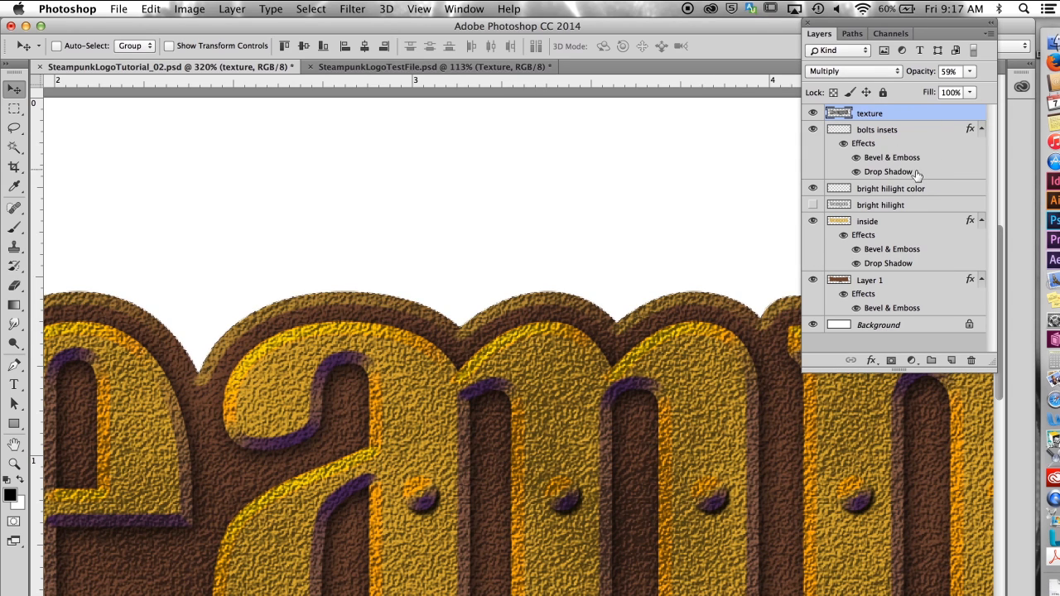
left_click(898, 191)
left_click_drag(900, 192, 900, 109)
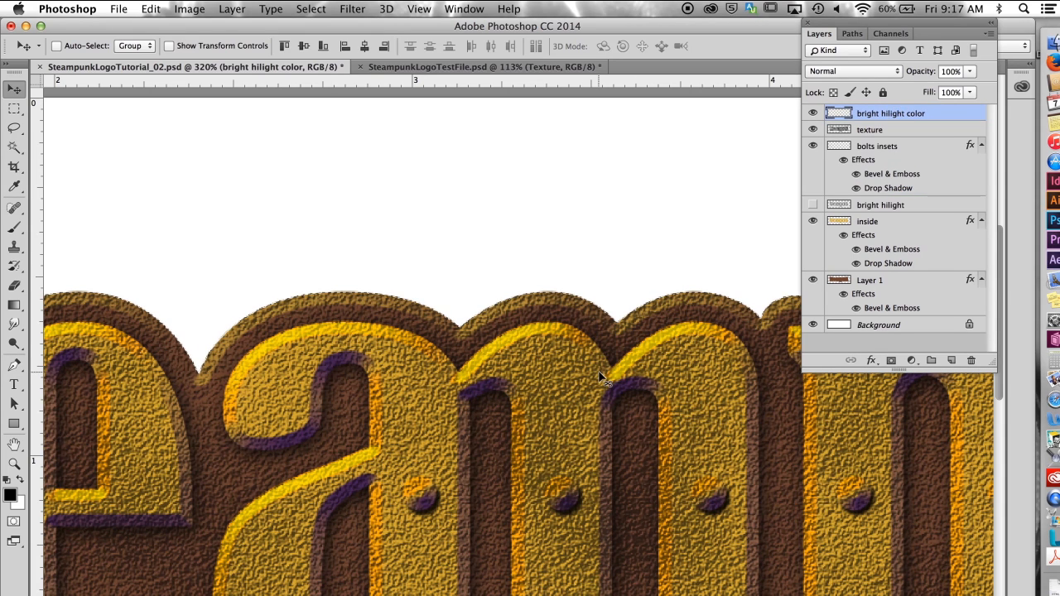
key("super+0")
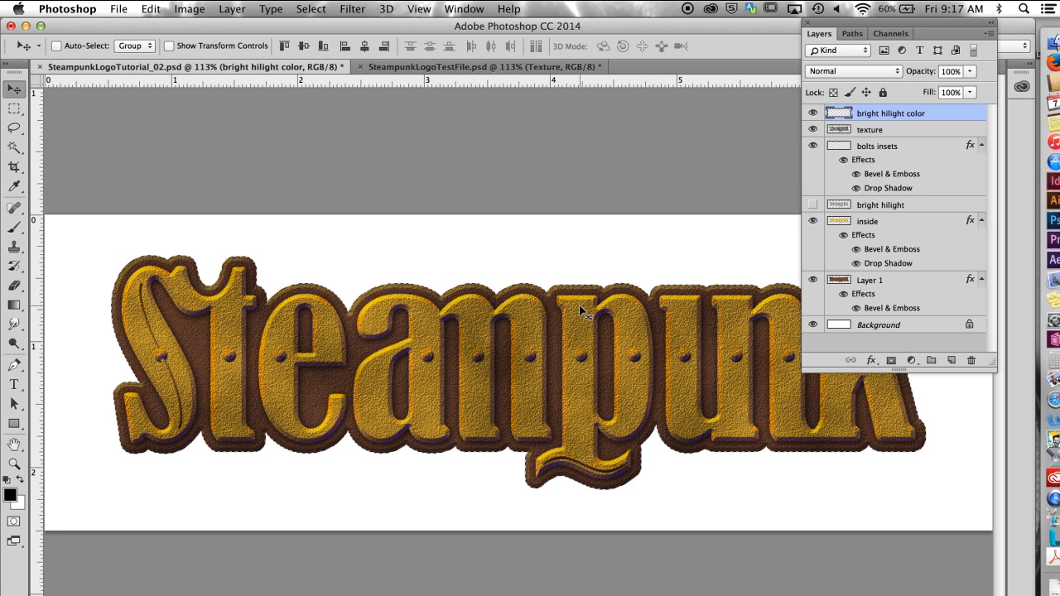
In SteampunkLogoTestFileVideo.psd, create a layer named rock wall and place it just above the Background layer
left_click(463, 66)
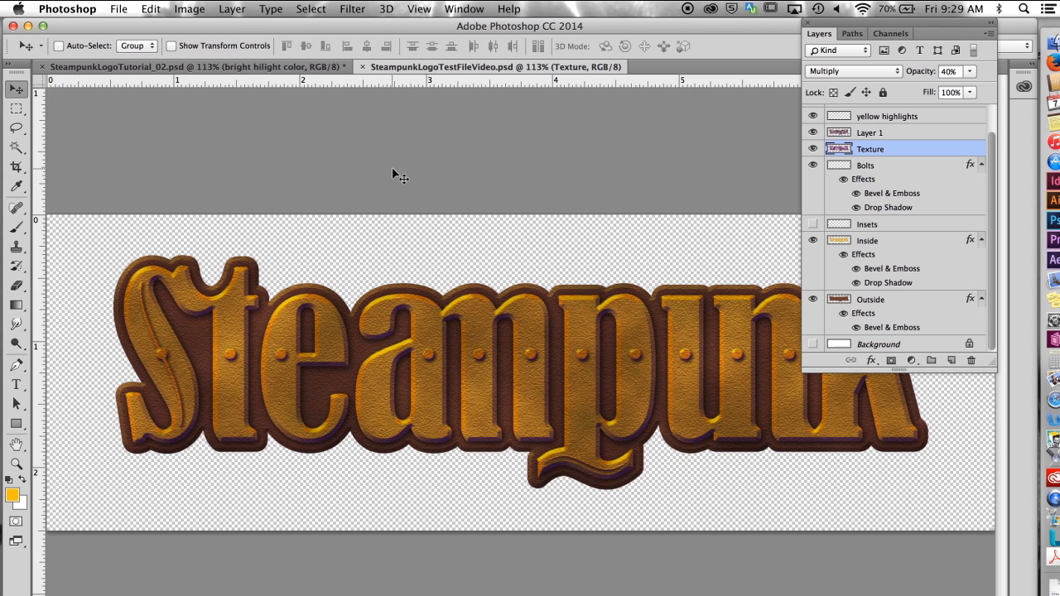
left_click(990, 34)
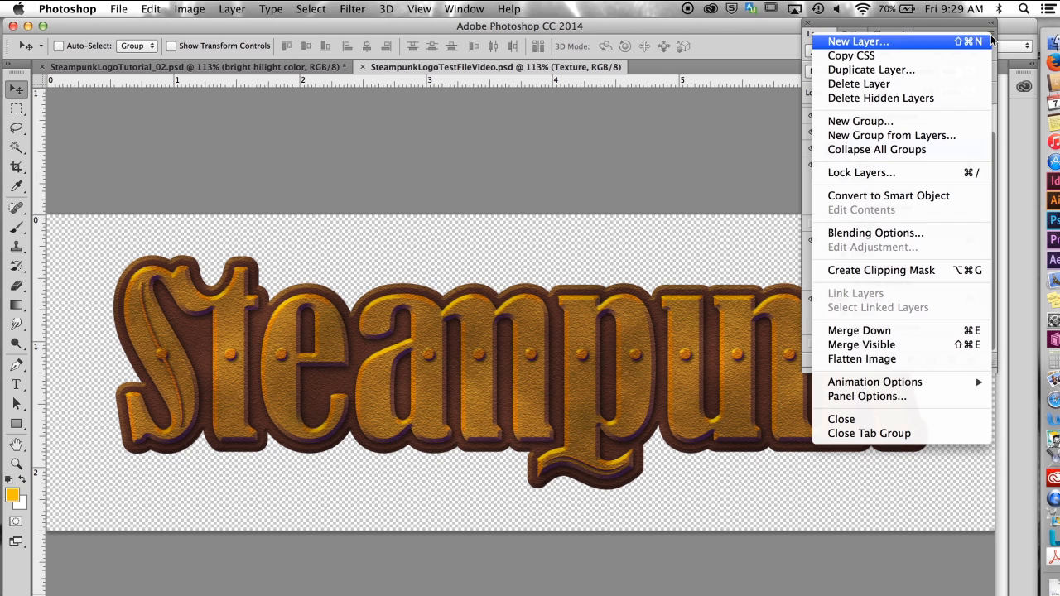
left_click(901, 42)
type("rock wall")
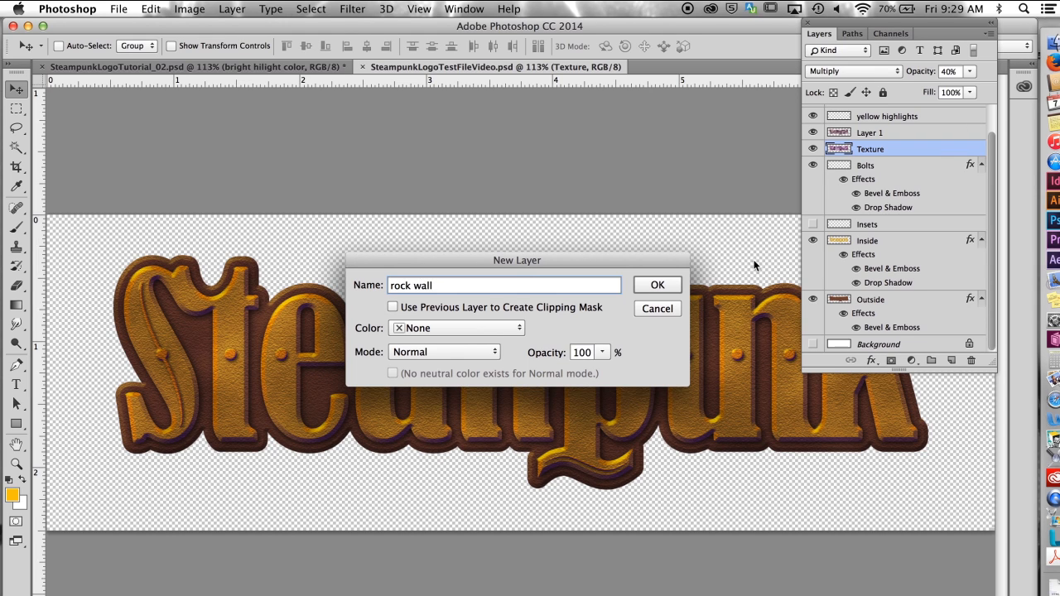
left_click(658, 286)
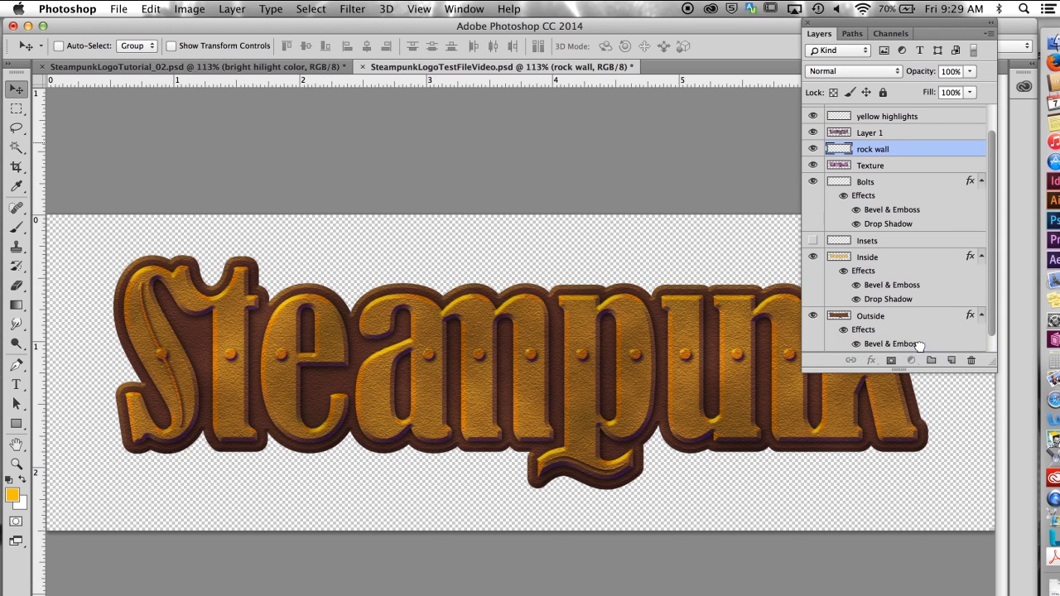
key("super+shift+bracketleft")
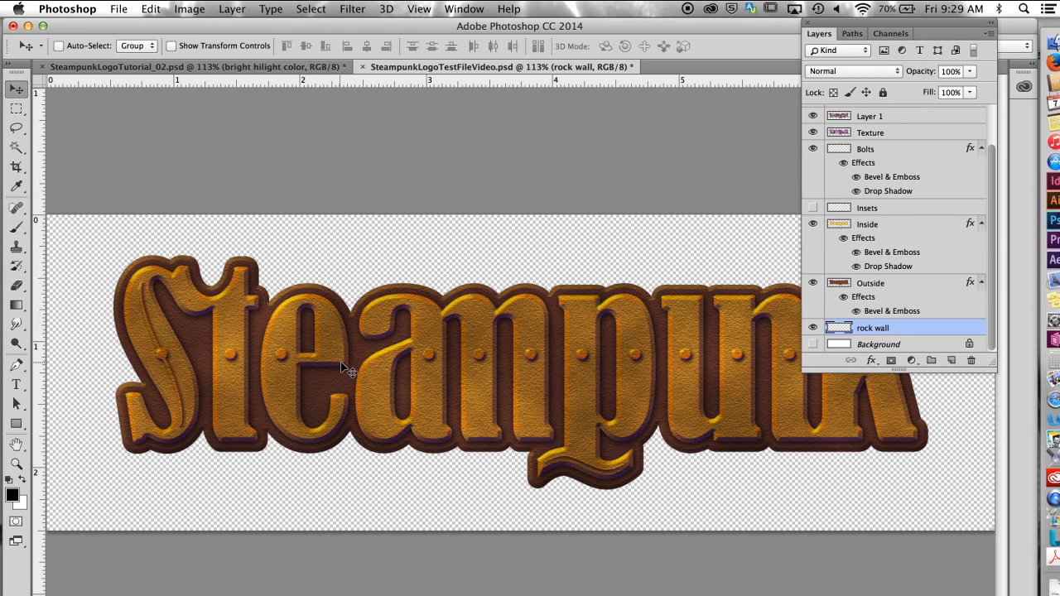
Select the whole canvas and render black-and-white Clouds on the rock wall layer
key("super+a")
left_click(353, 9)
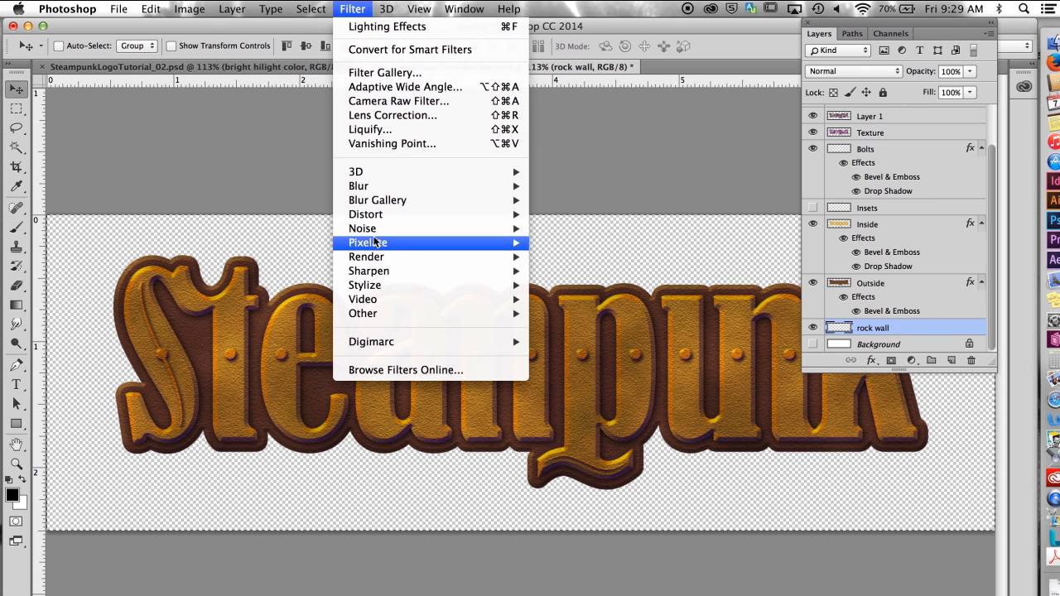
mouse_move(368, 259)
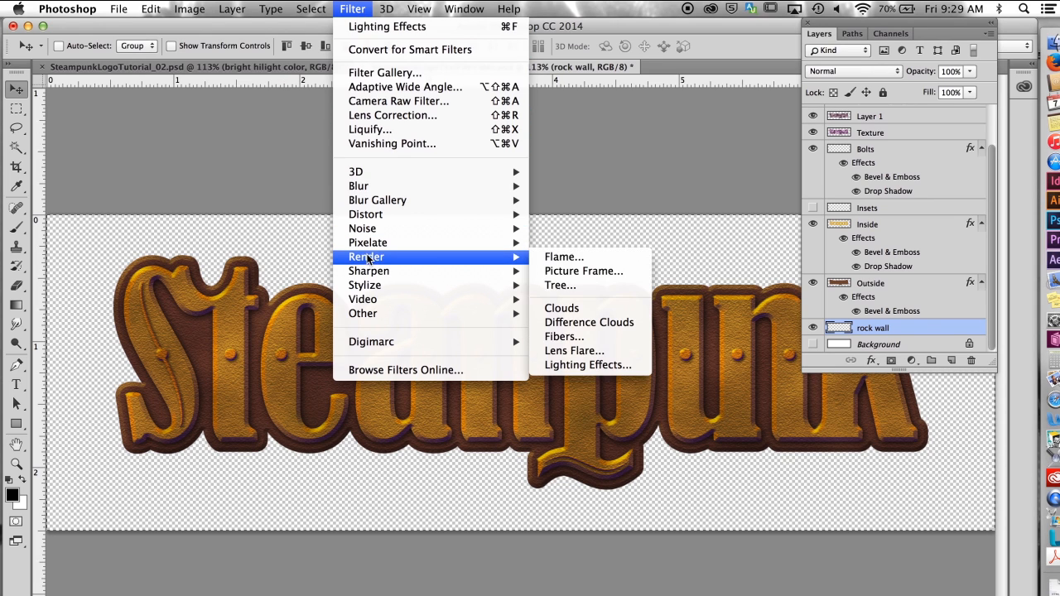
left_click(568, 309)
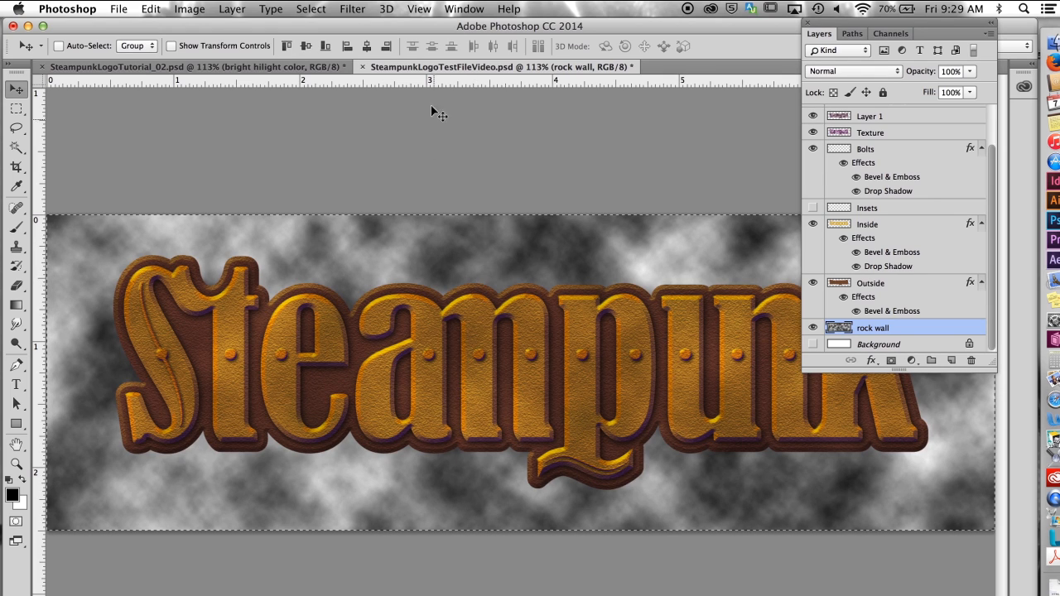
Emboss the rock wall layer with angle 128°, height 20 pixels and amount 160%
left_click(358, 11)
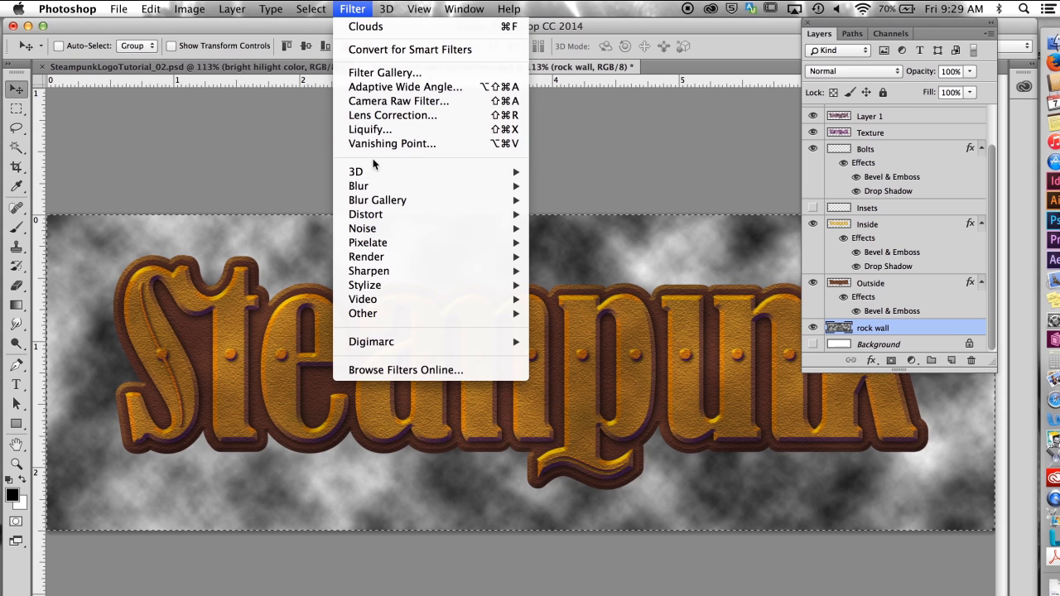
mouse_move(404, 289)
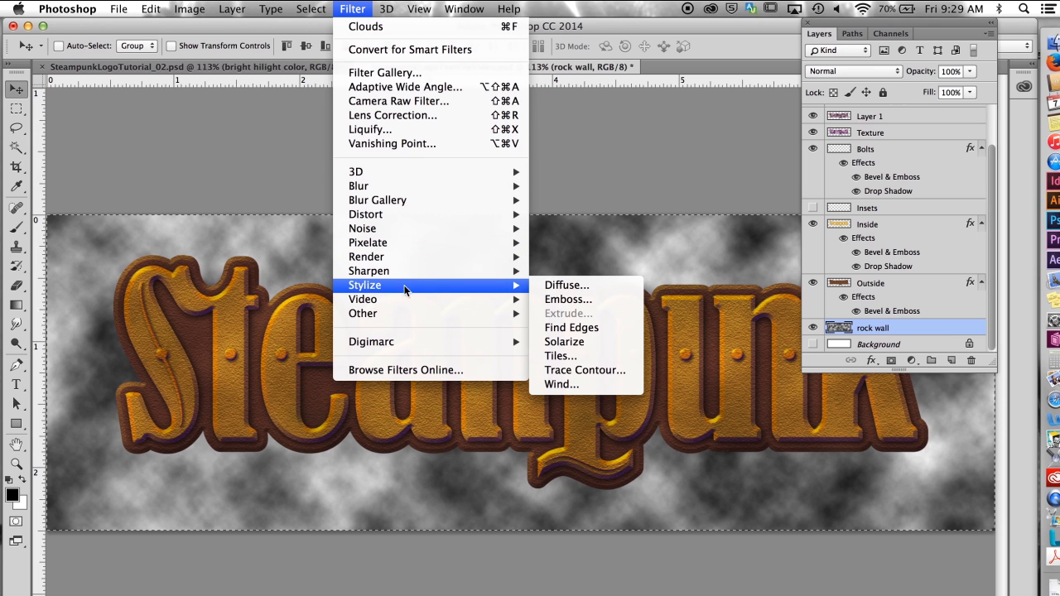
left_click(557, 300)
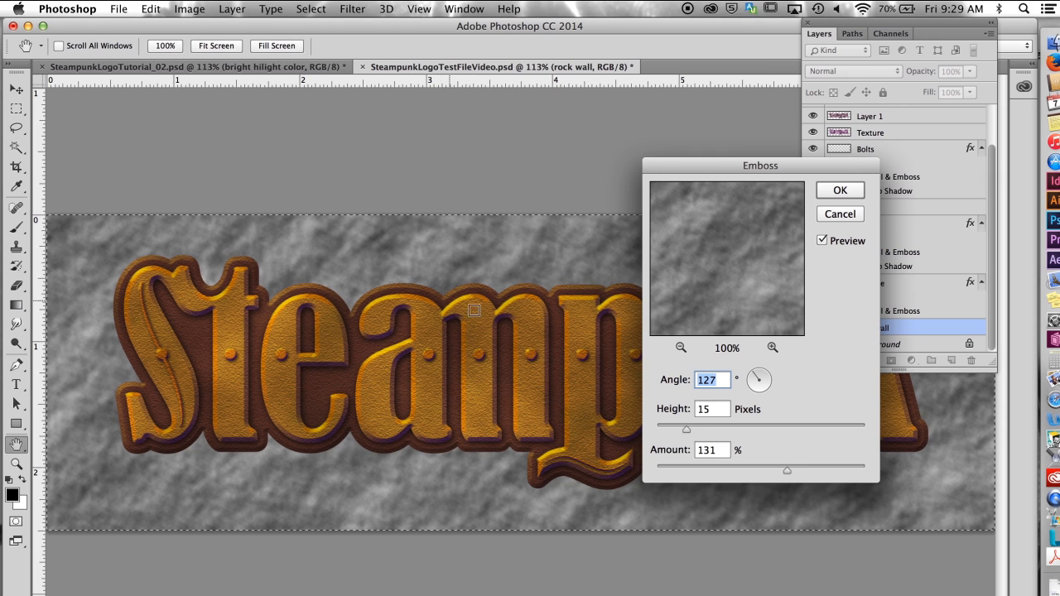
left_click_drag(686, 429, 702, 430)
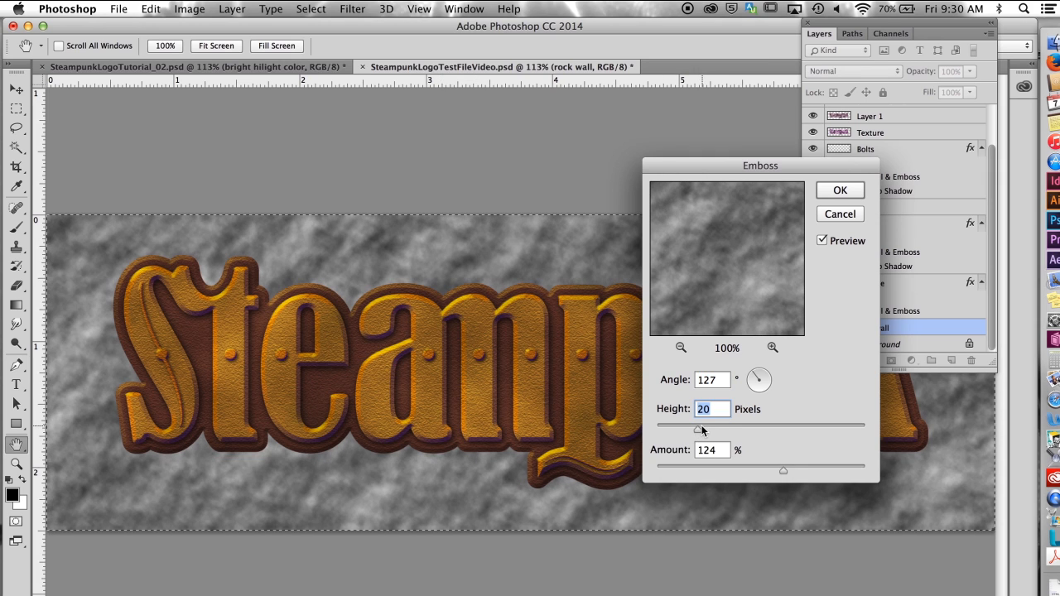
left_click_drag(784, 470, 802, 469)
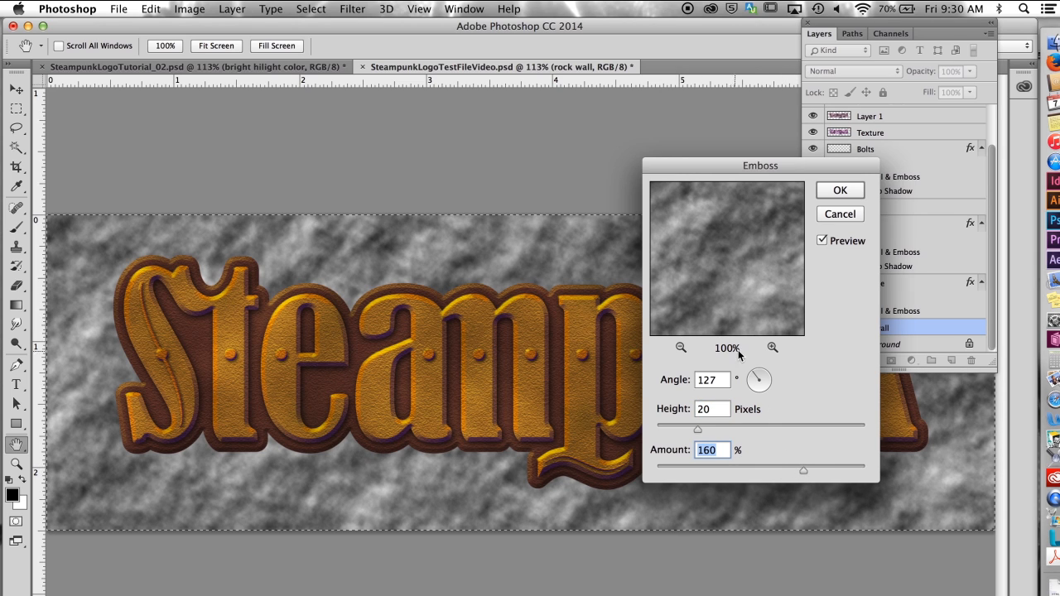
left_click_drag(756, 374, 752, 375)
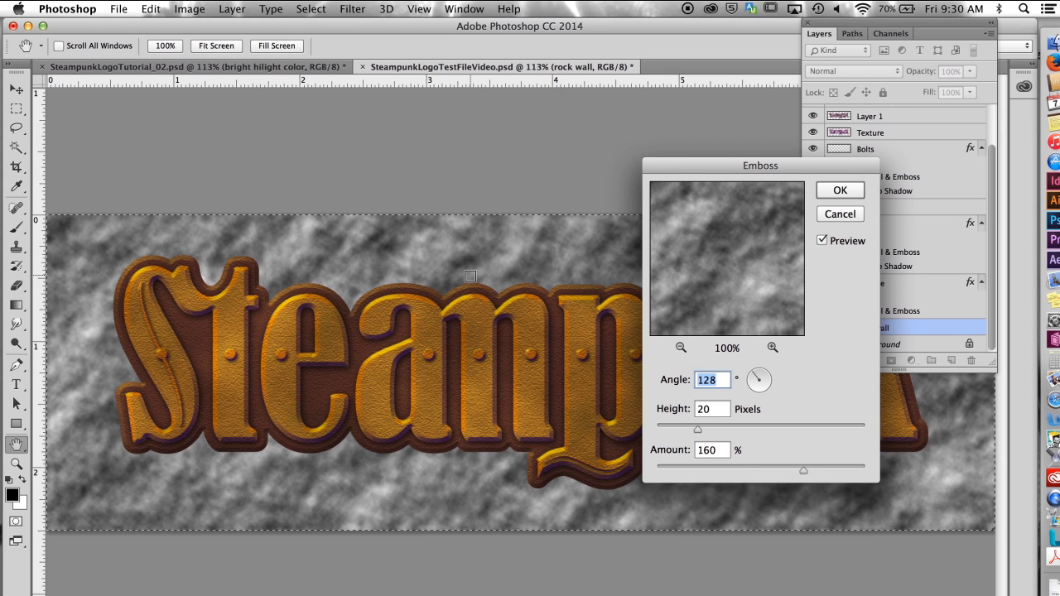
left_click(839, 192)
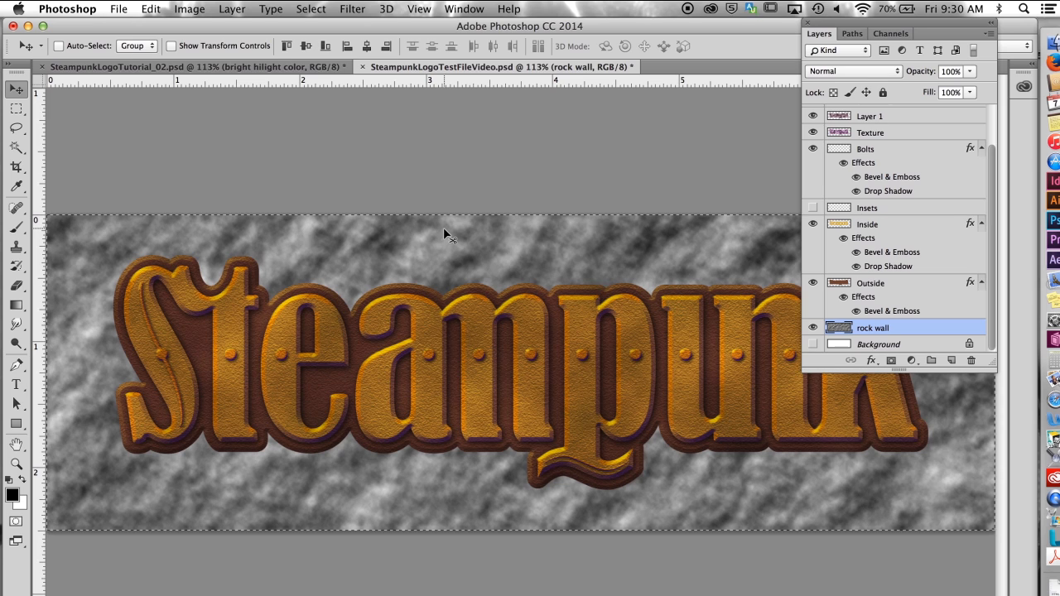
Save the full-canvas selection as a new channel named rock hilight
left_click(311, 8)
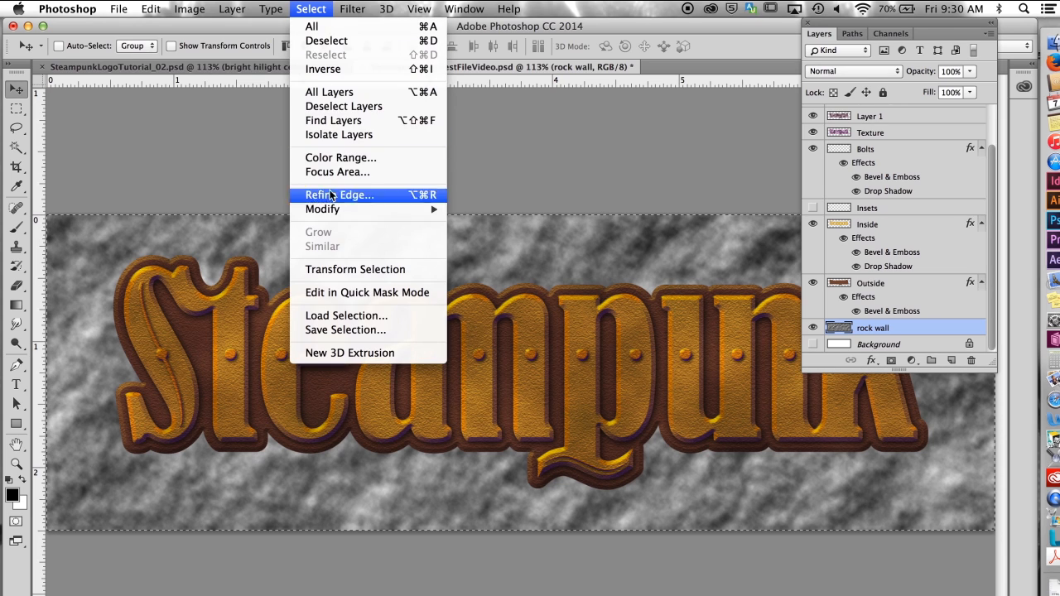
left_click(331, 331)
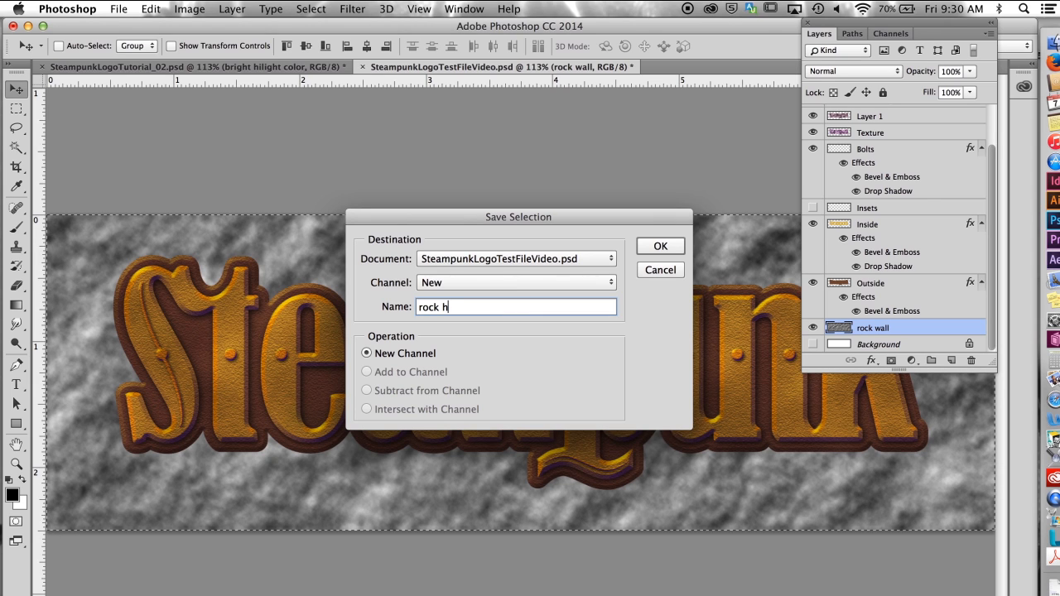
key("Return")
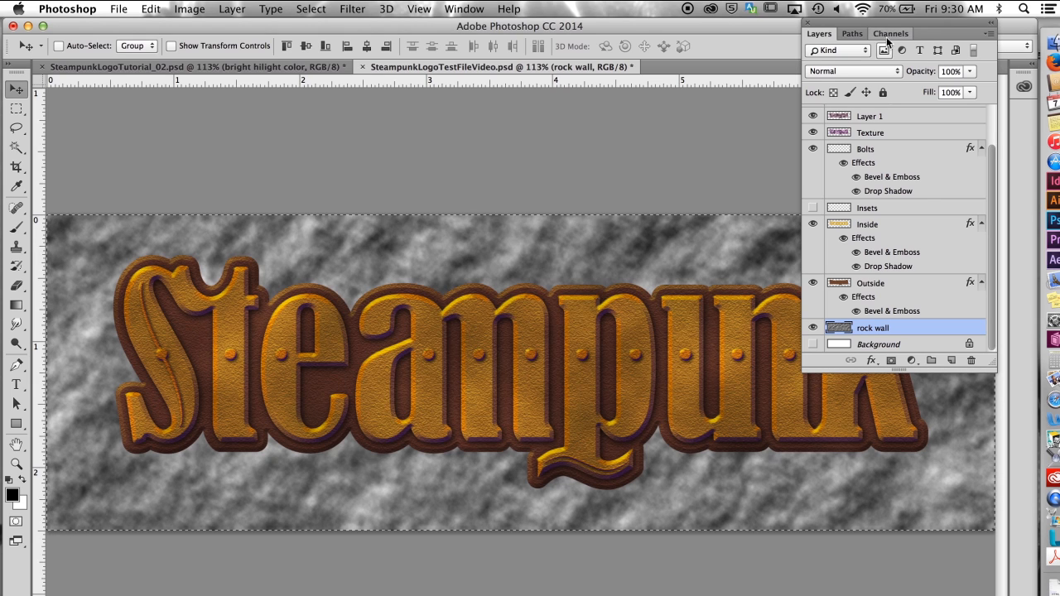
Display only the rock hilight channel and paste the copied rock wall texture into it
left_click(890, 34)
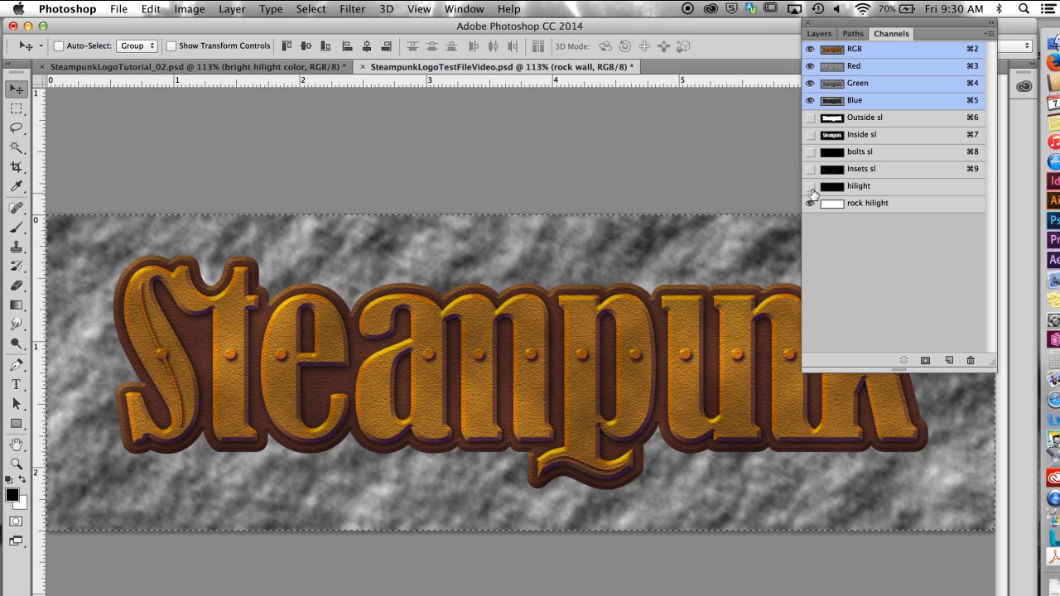
left_click(906, 206)
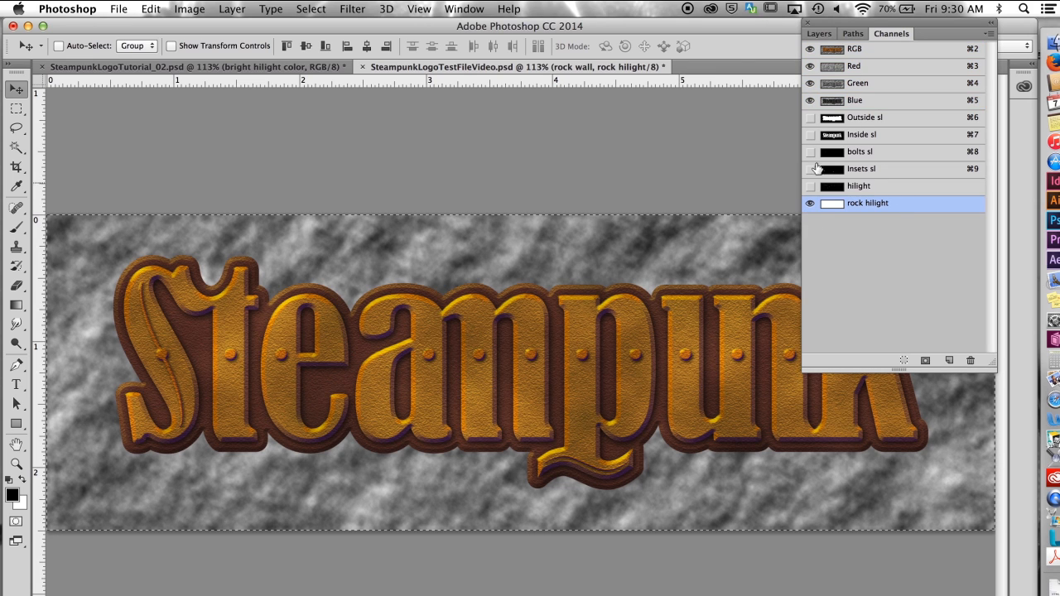
left_click(810, 100)
left_click(809, 67)
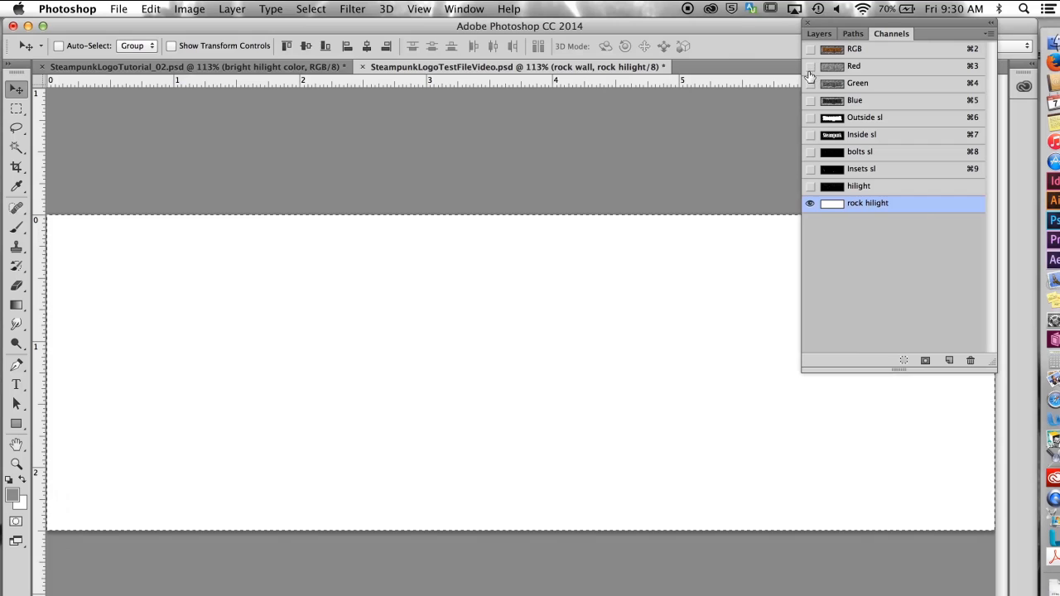
key("super+v")
Increase the rock hilight channel's contrast with Levels by raising the black input and lowering the white input
key("super+l")
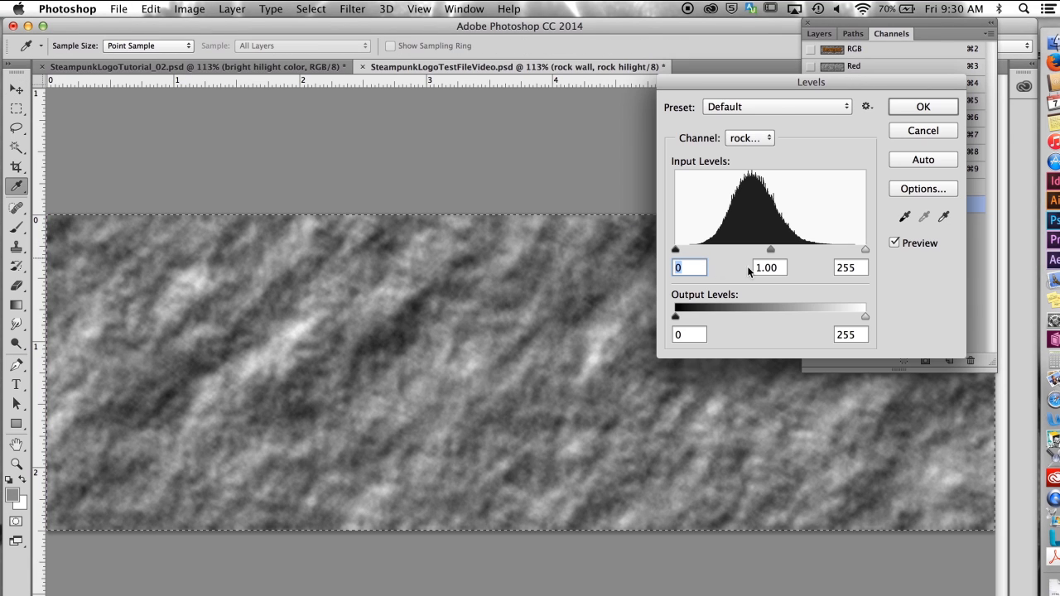
left_click_drag(678, 249, 759, 248)
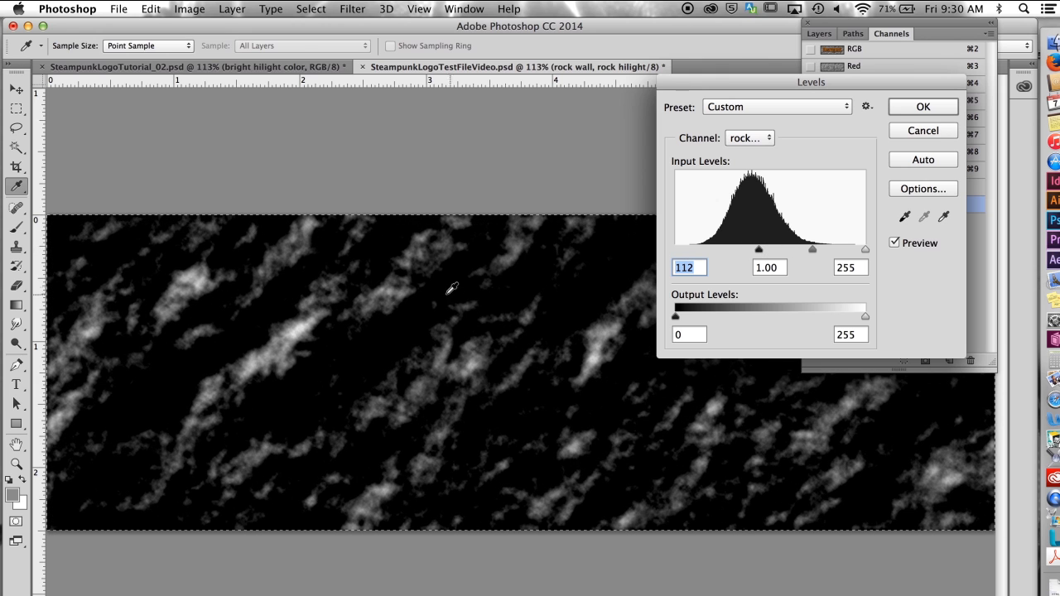
left_click_drag(864, 247, 827, 250)
left_click_drag(759, 248, 766, 249)
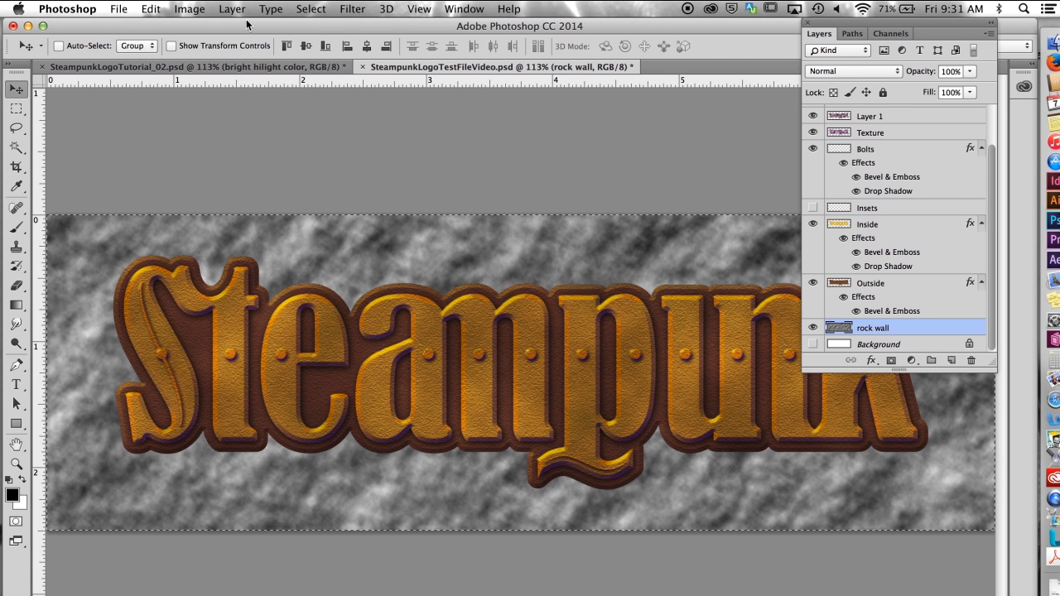
Colorize the rock wall layer dark purple with hue 268, saturation 64 and strongly reduced lightness
left_click(190, 10)
mouse_move(203, 49)
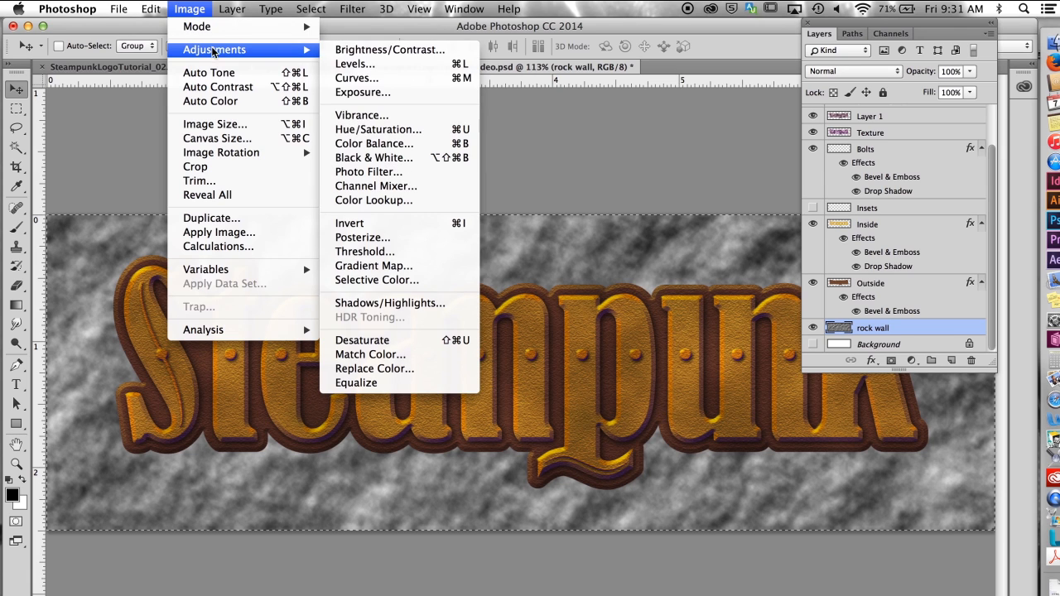
left_click(378, 129)
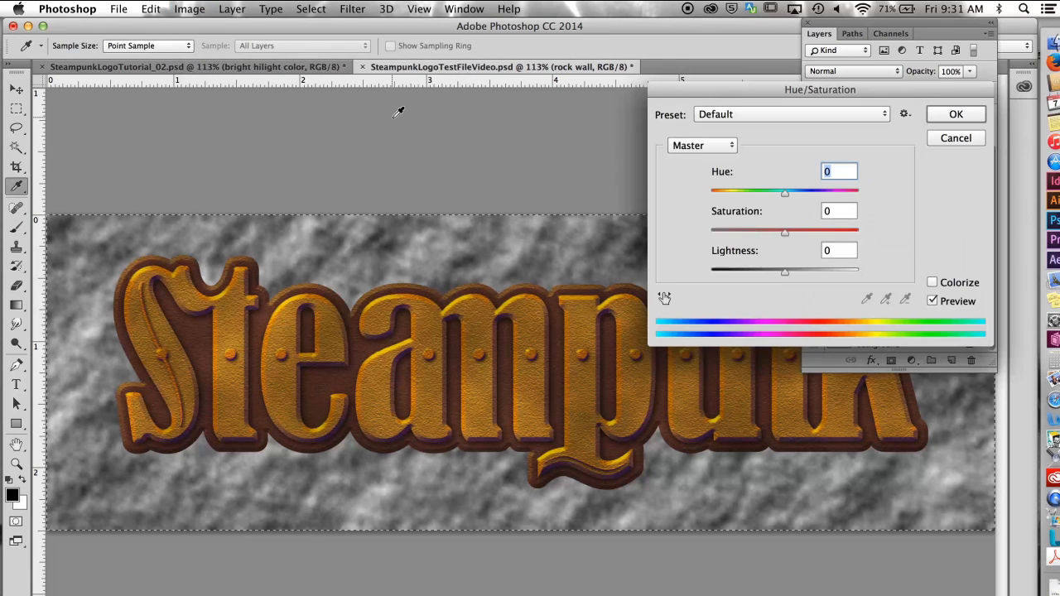
left_click(933, 283)
left_click_drag(714, 193, 819, 197)
left_click_drag(750, 231, 804, 230)
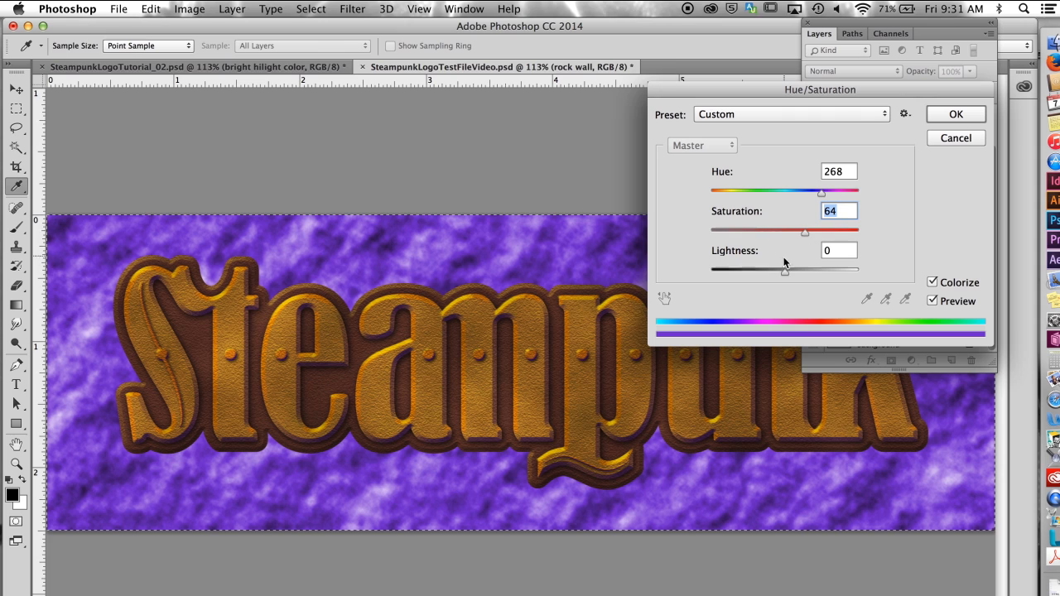
left_click_drag(784, 270, 724, 271)
Create a new layer named rock hilight color above the rock wall layer
type("roc")
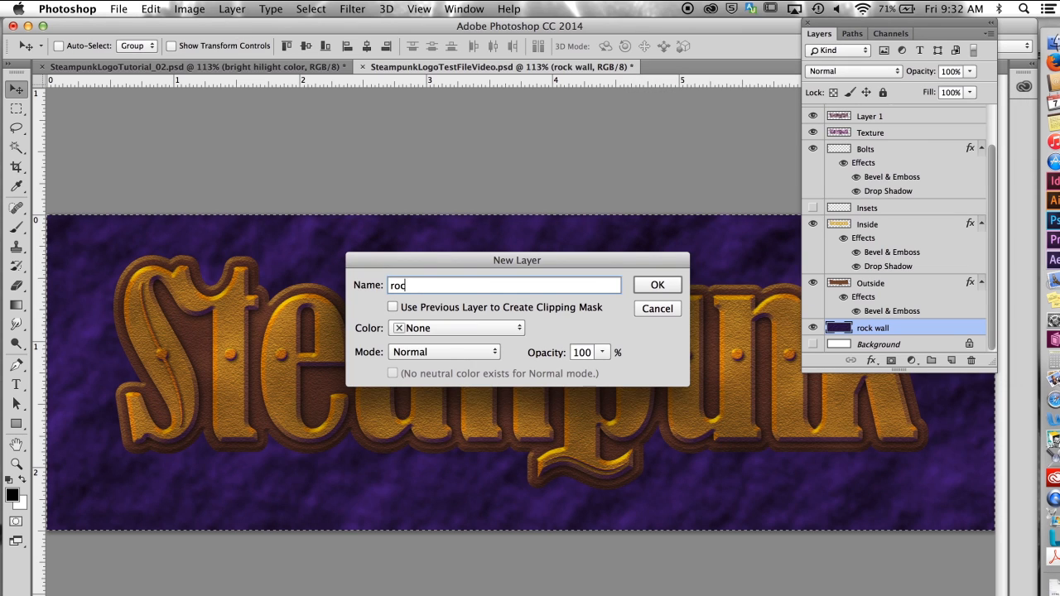
type("k hilight color")
key("Return")
Load the rock hilight channel as a new selection
left_click(310, 9)
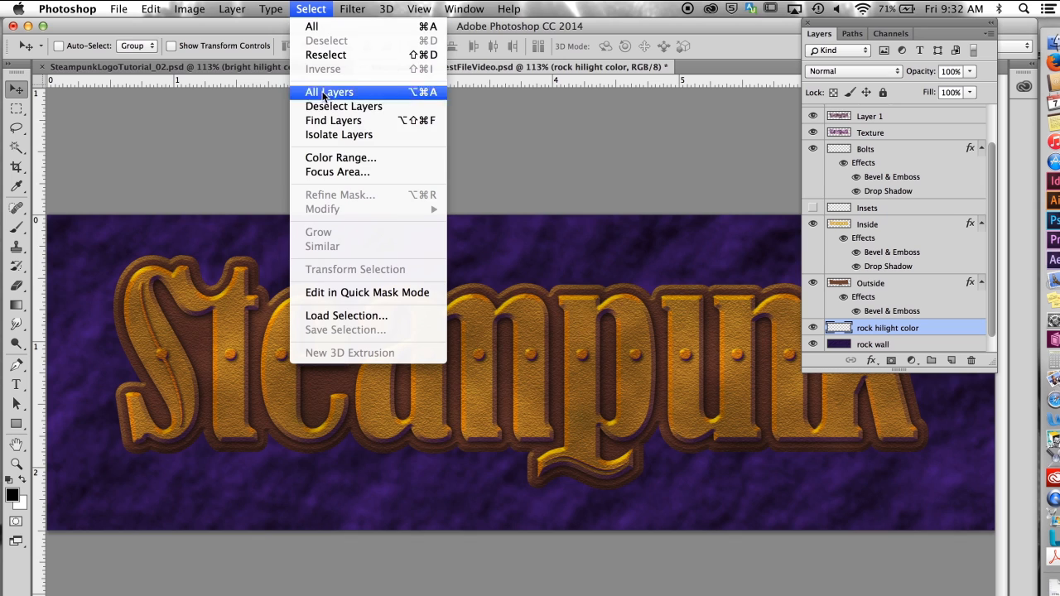
left_click(347, 315)
left_click(516, 286)
left_click(451, 373)
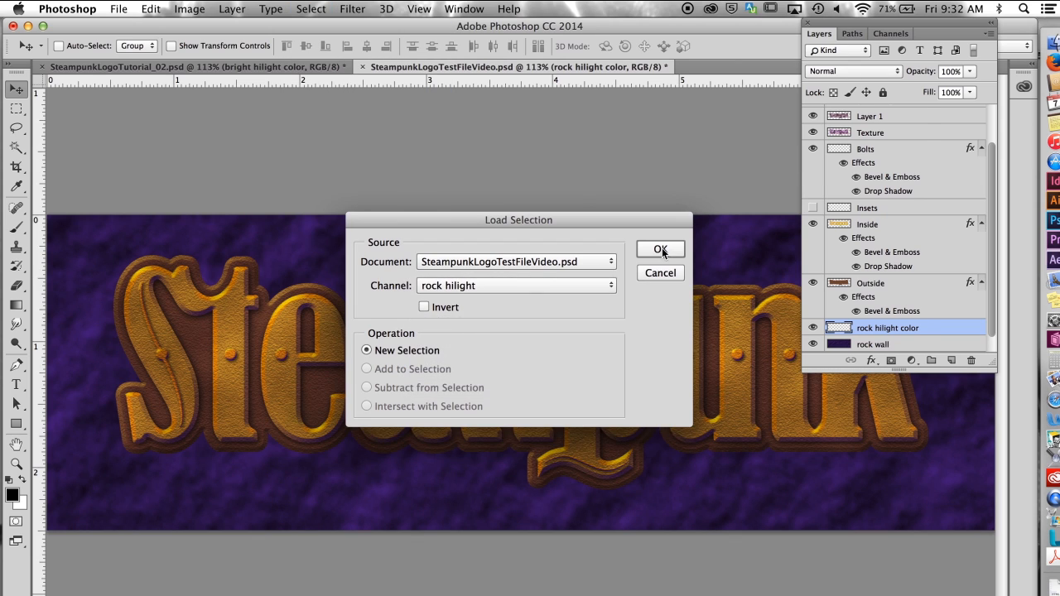
left_click(662, 252)
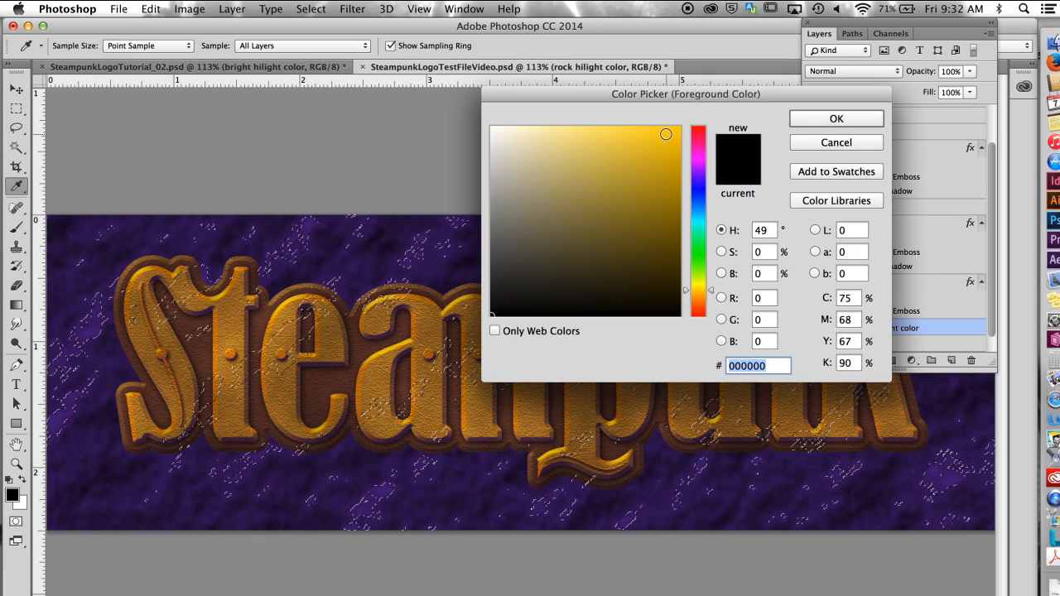
Fill the selection on the rock hilight color layer with golden yellow and deselect
left_click(447, 397)
left_click(666, 163)
key("Return")
key("alt+BackSpace")
key("v")
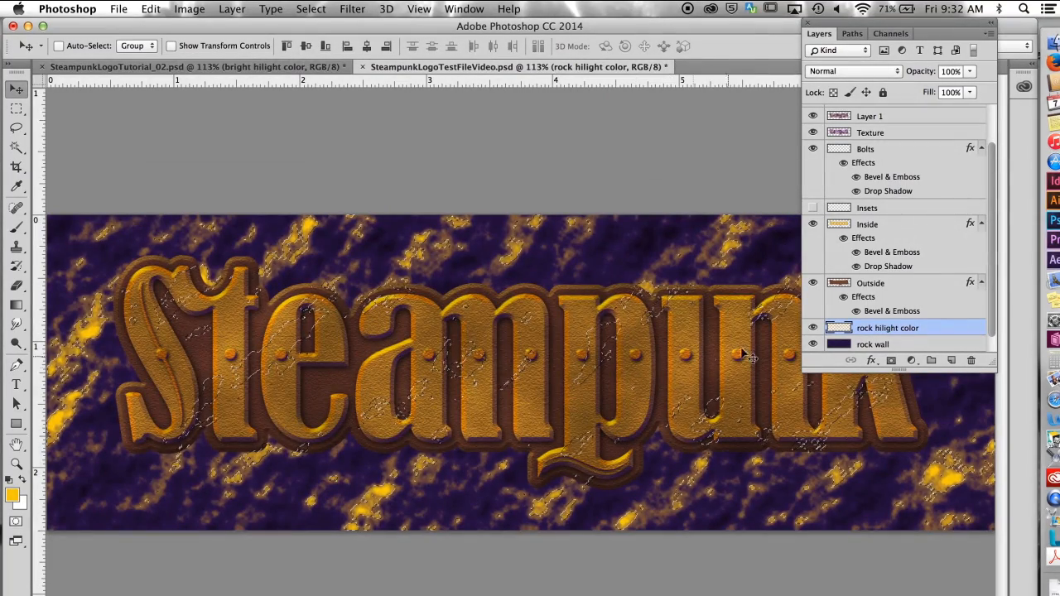
key("super+d")
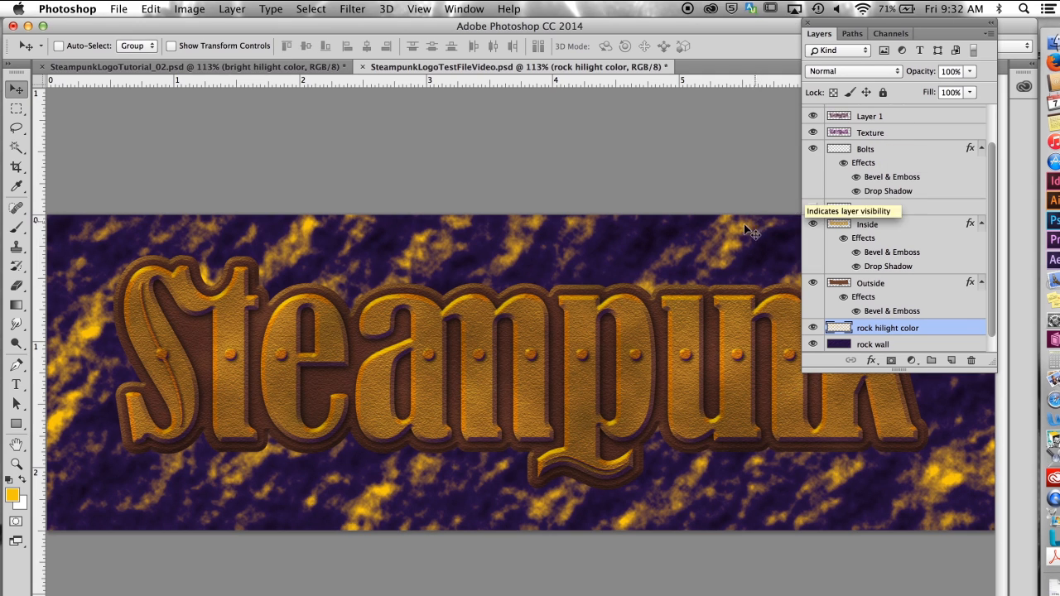
Set the rock hilight color layer's opacity to 34% and its blending mode to Lighten
left_click(970, 71)
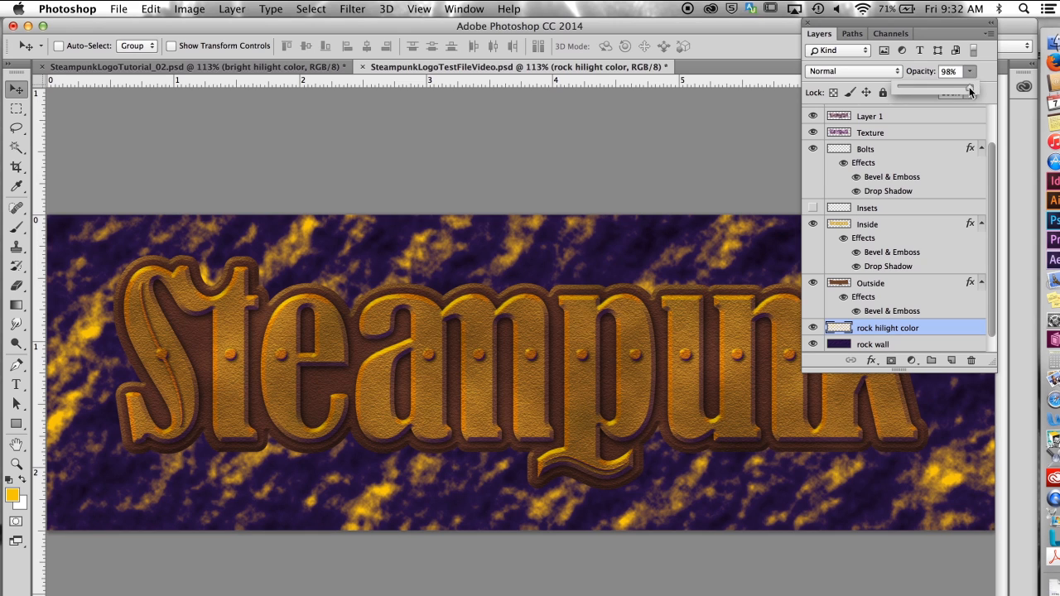
left_click_drag(926, 92, 923, 92)
left_click(852, 71)
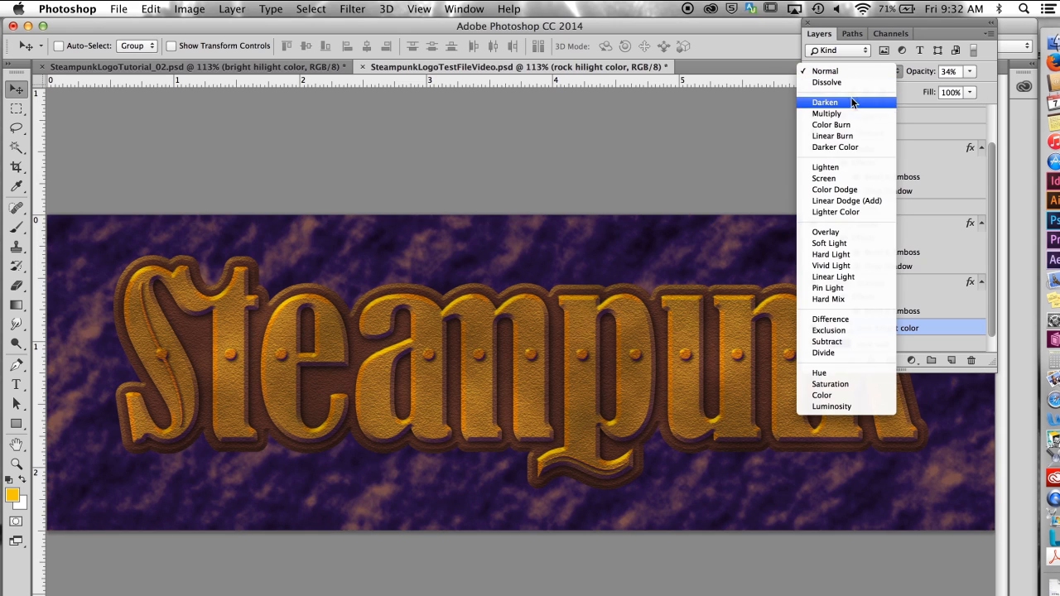
left_click(832, 168)
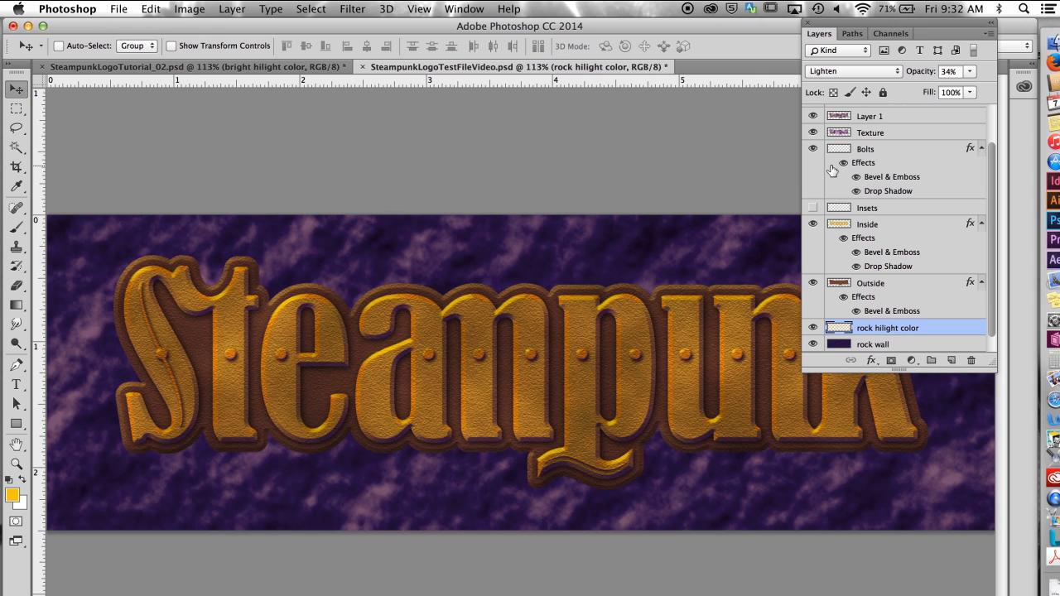